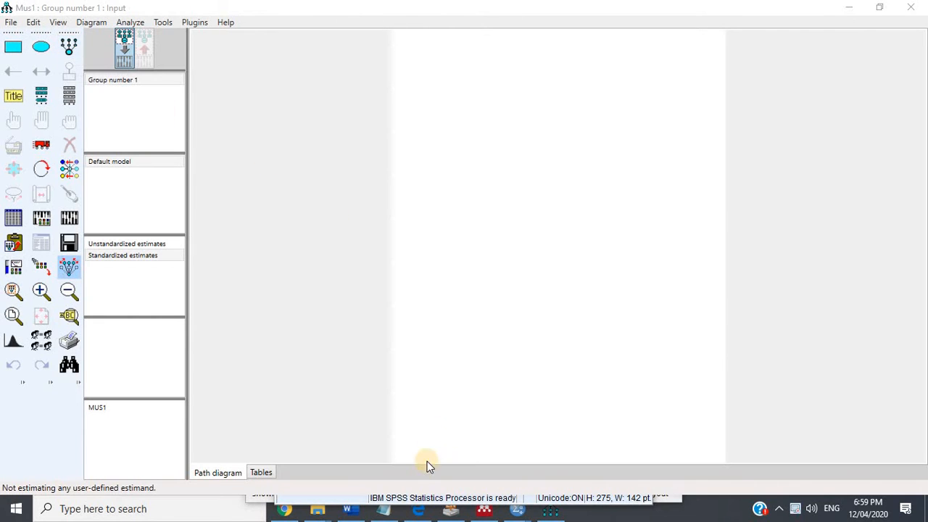
# Switch to the Word document and add the title "Tourists' Intention to Revisit Museums" above the component table, followed by blank lines.
pyautogui.click(354, 507)
pyautogui.scroll(-3, 457, 333)
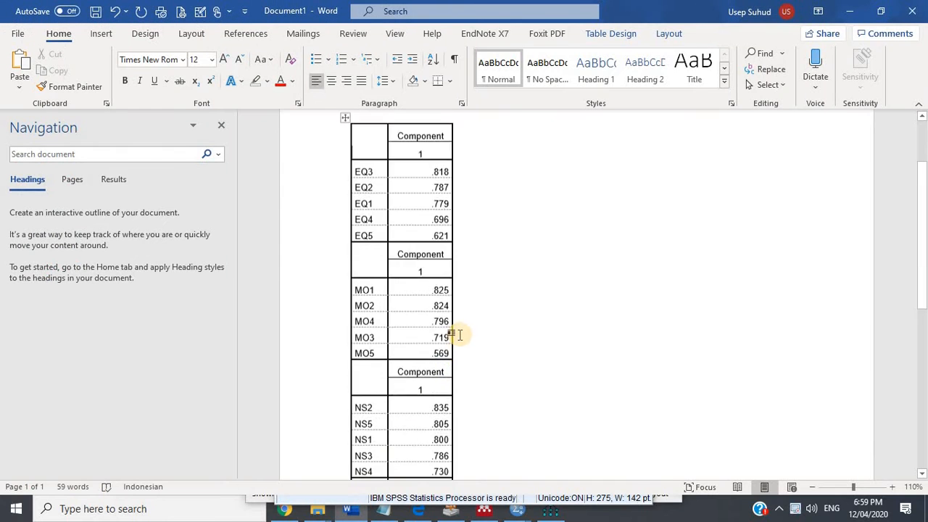
pyautogui.scroll(3, 455, 332)
pyautogui.click(357, 197)
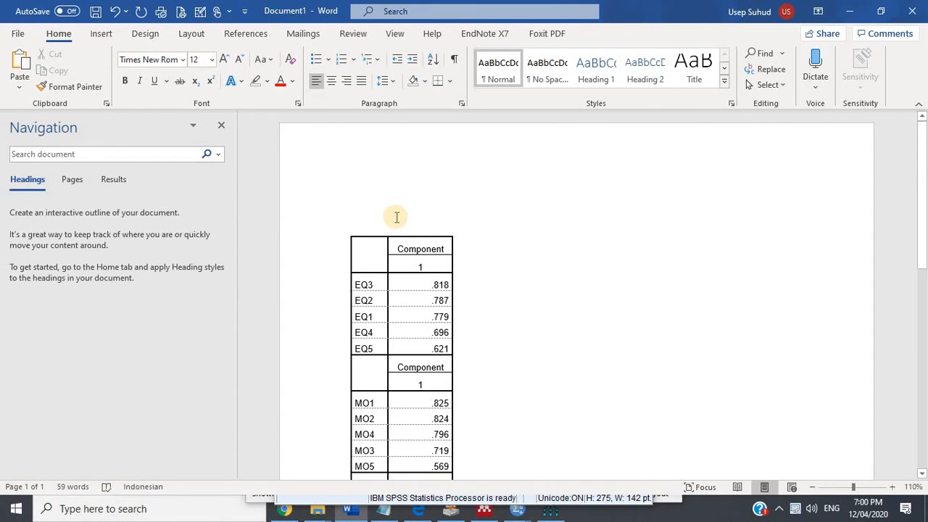
pyautogui.scroll(-1, 393, 215)
pyautogui.scroll(1, 397, 216)
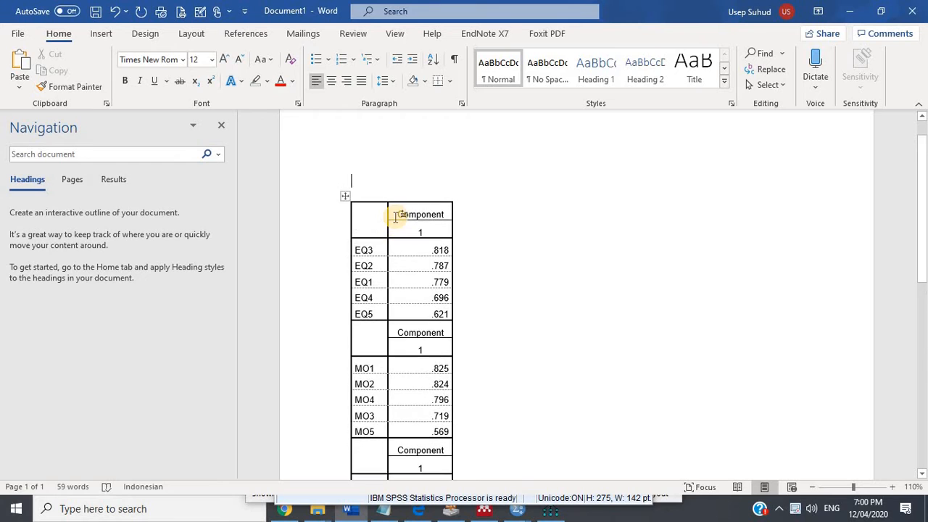
pyautogui.write('REVI')
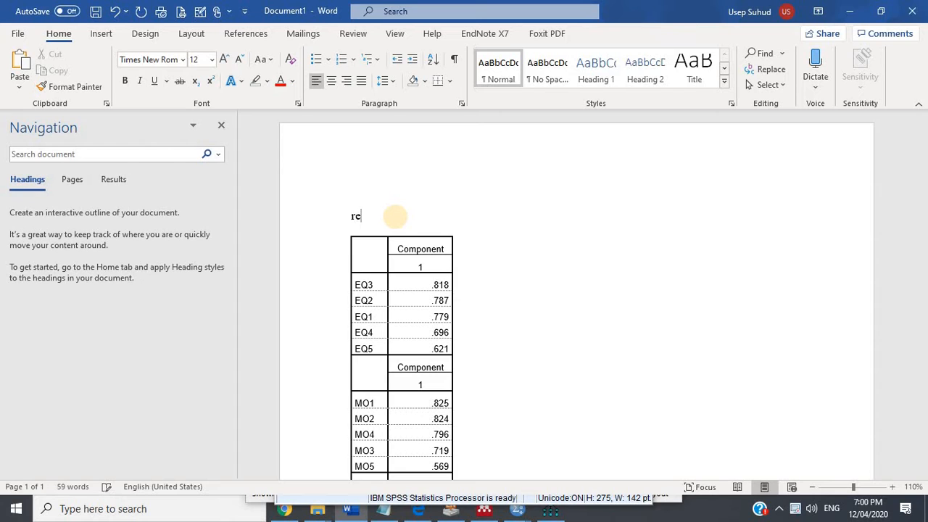
pyautogui.press('BackSpace')
pyautogui.press('BackSpace')
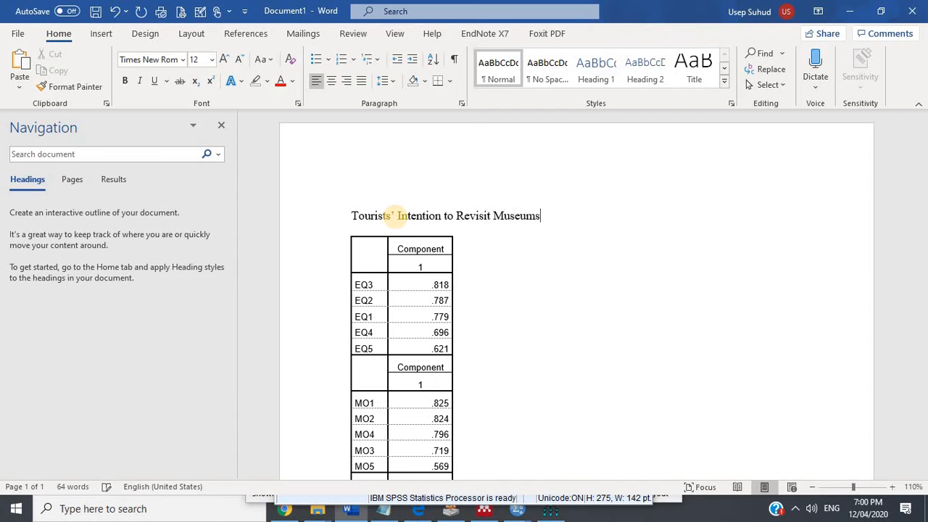
pyautogui.press('Return')
pyautogui.press('Return')
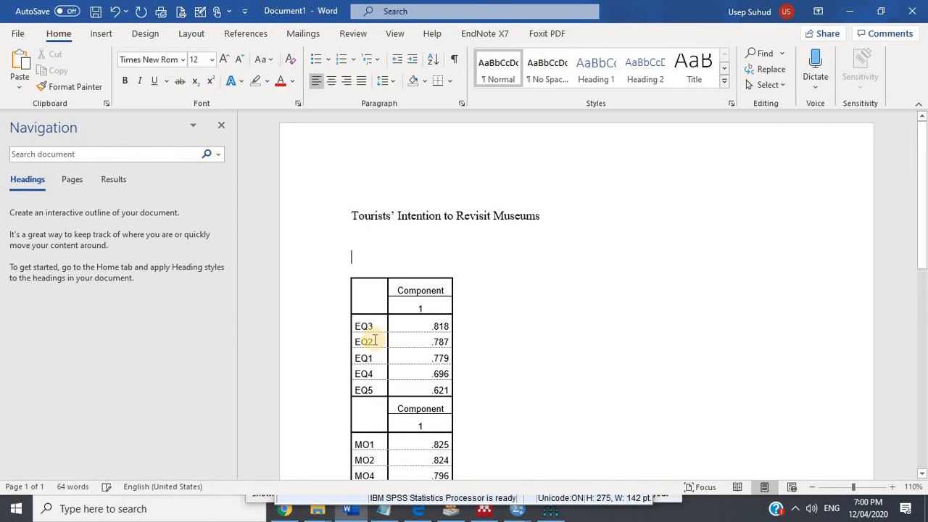
# Review the component loadings of the EQ, MO, NS, TS and RI items throughout the table.
pyautogui.scroll(-2, 364, 289)
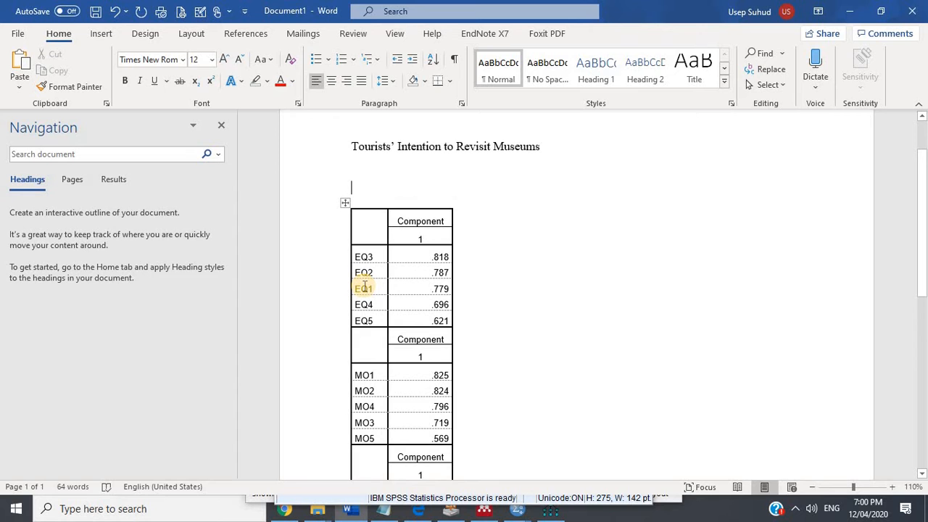
pyautogui.scroll(-2, 365, 289)
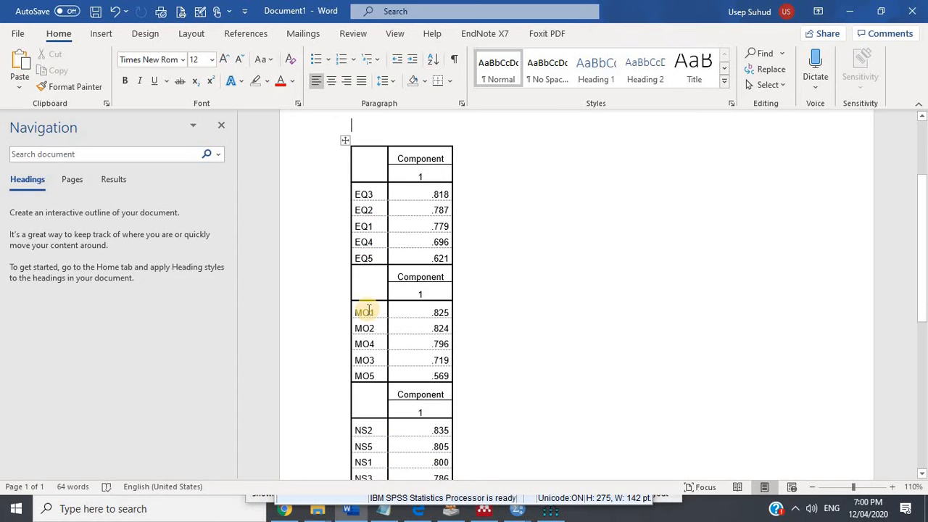
pyautogui.scroll(-1, 367, 310)
pyautogui.scroll(-2, 369, 313)
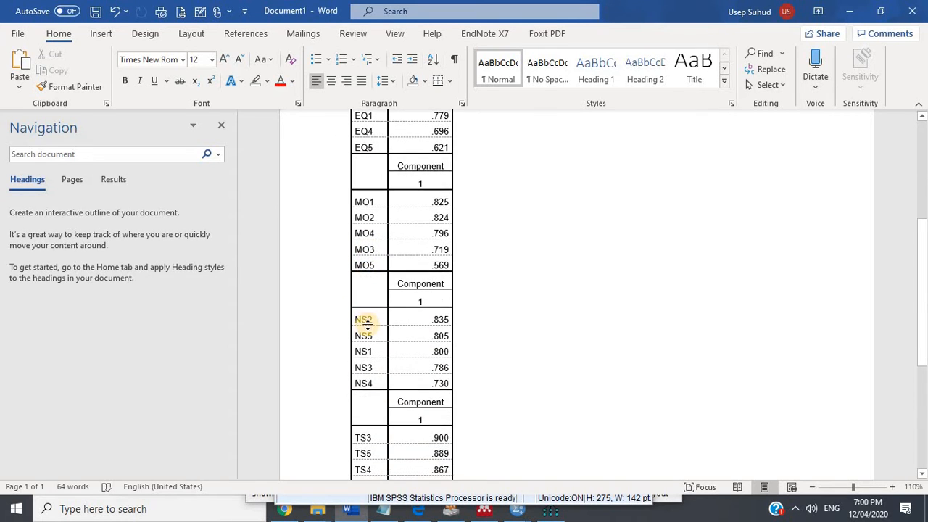
pyautogui.scroll(-2, 368, 326)
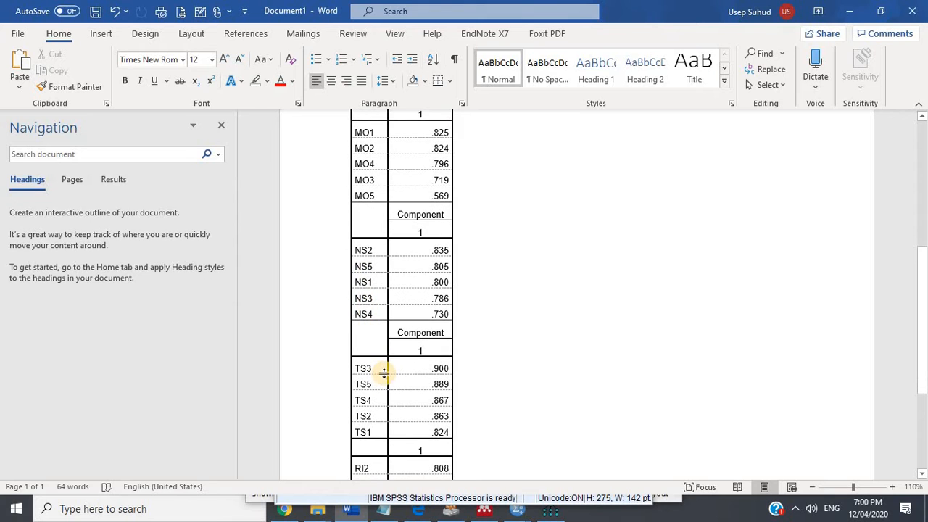
pyautogui.scroll(-5, 385, 371)
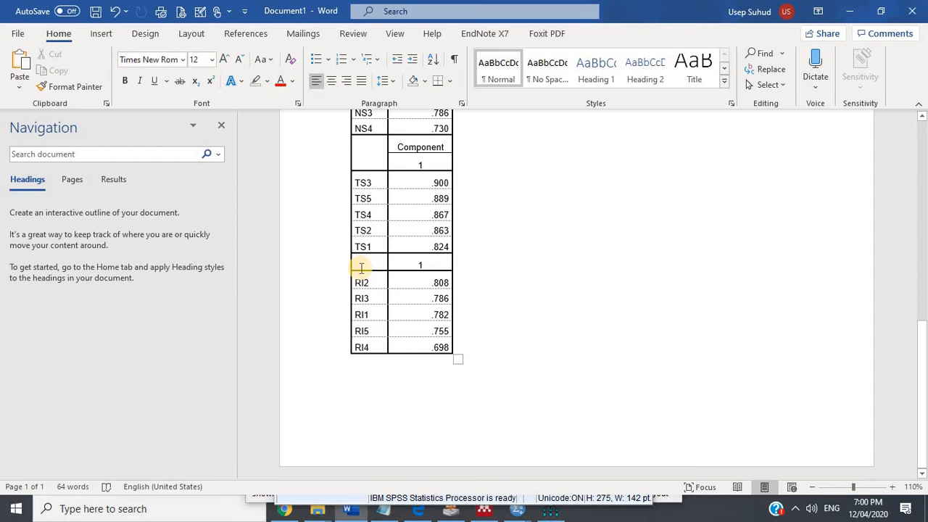
pyautogui.scroll(2, 361, 268)
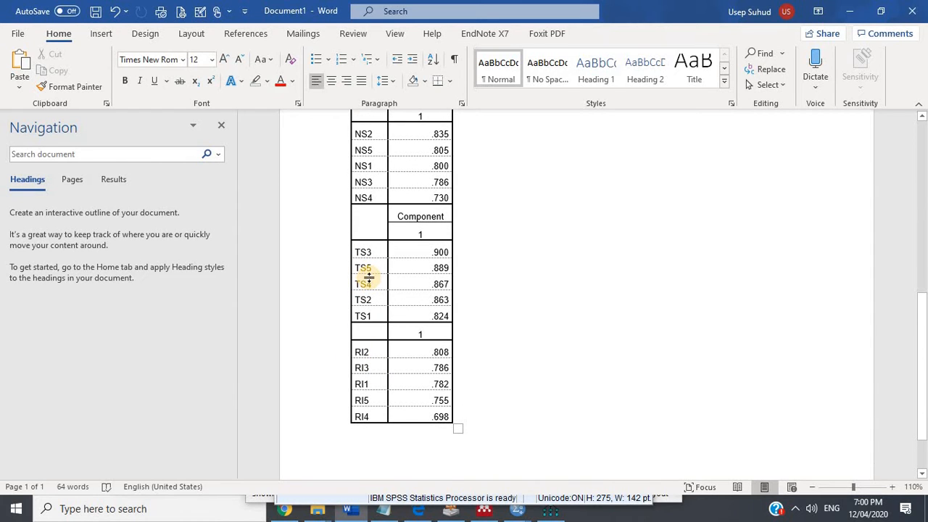
pyautogui.scroll(7, 368, 275)
pyautogui.scroll(-3, 370, 279)
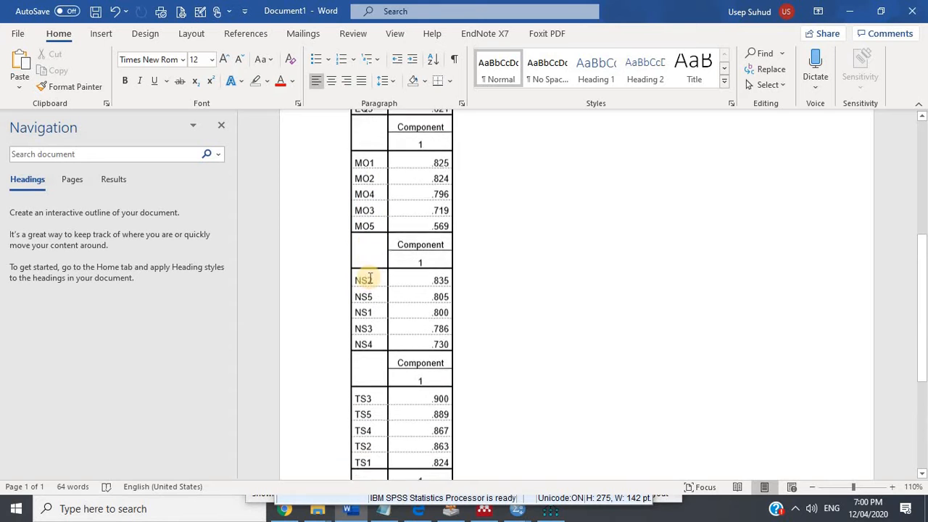
pyautogui.scroll(-3, 366, 276)
pyautogui.scroll(6, 371, 274)
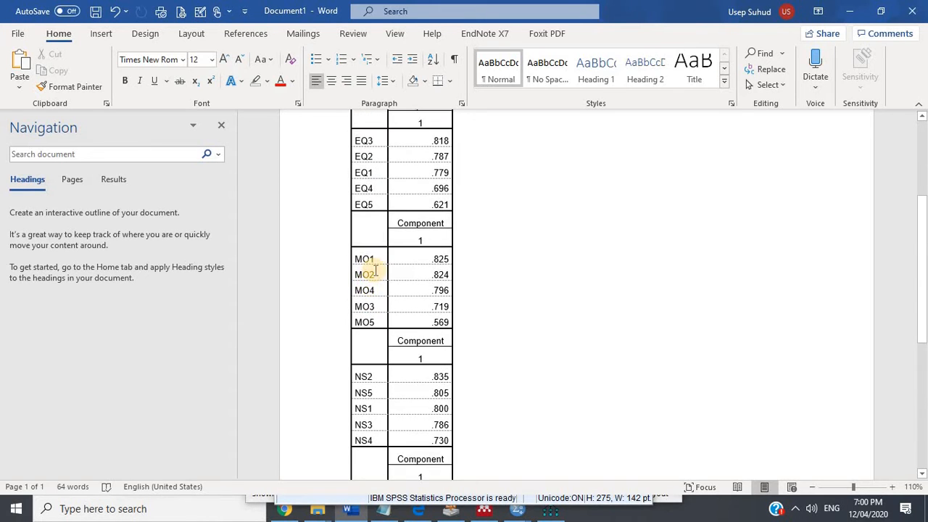
pyautogui.scroll(2, 377, 269)
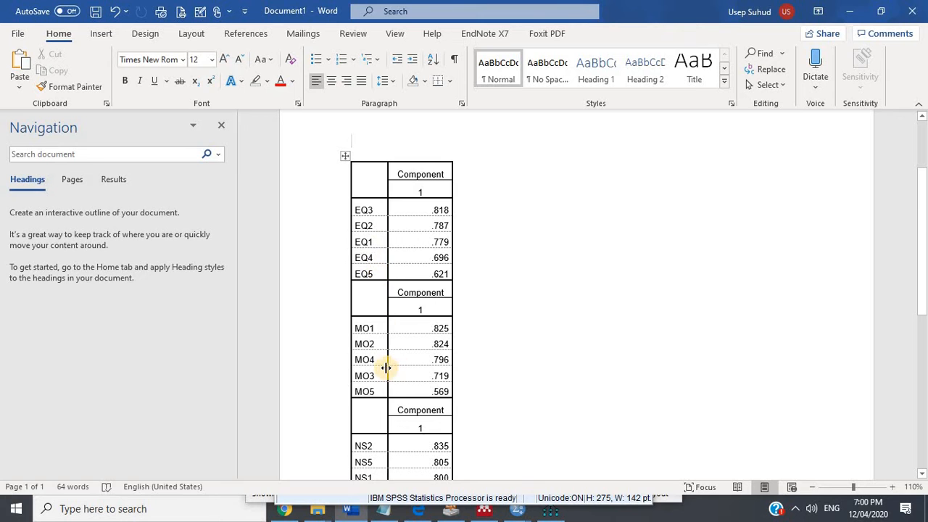
pyautogui.scroll(-12, 383, 363)
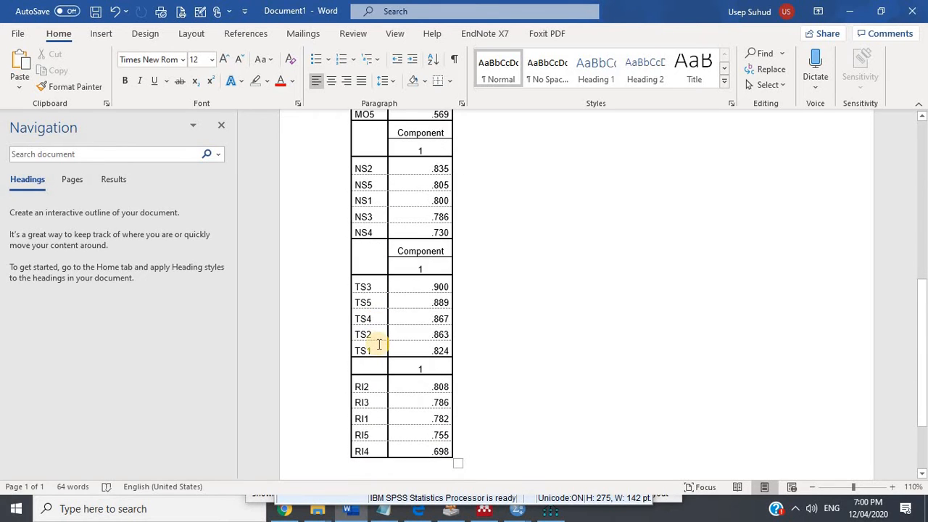
pyautogui.scroll(6, 378, 345)
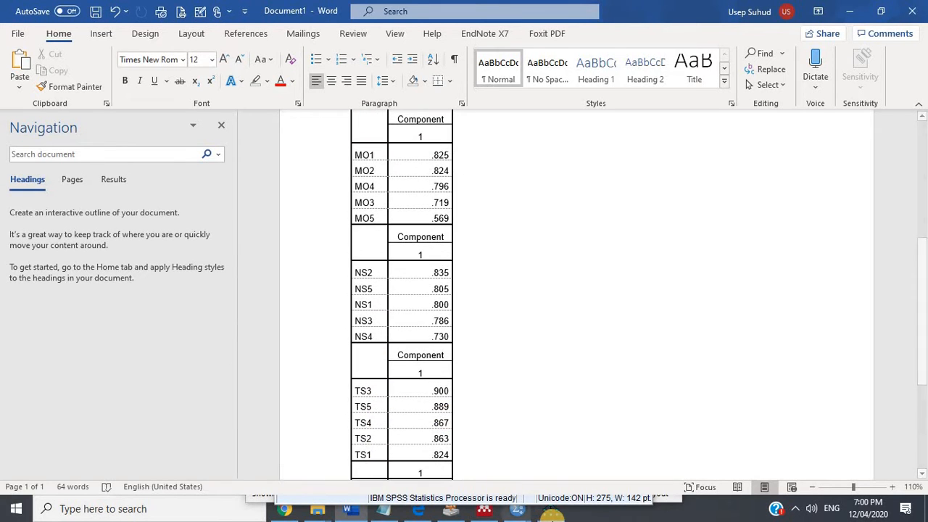
# Switch to Amos and draw a latent variable with five indicators and error terms in the upper-left area of the page.
pyautogui.click(579, 417)
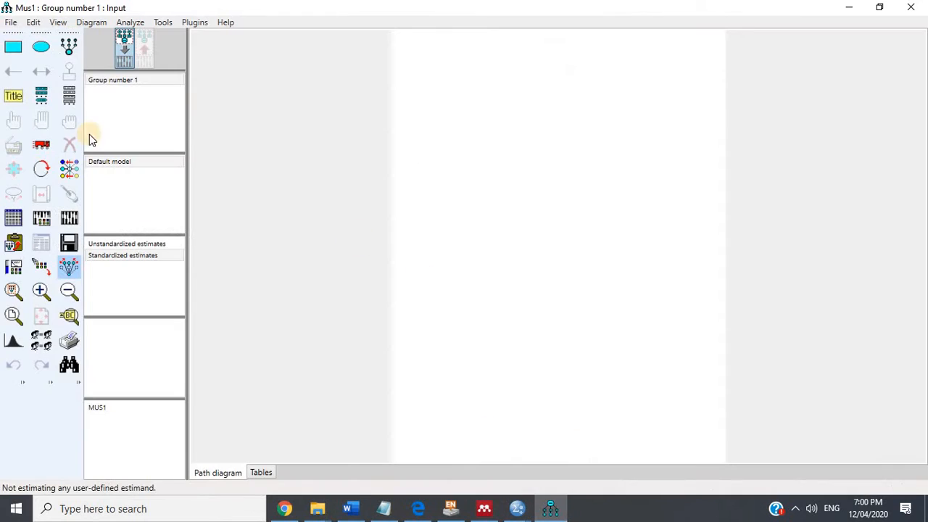
pyautogui.click(69, 57)
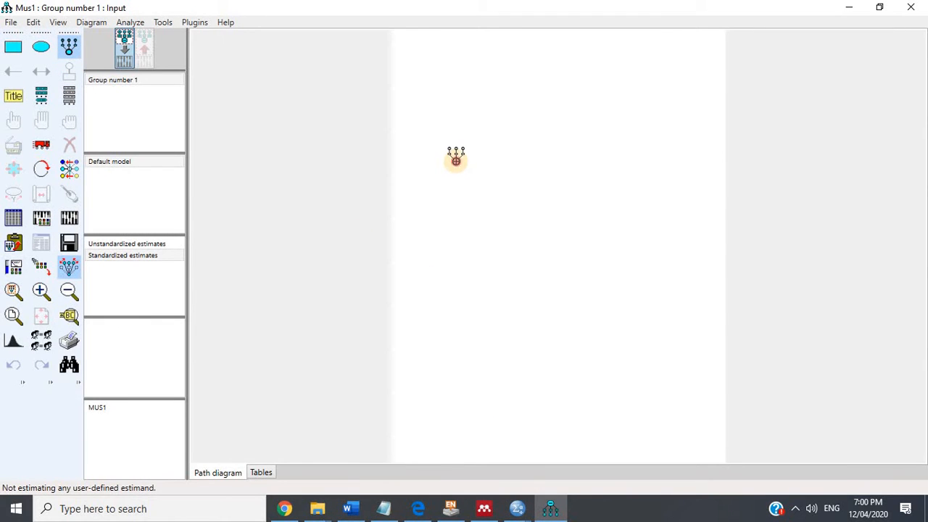
pyautogui.click(456, 160)
pyautogui.click(455, 160)
pyautogui.click(455, 160)
pyautogui.click(456, 160)
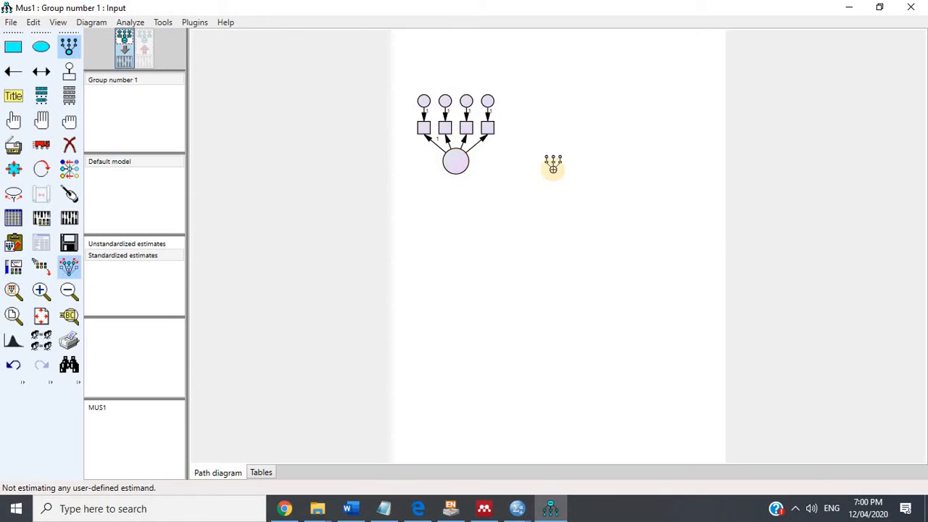
pyautogui.click(457, 160)
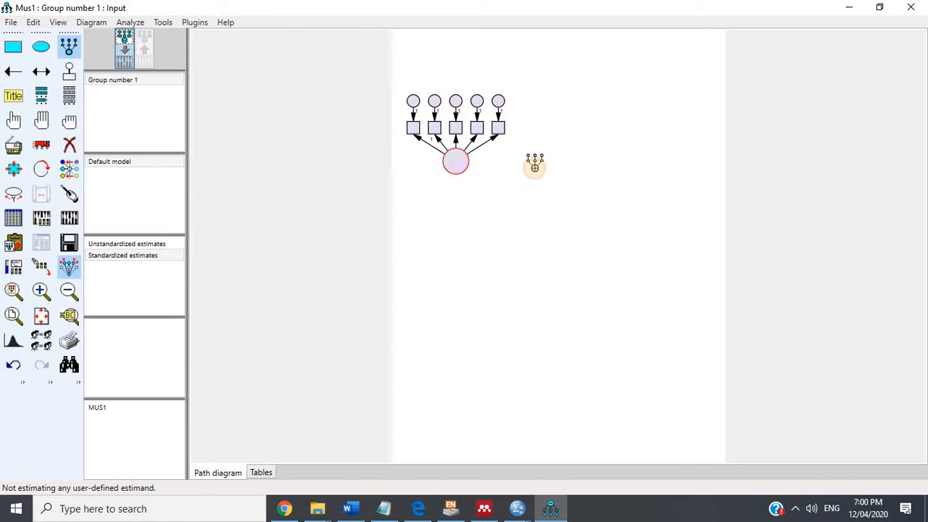
# Draw a second latent variable with five indicators beside the first one, in the upper-right area of the page.
pyautogui.click(602, 158)
pyautogui.click(602, 157)
pyautogui.click(602, 157)
pyautogui.click(602, 157)
pyautogui.click(603, 157)
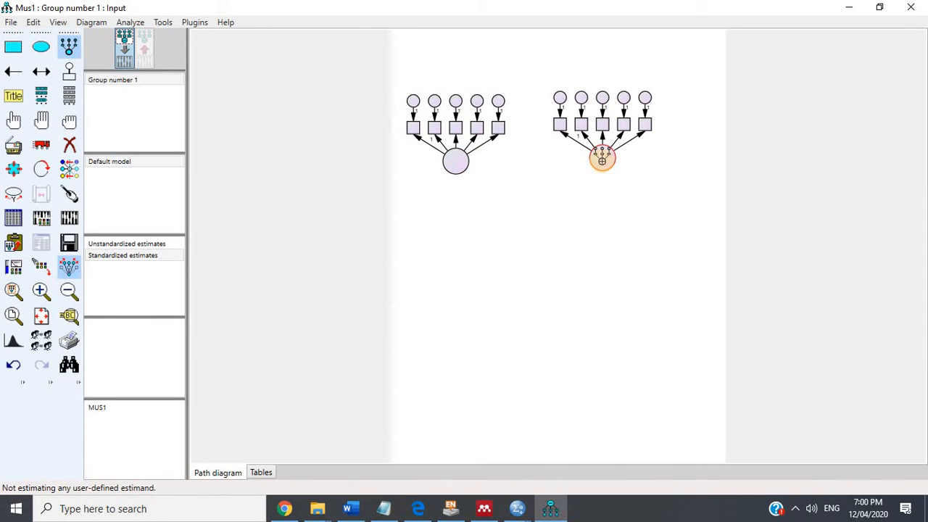
# Draw a third latent variable with five indicators below the upper-left construct.
pyautogui.click(451, 283)
pyautogui.click(451, 283)
pyautogui.click(451, 283)
pyautogui.click(452, 282)
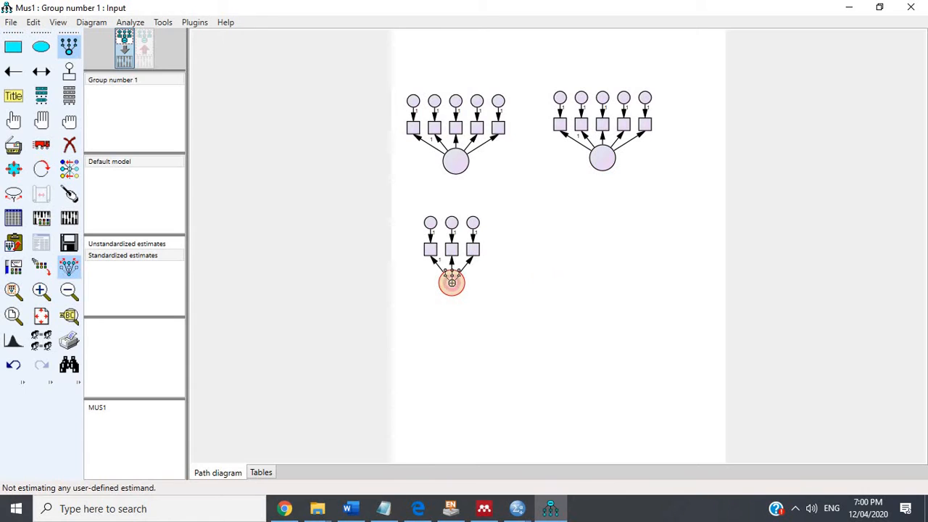
pyautogui.click(451, 282)
pyautogui.click(451, 283)
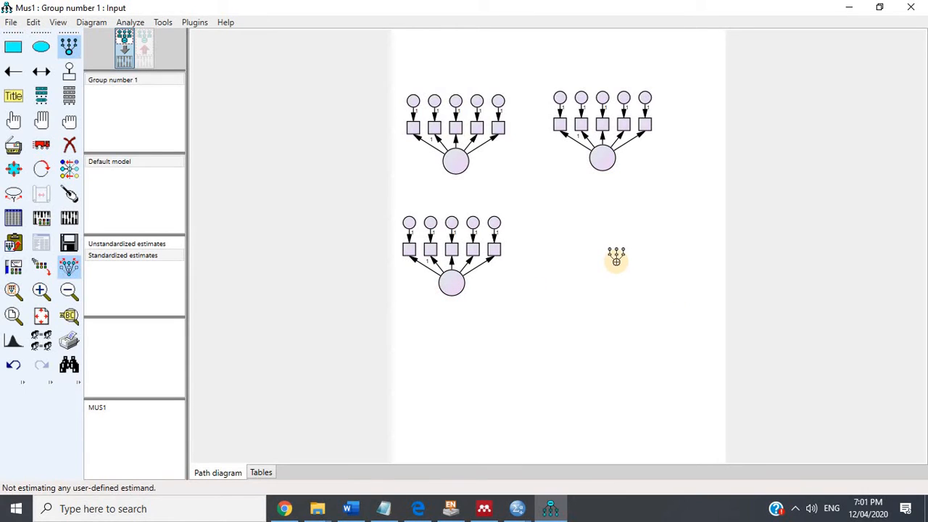
# Draw a fourth latent variable with five indicators below the upper-right construct.
pyautogui.click(615, 261)
pyautogui.click(616, 261)
pyautogui.click(616, 261)
pyautogui.click(616, 261)
pyautogui.click(616, 261)
pyautogui.click(616, 261)
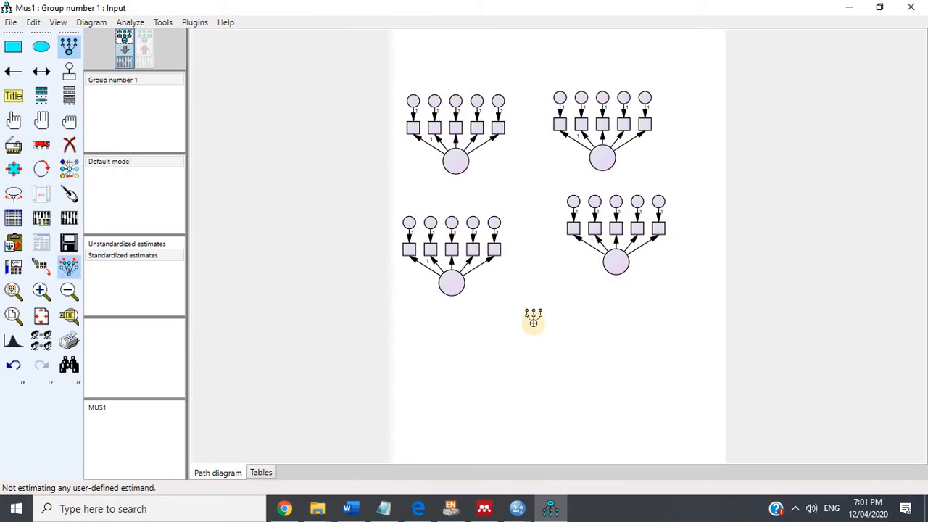
# Draw a fifth latent variable with five indicators centred below the other four constructs.
pyautogui.click(529, 353)
pyautogui.click(529, 352)
pyautogui.click(529, 352)
pyautogui.click(529, 352)
pyautogui.click(529, 352)
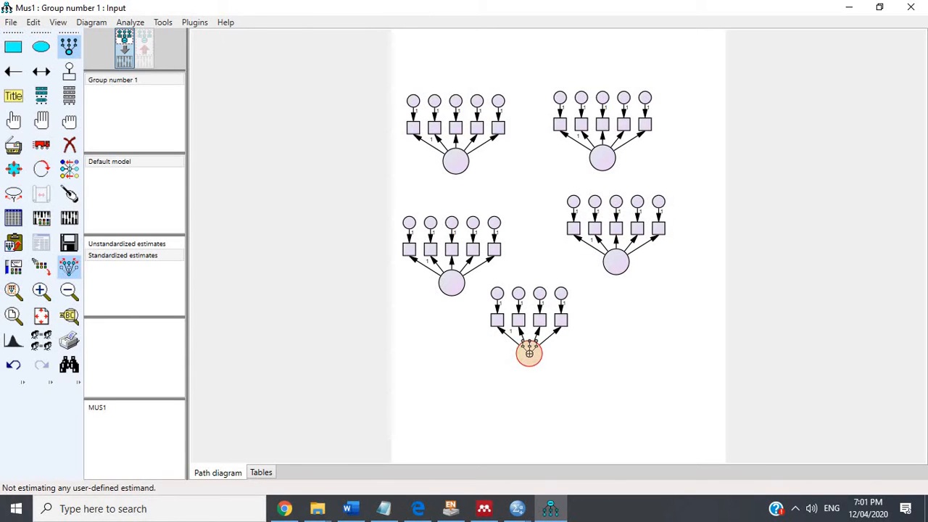
pyautogui.click(529, 352)
# Rotate the bottom-centre construct's indicators to below its latent variable and the lower-left construct's indicators to its left side.
pyautogui.click(41, 168)
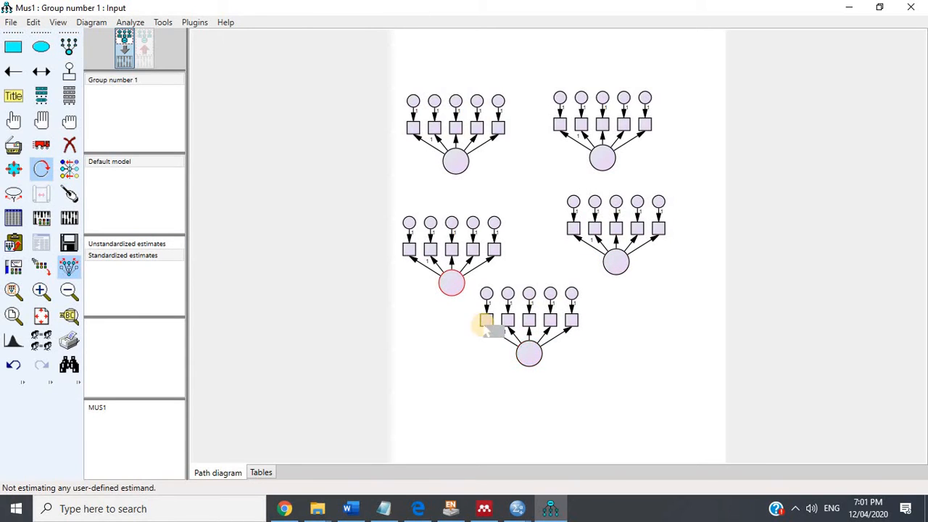
pyautogui.click(529, 352)
pyautogui.click(529, 352)
pyautogui.click(452, 282)
pyautogui.click(452, 282)
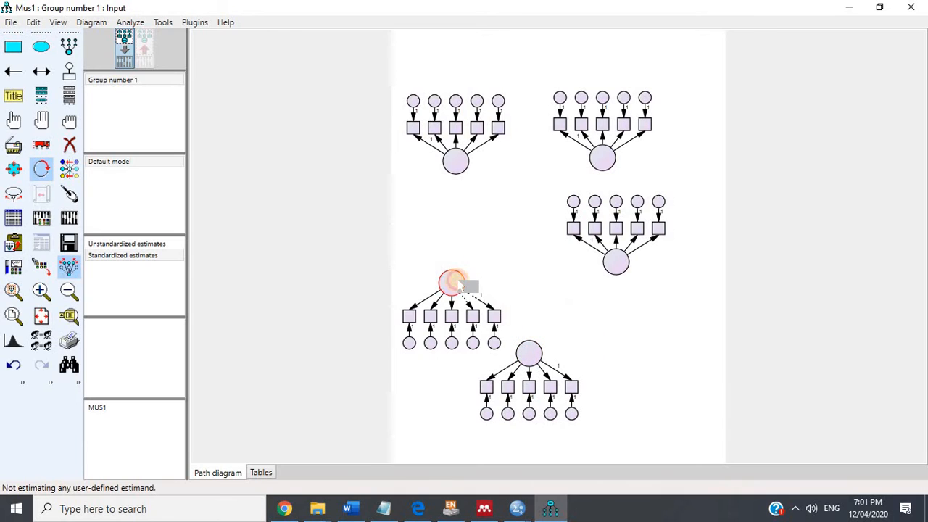
pyautogui.click(451, 282)
# Rotate the indicators of the lower-right construct to the right side of its latent variable.
pyautogui.click(614, 263)
pyautogui.click(612, 261)
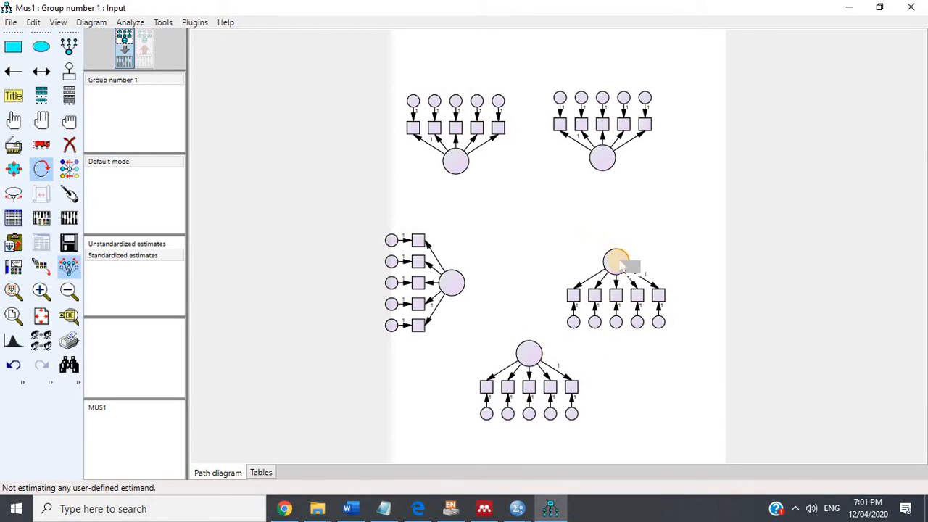
pyautogui.click(616, 262)
pyautogui.click(616, 262)
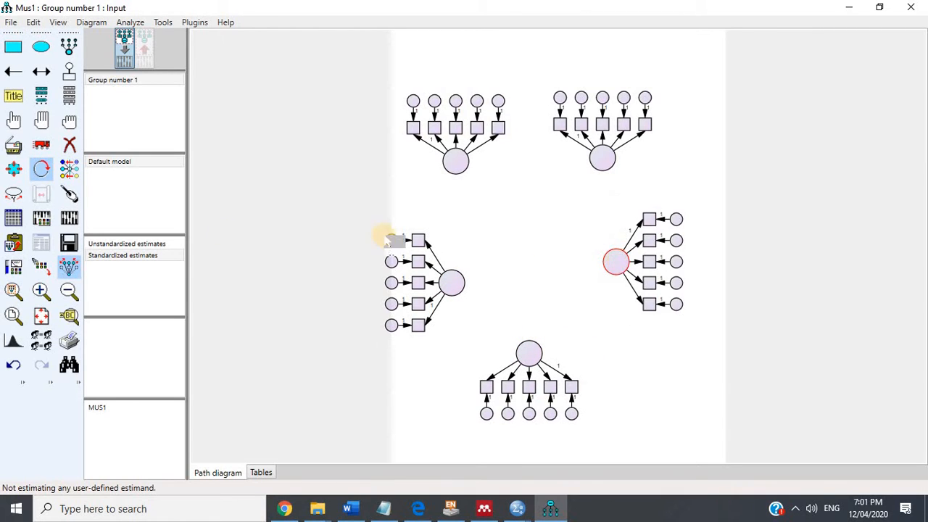
# Attach the SPSS survey data file from the 2019 Bandung museum folder as the data source for Group number 1.
pyautogui.click(14, 219)
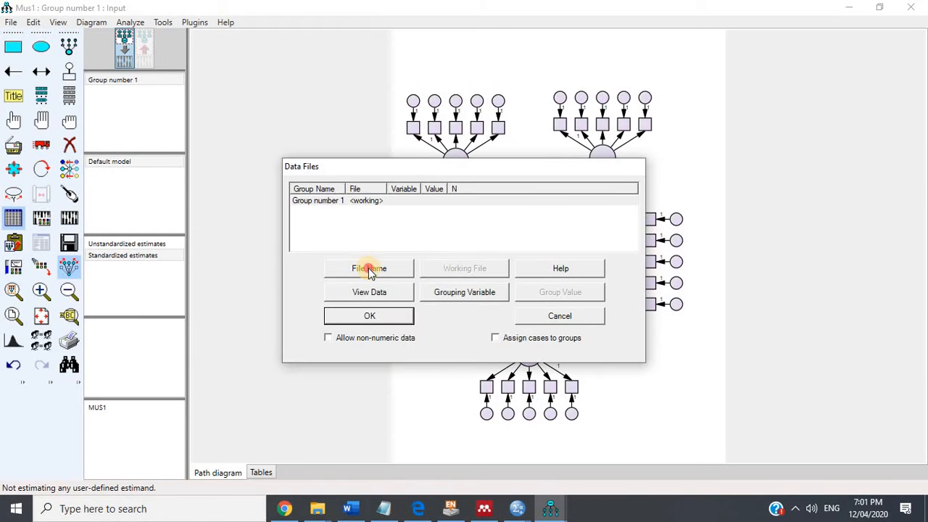
pyautogui.click(368, 268)
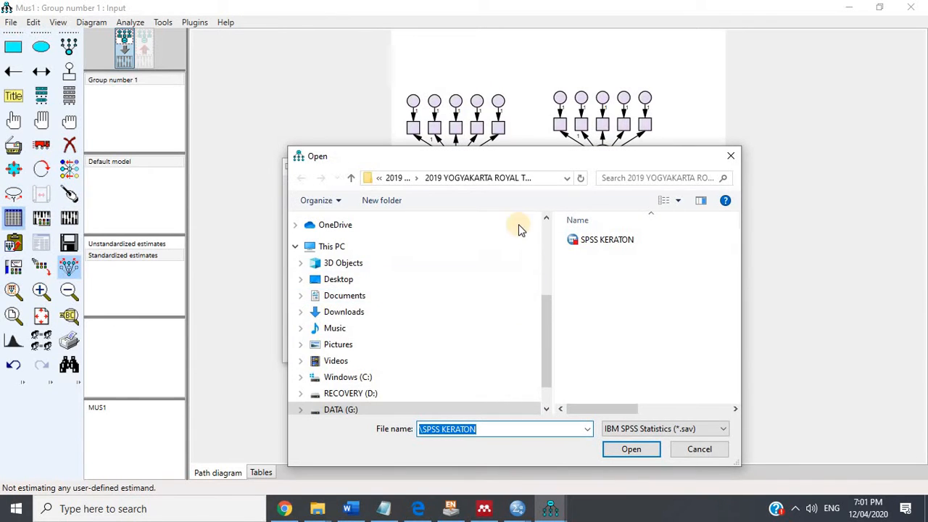
pyautogui.click(390, 179)
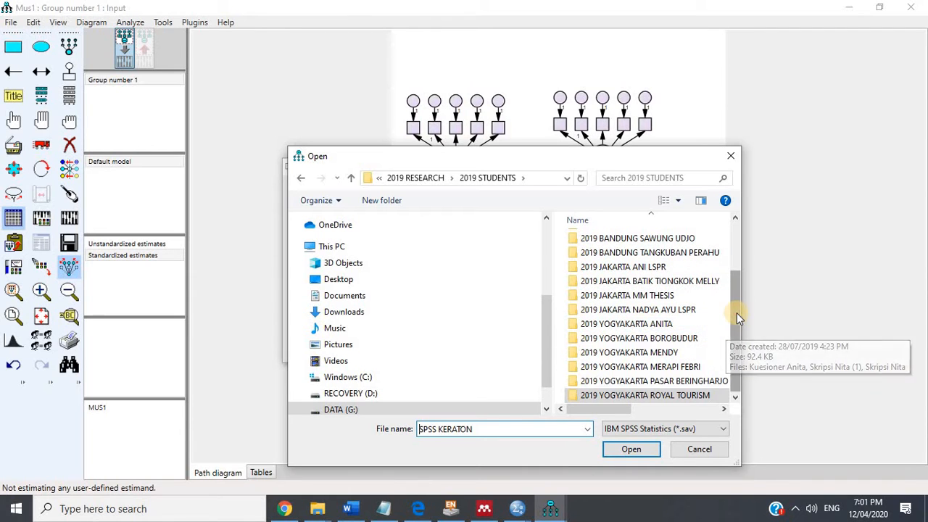
pyautogui.scroll(1, 737, 309)
pyautogui.doubleClick(685, 269)
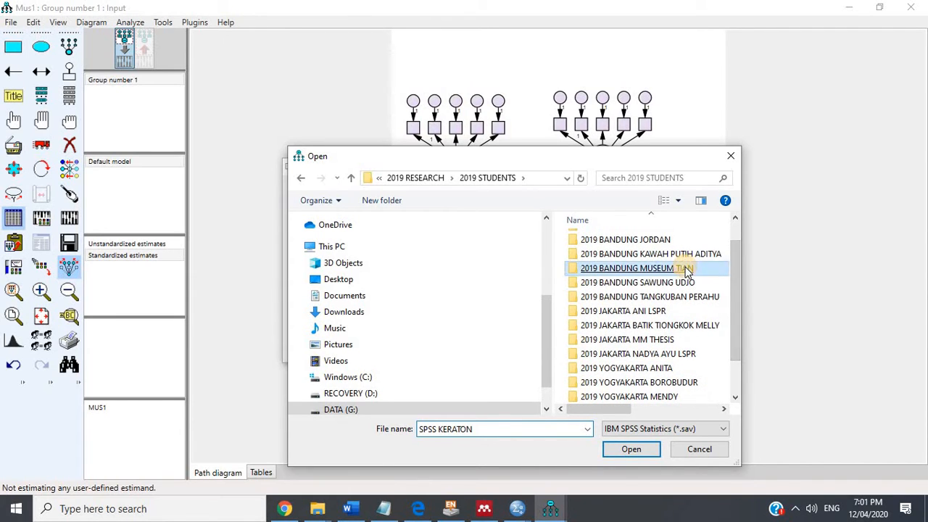
pyautogui.click(628, 260)
pyautogui.doubleClick(628, 264)
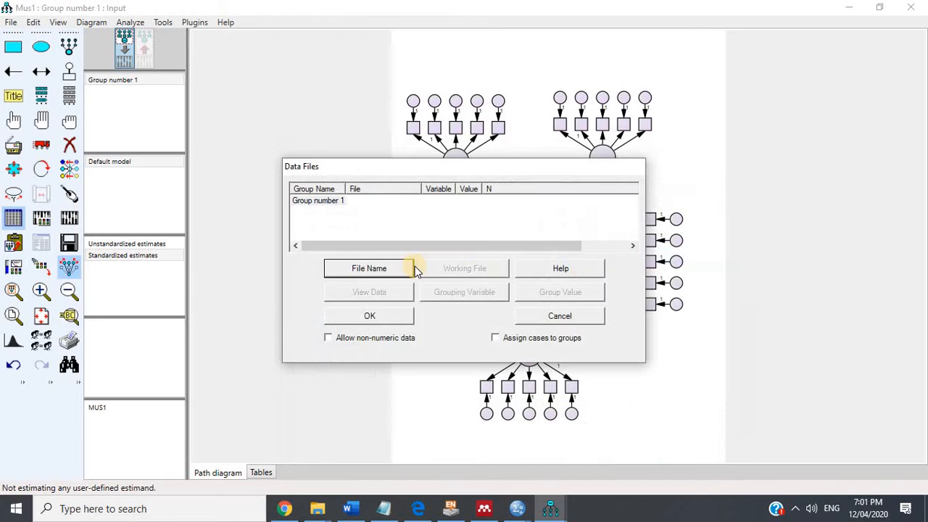
pyautogui.click(379, 318)
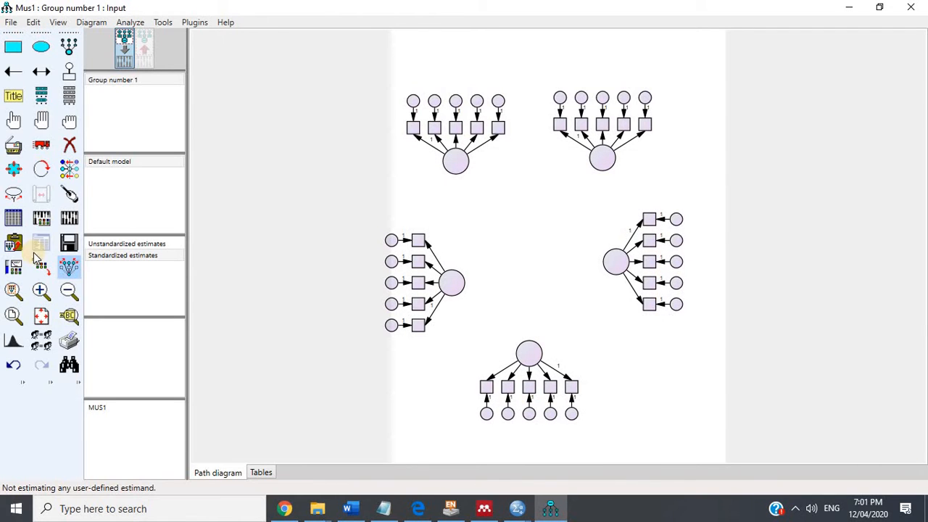
# Assign dataset variables EQ1 to EQ5 from left to right to the five indicators of the upper-left construct.
pyautogui.click(69, 95)
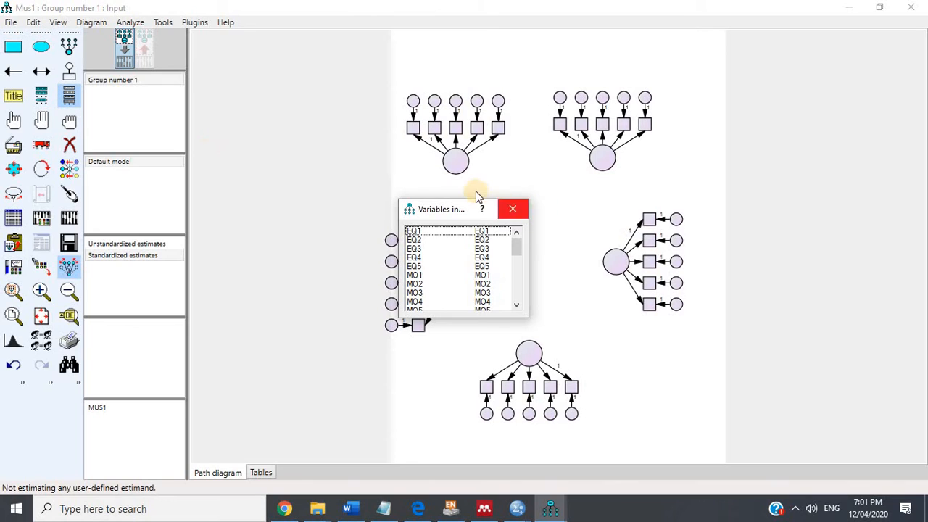
pyautogui.moveTo(462, 209); pyautogui.dragTo(416, 132)
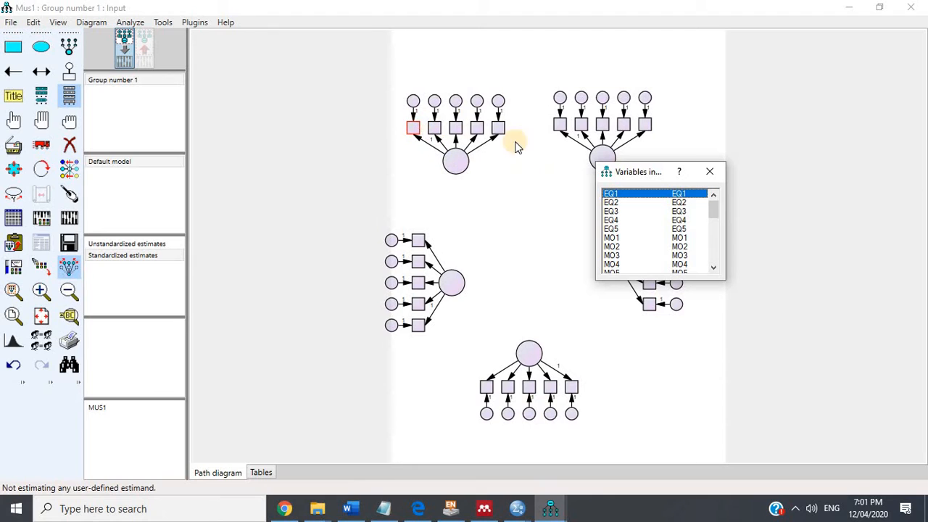
pyautogui.click(611, 202)
pyautogui.moveTo(611, 206); pyautogui.dragTo(462, 174)
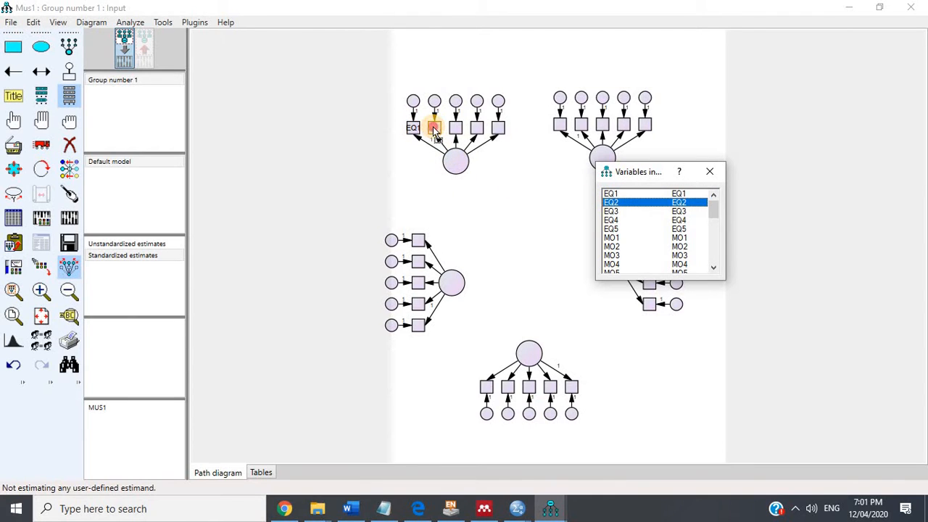
pyautogui.moveTo(435, 134); pyautogui.dragTo(454, 129)
pyautogui.click(612, 212)
pyautogui.click(618, 222)
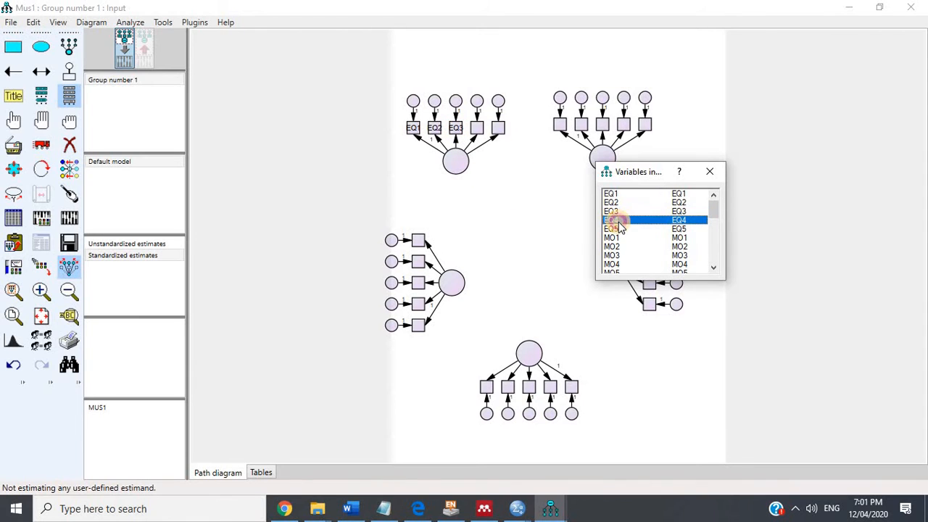
pyautogui.moveTo(534, 193); pyautogui.dragTo(478, 132)
pyautogui.click(620, 230)
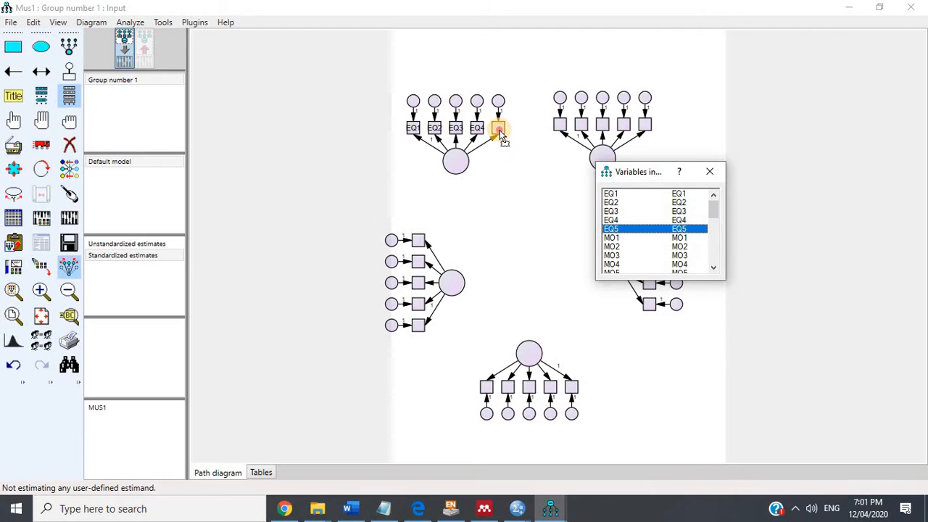
pyautogui.moveTo(499, 130); pyautogui.dragTo(499, 130)
# Assign dataset variables MO1 to MO5 from left to right to the five indicators of the upper-right construct.
pyautogui.moveTo(612, 242); pyautogui.dragTo(560, 124)
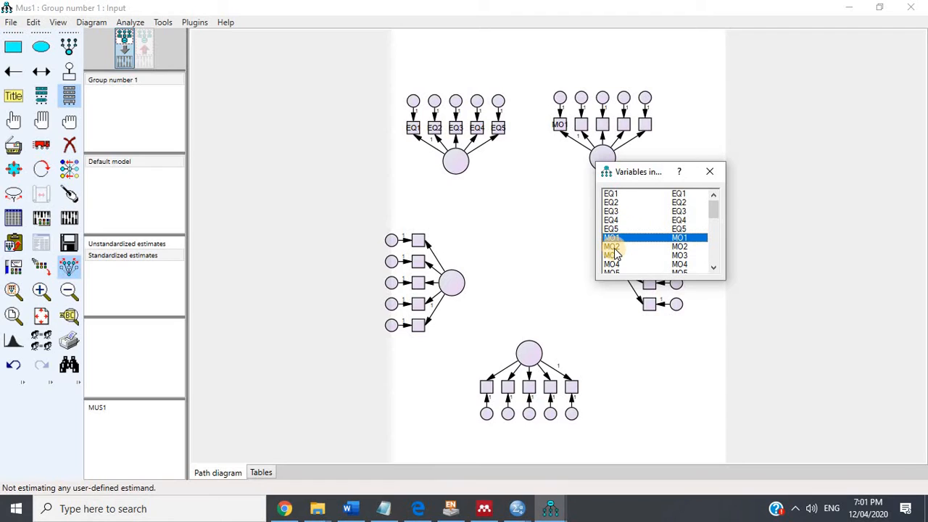
pyautogui.moveTo(614, 248); pyautogui.dragTo(584, 129)
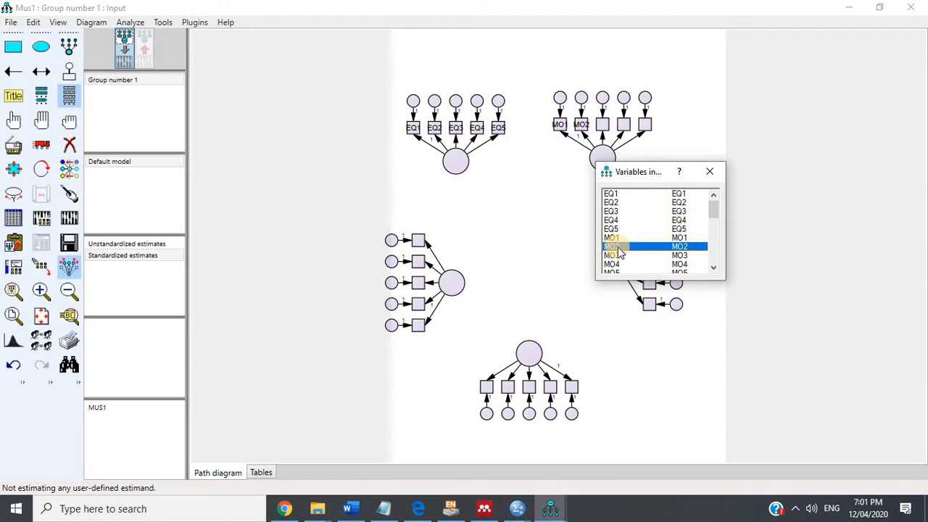
pyautogui.moveTo(612, 255); pyautogui.dragTo(607, 127)
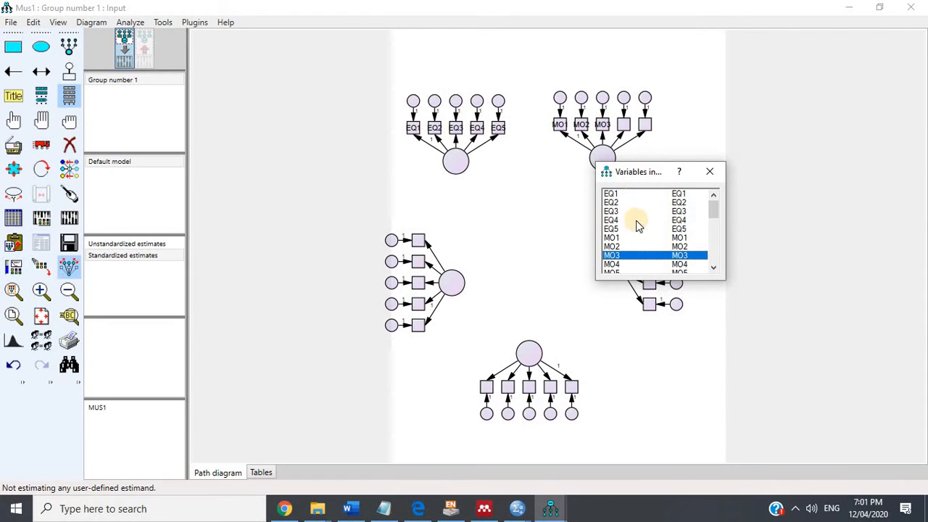
pyautogui.scroll(-1, 636, 239)
pyautogui.moveTo(617, 239); pyautogui.dragTo(622, 126)
pyautogui.moveTo(613, 250); pyautogui.dragTo(643, 126)
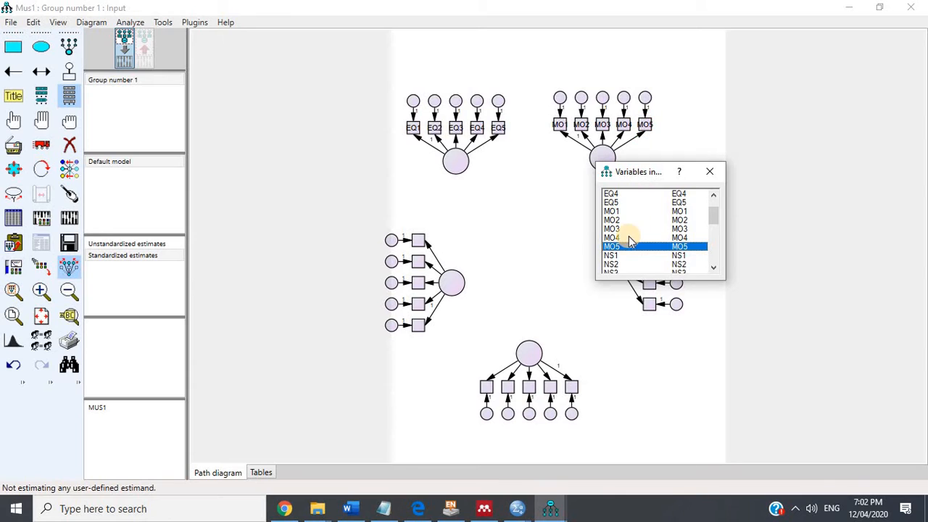
# Assign dataset variables NS1 to NS5 from top to bottom to the five indicators of the lower-left construct.
pyautogui.scroll(-1, 627, 235)
pyautogui.moveTo(612, 229); pyautogui.dragTo(419, 240)
pyautogui.moveTo(619, 238); pyautogui.dragTo(487, 266)
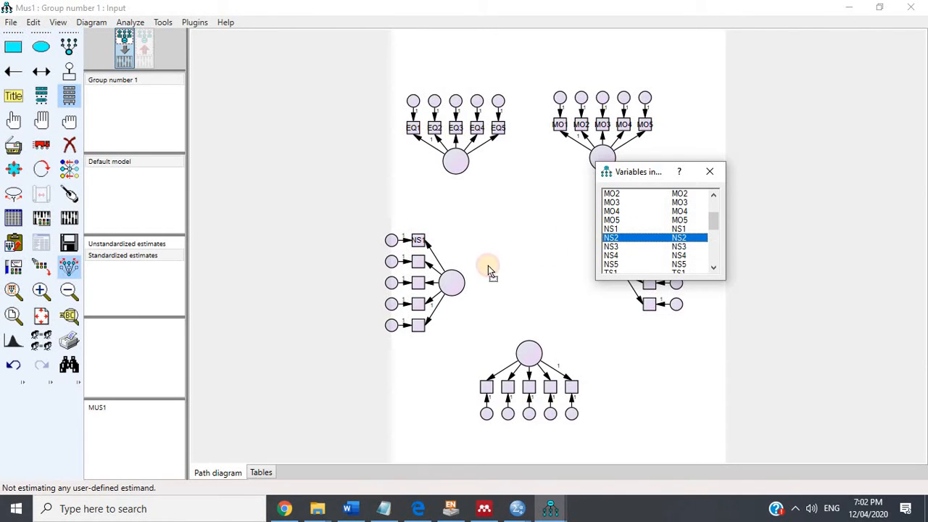
pyautogui.moveTo(419, 261); pyautogui.dragTo(419, 262)
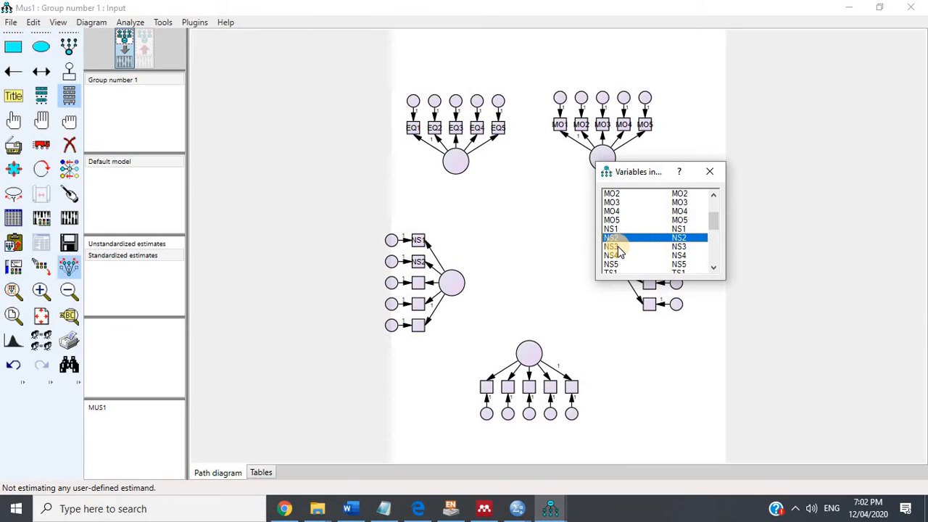
pyautogui.moveTo(618, 249); pyautogui.dragTo(417, 282)
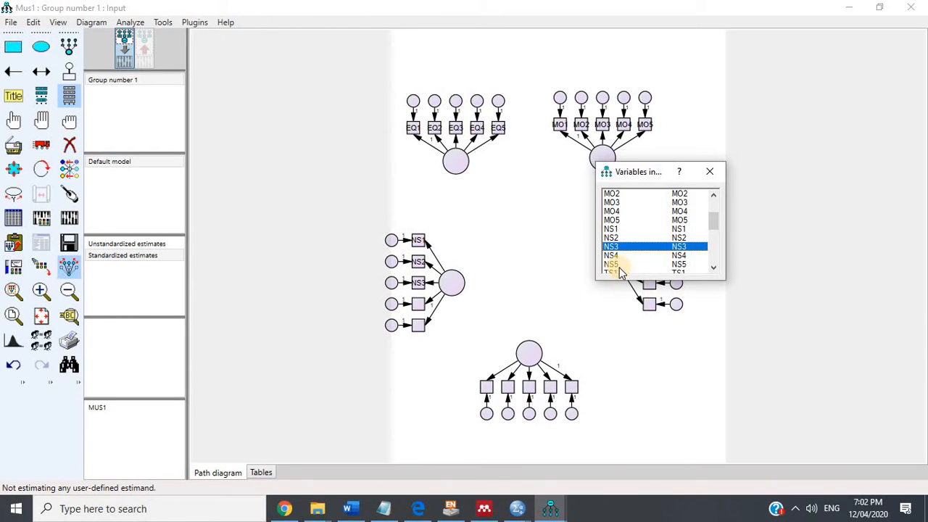
pyautogui.moveTo(612, 255); pyautogui.dragTo(427, 304)
pyautogui.moveTo(615, 268); pyautogui.dragTo(426, 326)
# Assign dataset variables TS1 to TS5 from left to right to the five indicators of the bottom-centre construct.
pyautogui.scroll(-3, 637, 246)
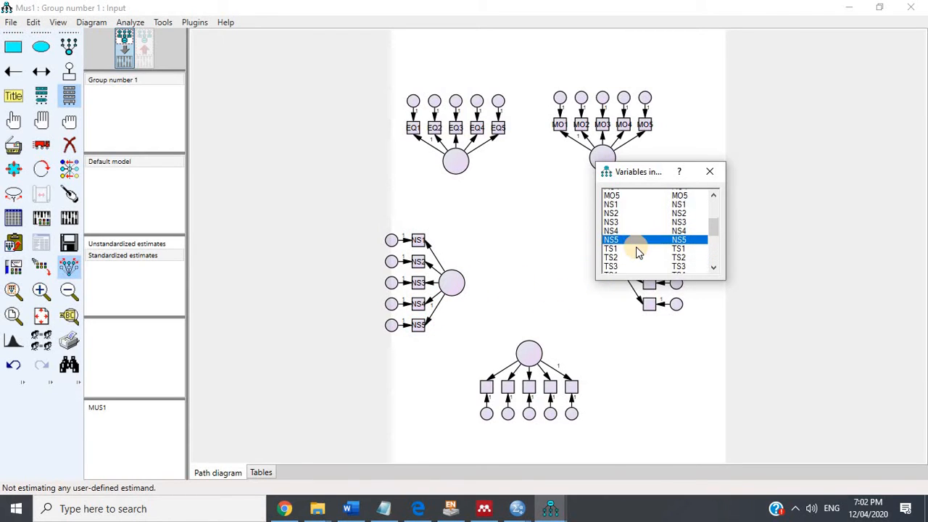
pyautogui.moveTo(613, 197); pyautogui.dragTo(507, 387)
pyautogui.click(611, 204)
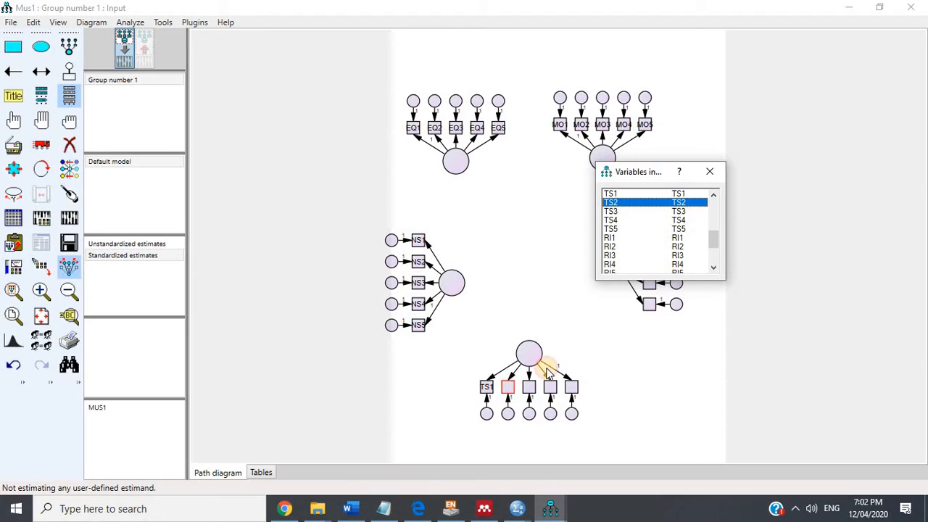
pyautogui.moveTo(610, 216); pyautogui.dragTo(528, 384)
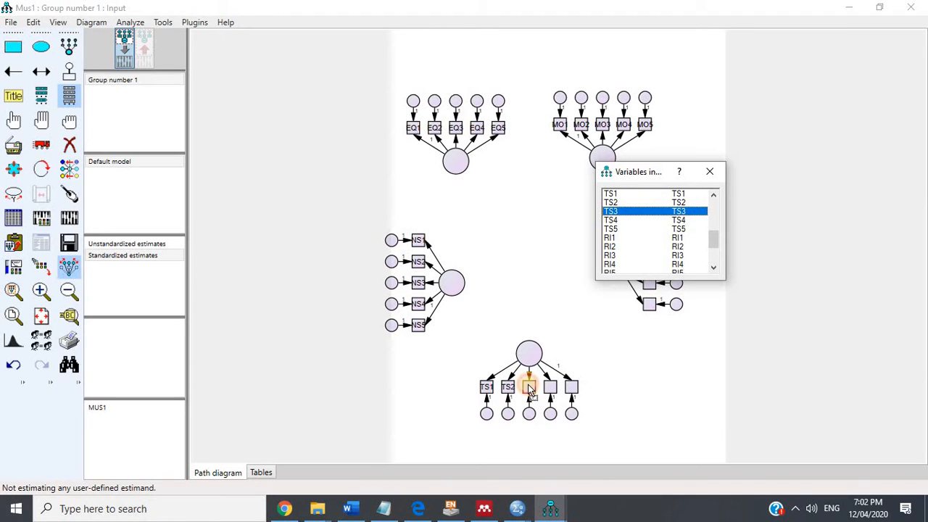
pyautogui.moveTo(621, 222); pyautogui.dragTo(550, 385)
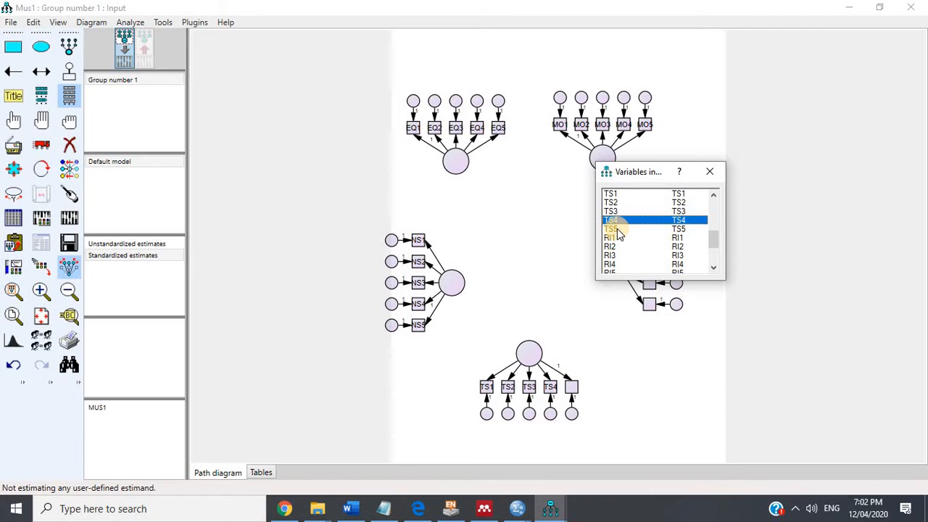
pyautogui.moveTo(616, 228); pyautogui.dragTo(575, 392)
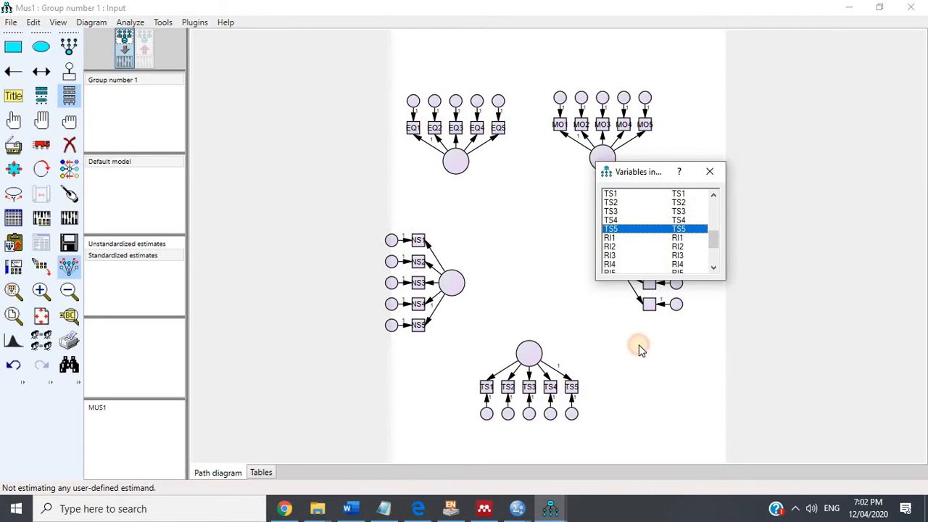
# Assign dataset variables RI1 to RI5 from top to bottom to the five indicators of the lower-right construct.
pyautogui.moveTo(660, 174); pyautogui.dragTo(794, 192)
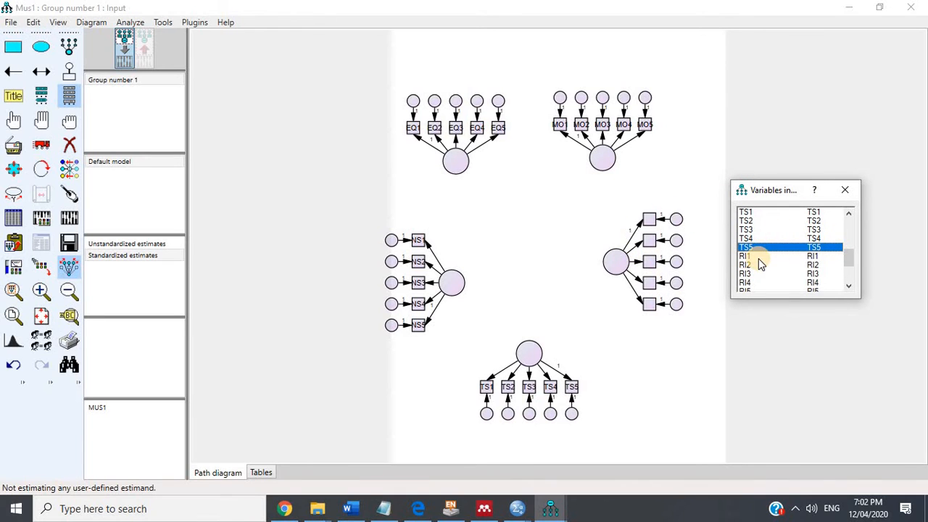
pyautogui.scroll(-1, 759, 264)
pyautogui.moveTo(754, 229); pyautogui.dragTo(648, 219)
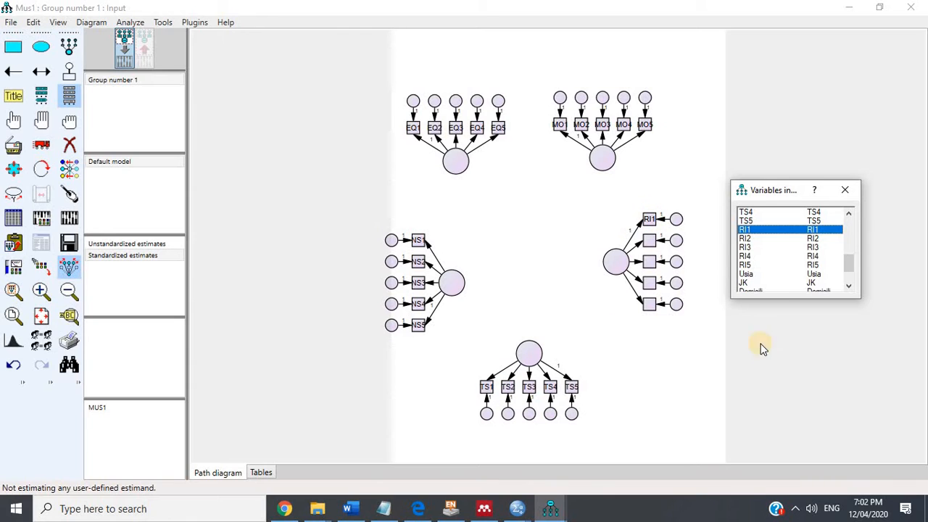
pyautogui.moveTo(747, 238); pyautogui.dragTo(652, 266)
pyautogui.moveTo(750, 256); pyautogui.dragTo(650, 284)
pyautogui.moveTo(759, 268); pyautogui.dragTo(660, 308)
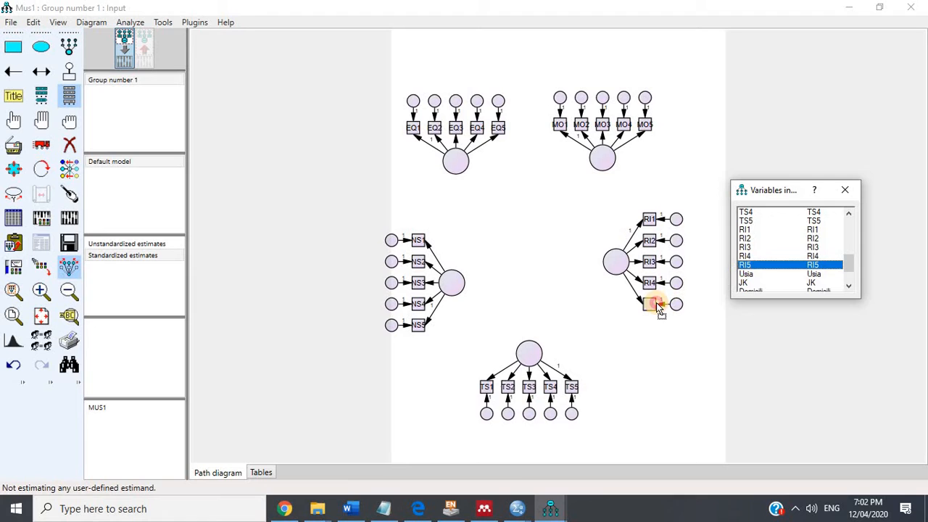
# Name all unobserved variables automatically and resize the observed variables' boxes to fit their labels.
pyautogui.click(194, 23)
pyautogui.click(245, 102)
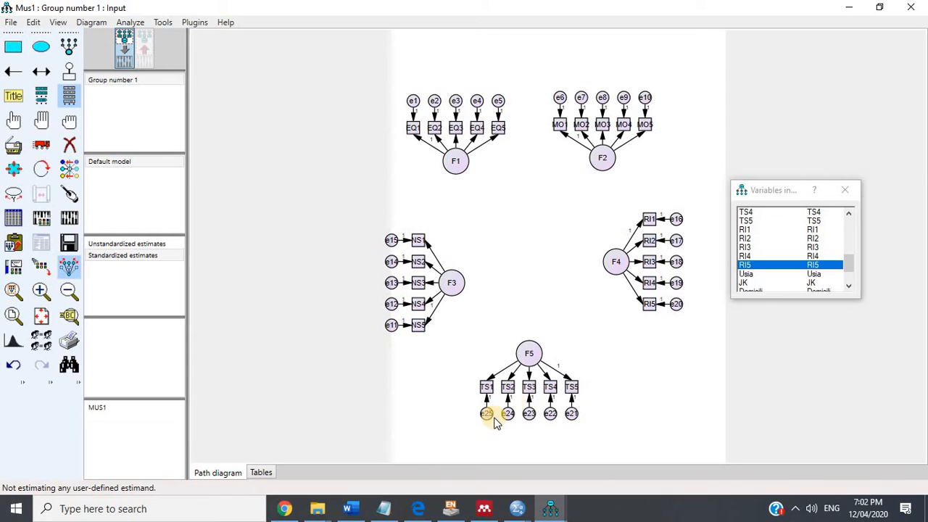
pyautogui.click(193, 22)
pyautogui.click(229, 117)
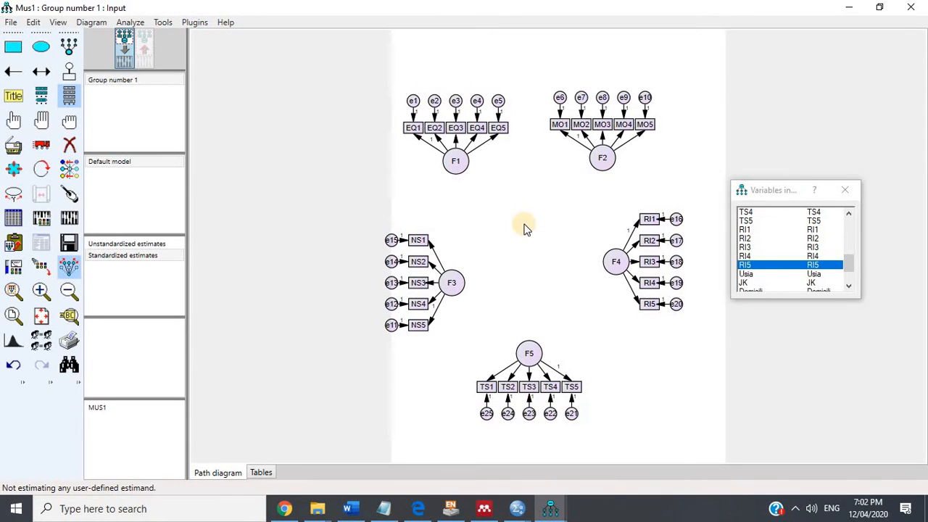
# Draw covariances between all five latent variables F1 to F5, and clear the selection.
pyautogui.click(15, 120)
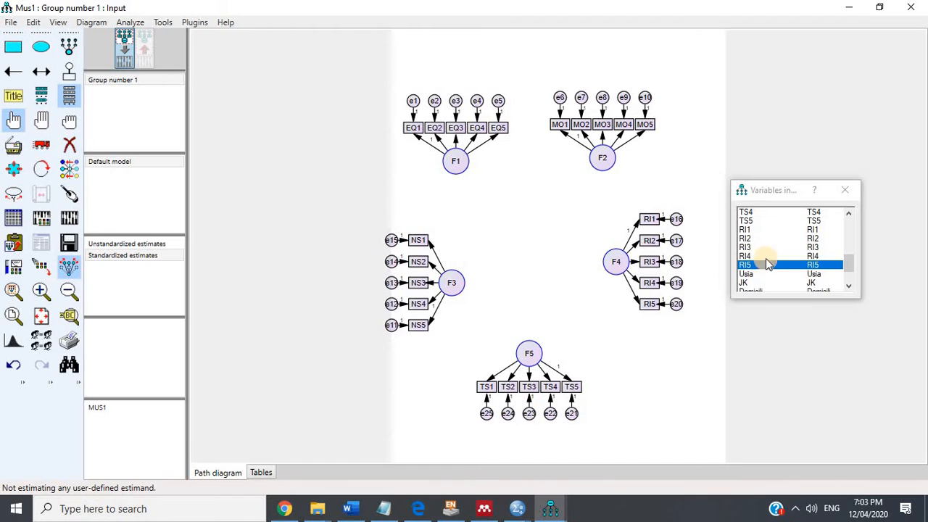
pyautogui.click(844, 190)
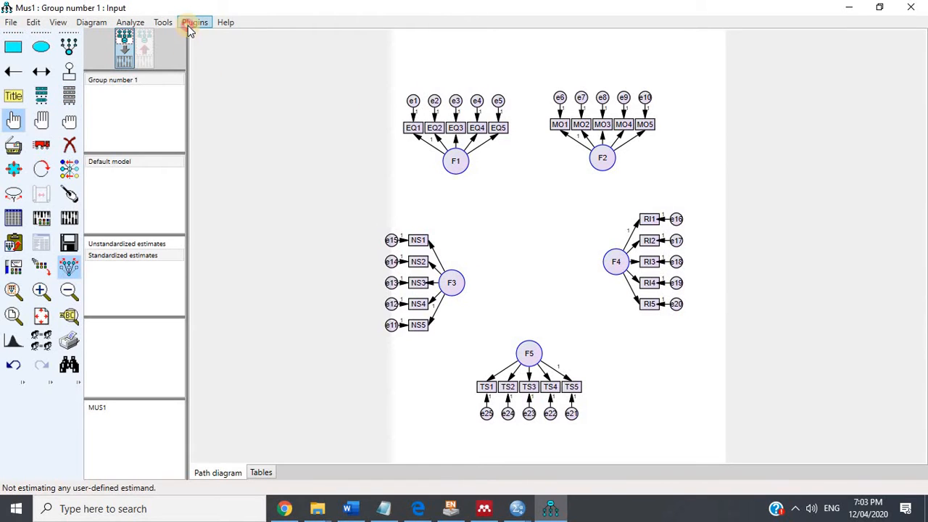
pyautogui.click(190, 24)
pyautogui.click(222, 58)
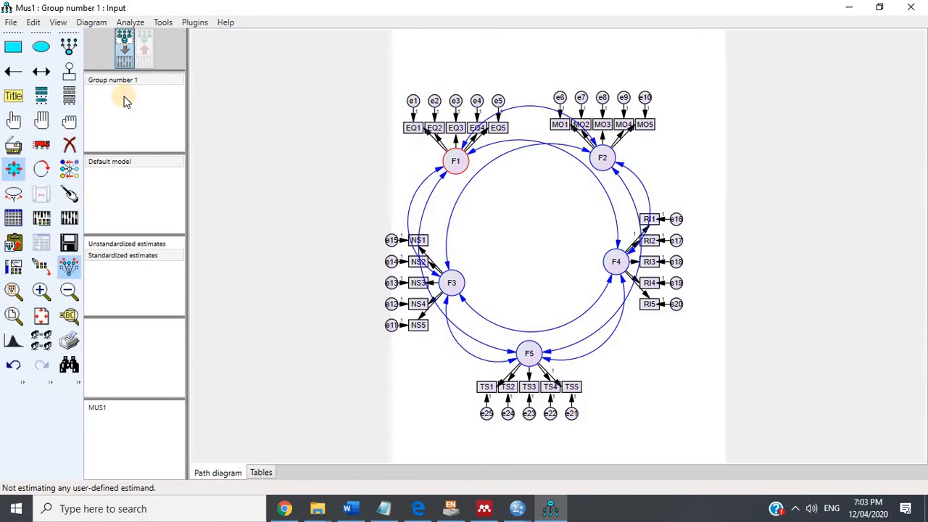
pyautogui.click(69, 125)
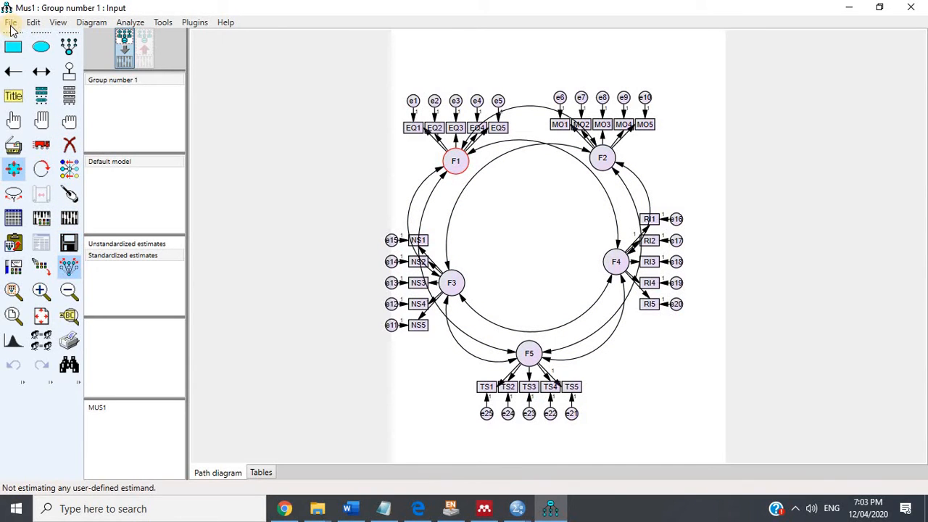
# Save the path diagram as a new input file named MUS2.
pyautogui.click(11, 23)
pyautogui.click(64, 95)
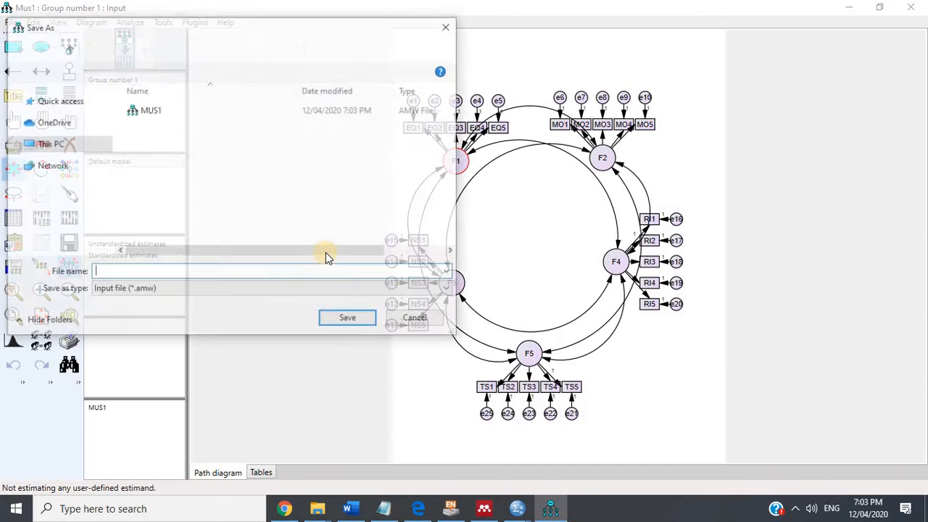
pyautogui.write('m')
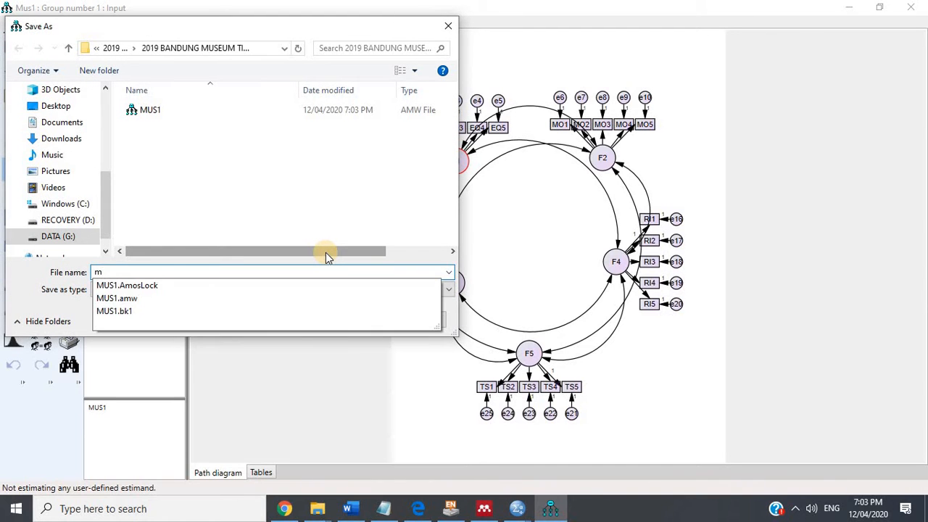
pyautogui.press('BackSpace')
pyautogui.write('MUS2')
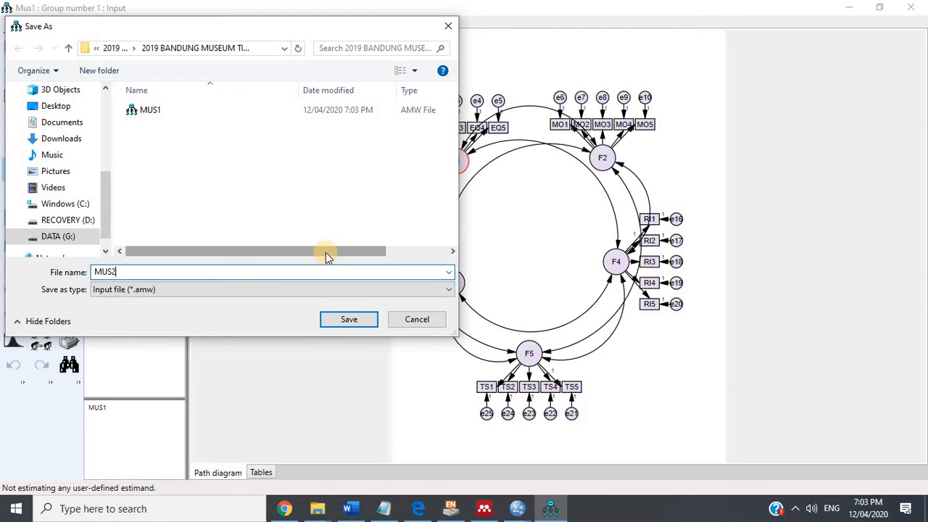
pyautogui.press('Return')
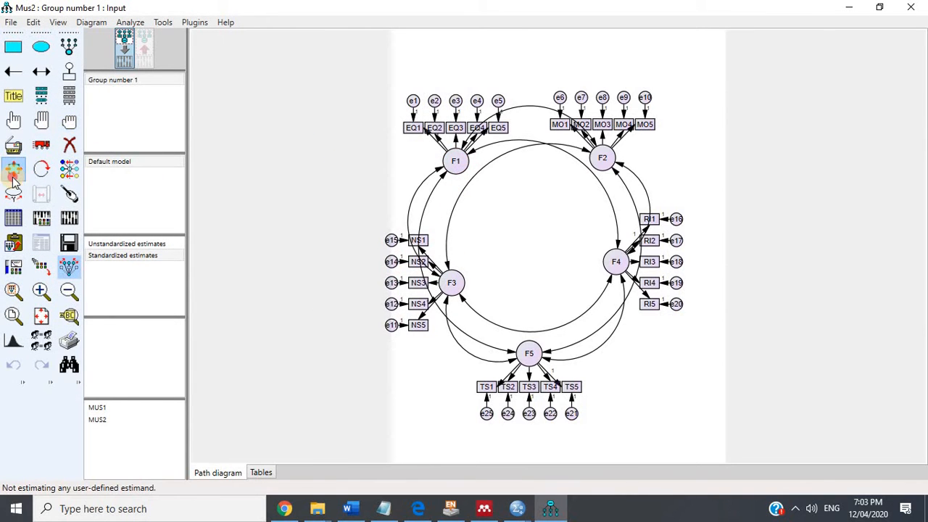
# Rename latent variable F1 as "Experience quality" and F3 as "Novelty seeking", each name split over two lines.
pyautogui.click(13, 171)
pyautogui.doubleClick(456, 164)
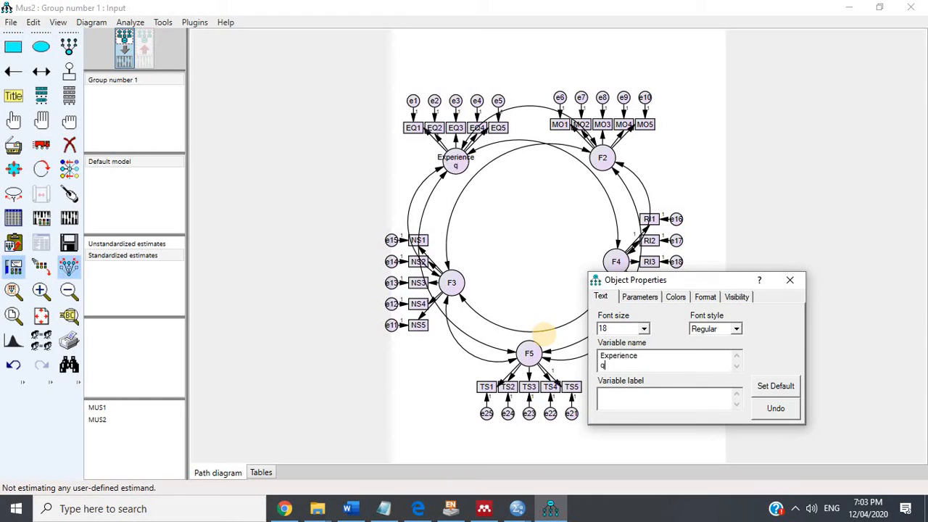
pyautogui.write('Experience quality')
pyautogui.click(450, 284)
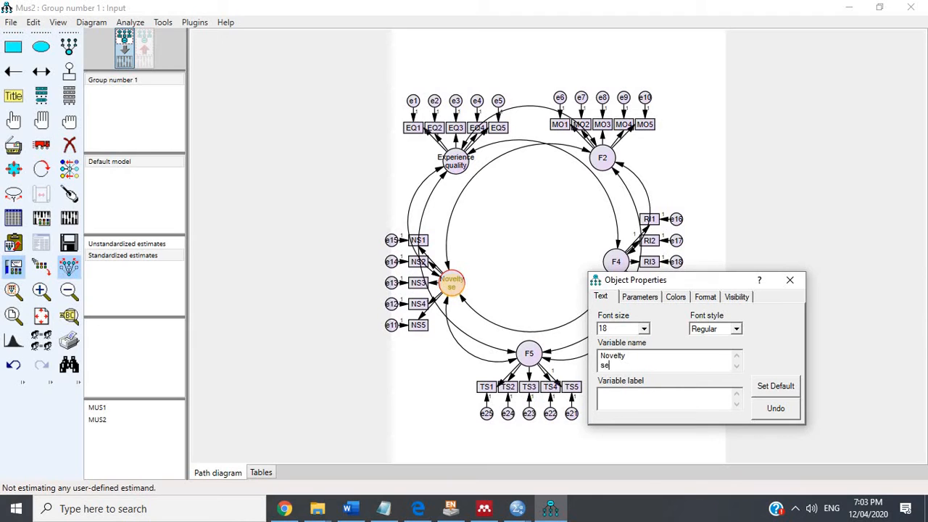
pyautogui.write('Novelty seeking')
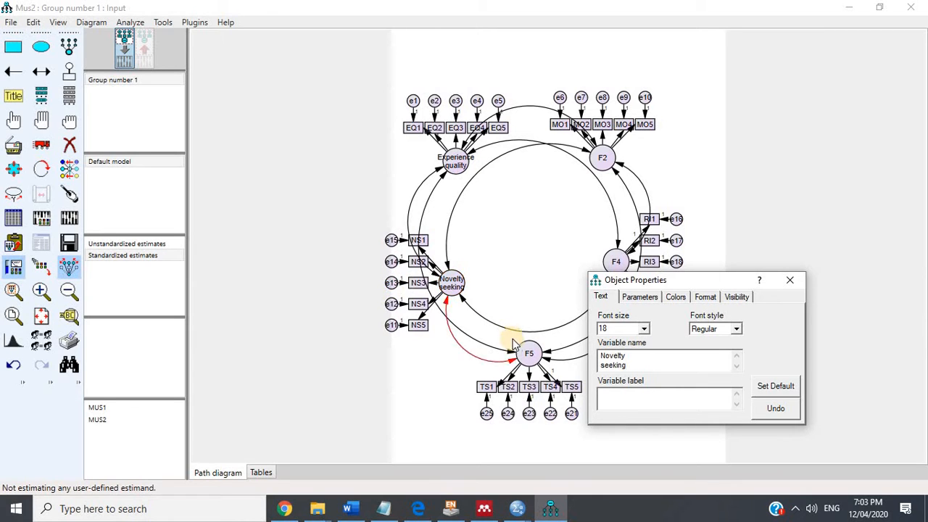
# Rename F5 as "Tourist satisfaction", F4 as "Revisit intention" and F2 as "Travel motivation", each split over two lines.
pyautogui.click(529, 354)
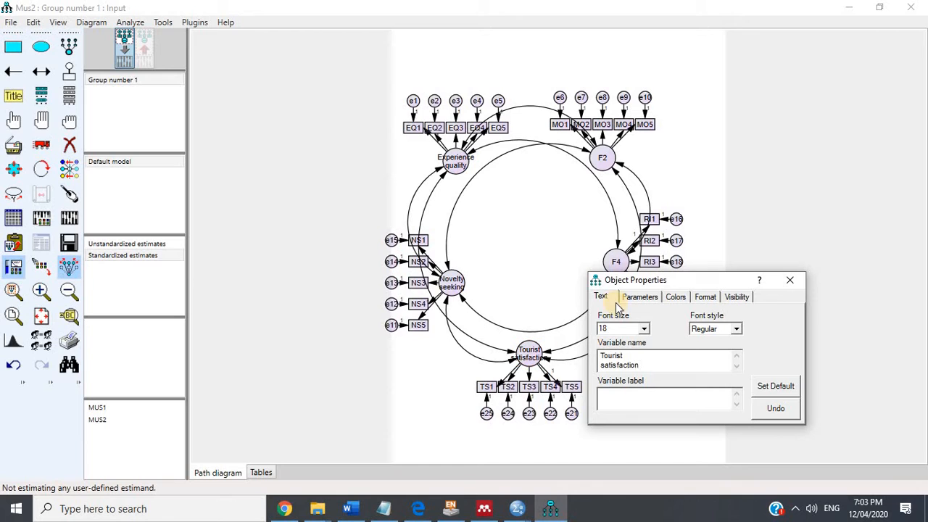
pyautogui.moveTo(695, 279); pyautogui.dragTo(813, 188)
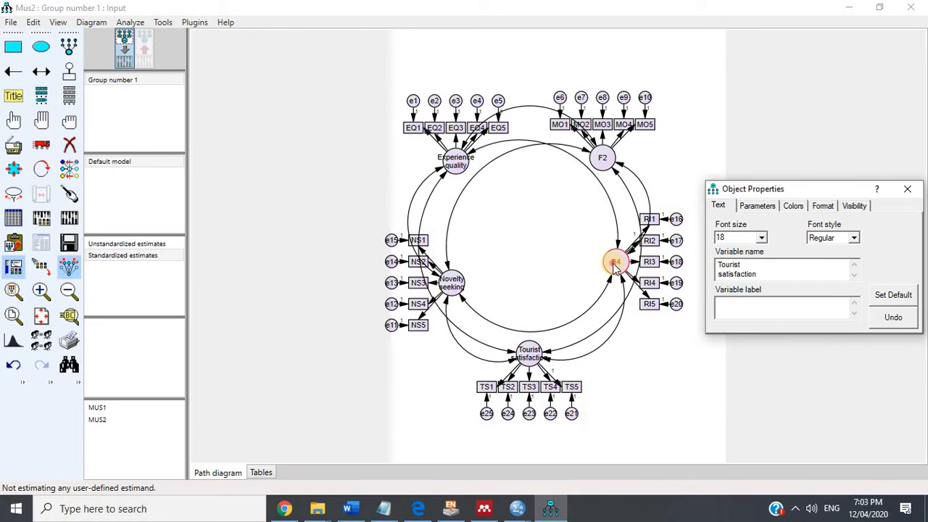
pyautogui.click(615, 266)
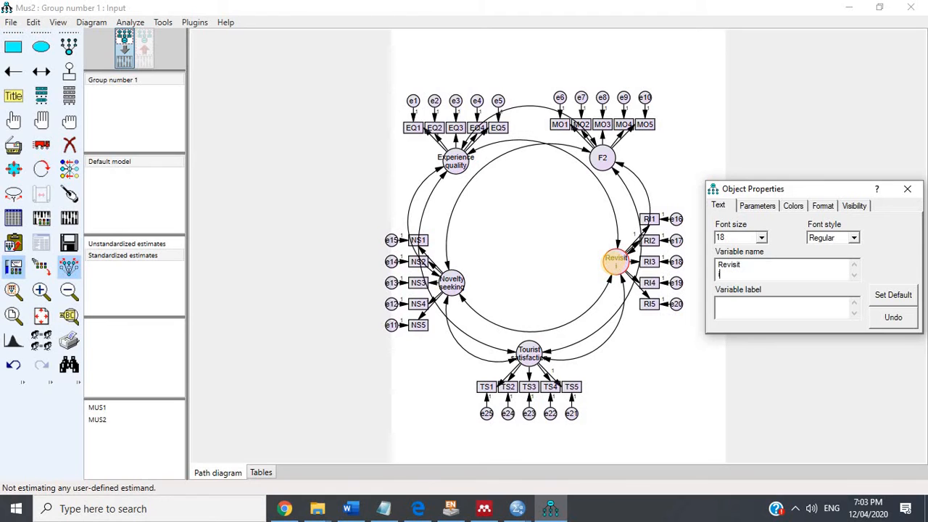
pyautogui.click(603, 158)
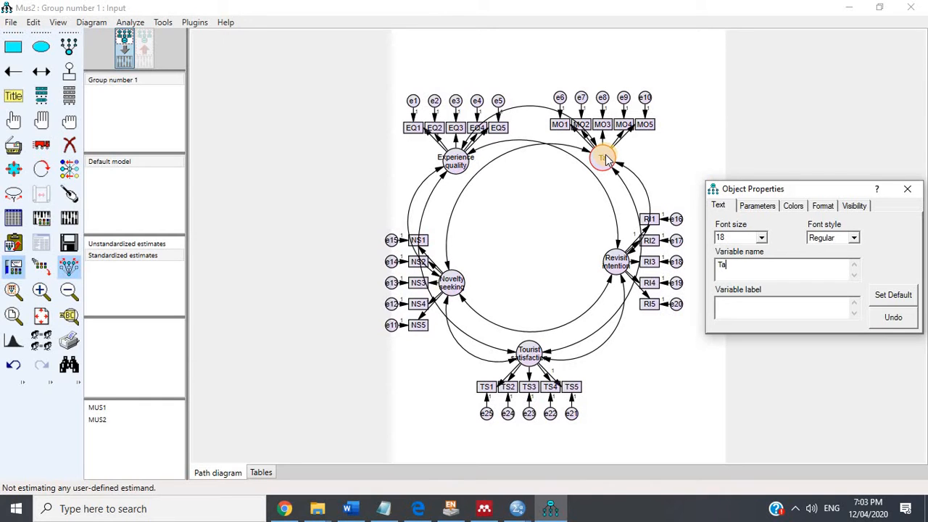
pyautogui.write('Travel')
pyautogui.press('Return')
pyautogui.write('motivation')
pyautogui.click(908, 188)
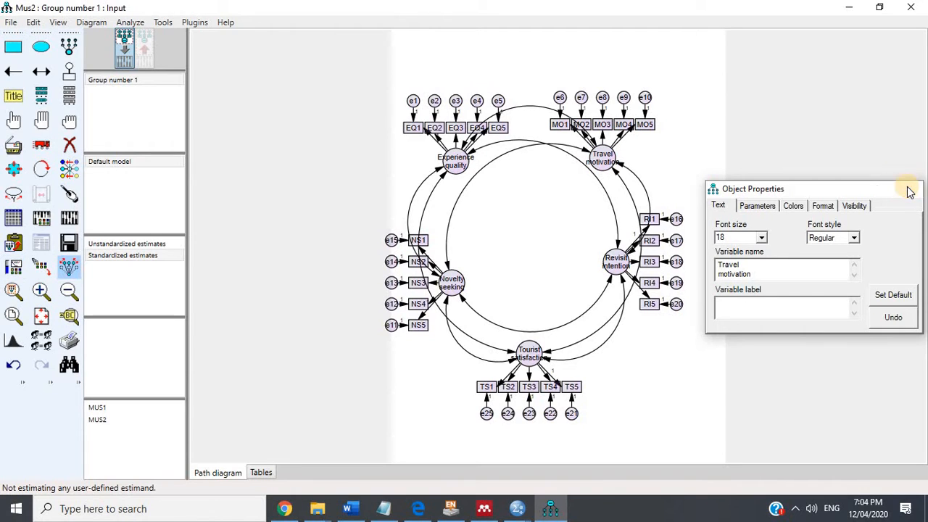
# Select all five latent variables, widen their circles into ellipses that fit the names, and clear the selection.
pyautogui.click(15, 121)
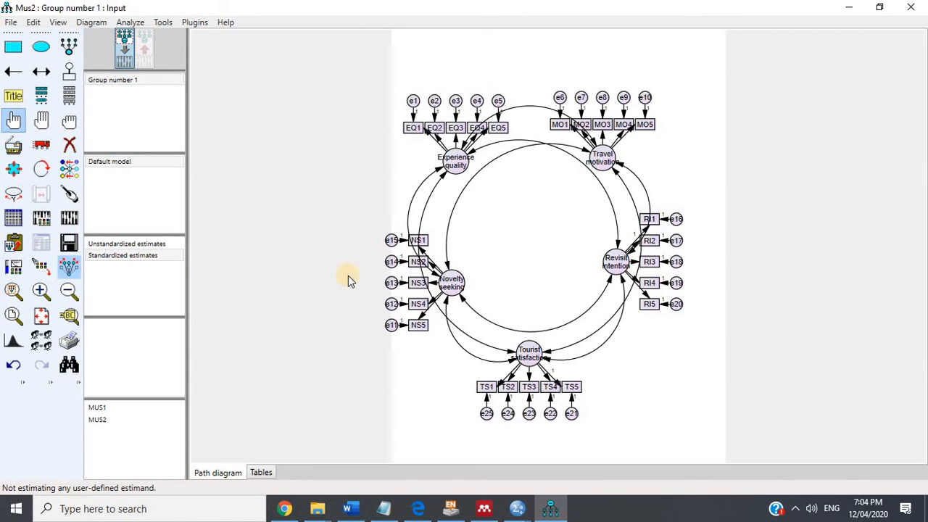
pyautogui.click(454, 284)
pyautogui.click(456, 165)
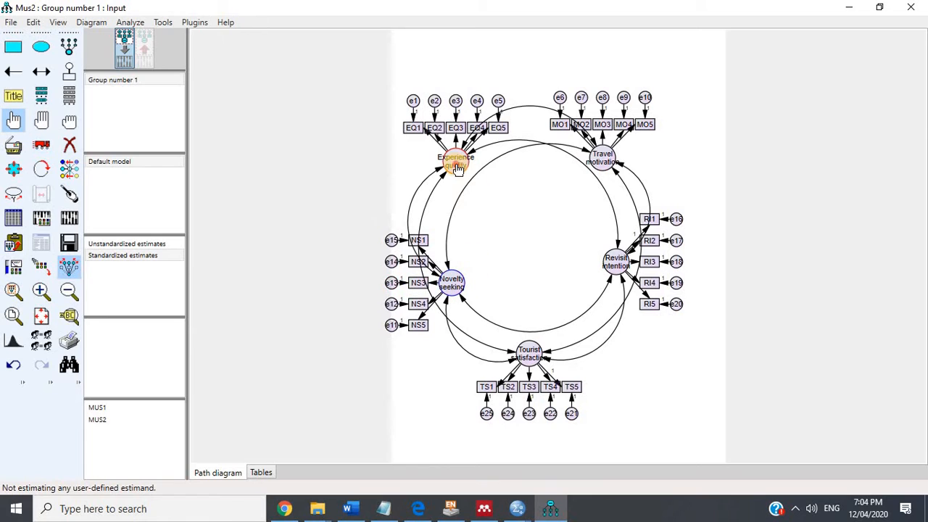
pyautogui.click(597, 159)
pyautogui.click(614, 259)
pyautogui.click(530, 356)
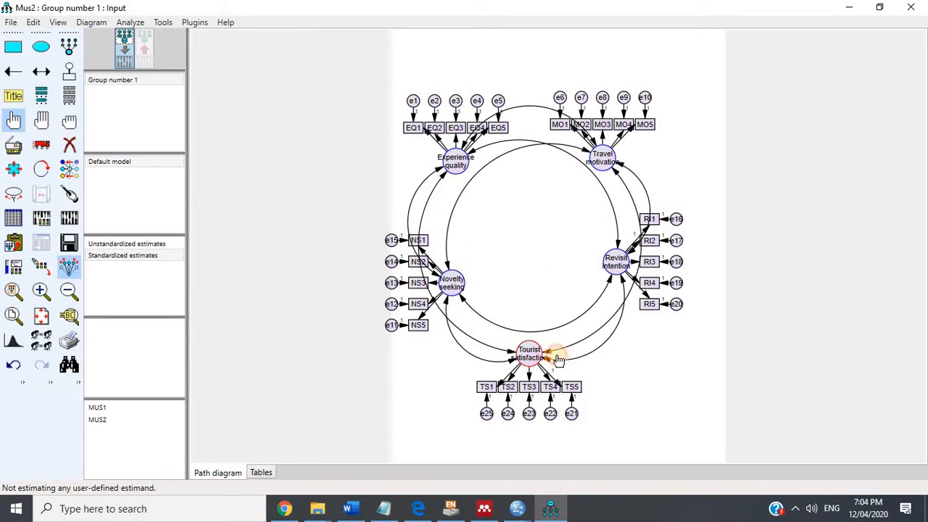
pyautogui.click(13, 168)
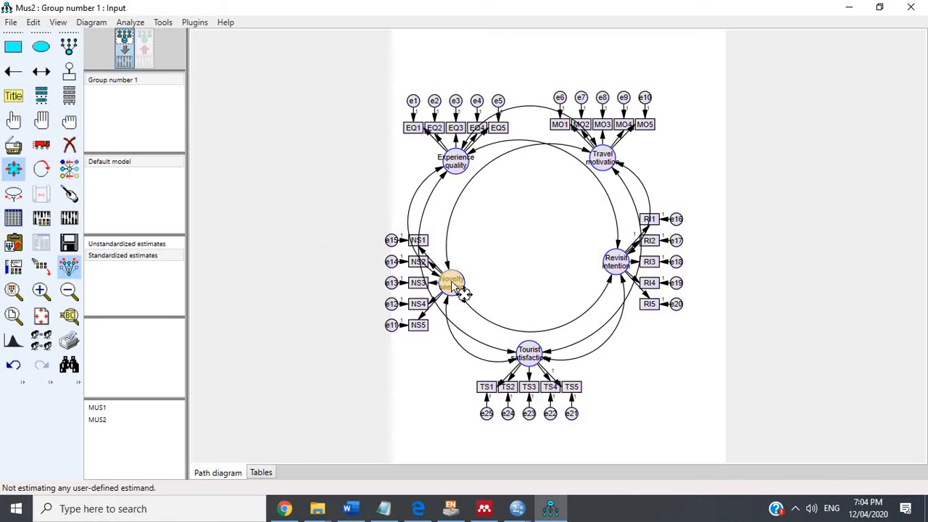
pyautogui.moveTo(454, 285); pyautogui.dragTo(475, 300)
pyautogui.click(71, 123)
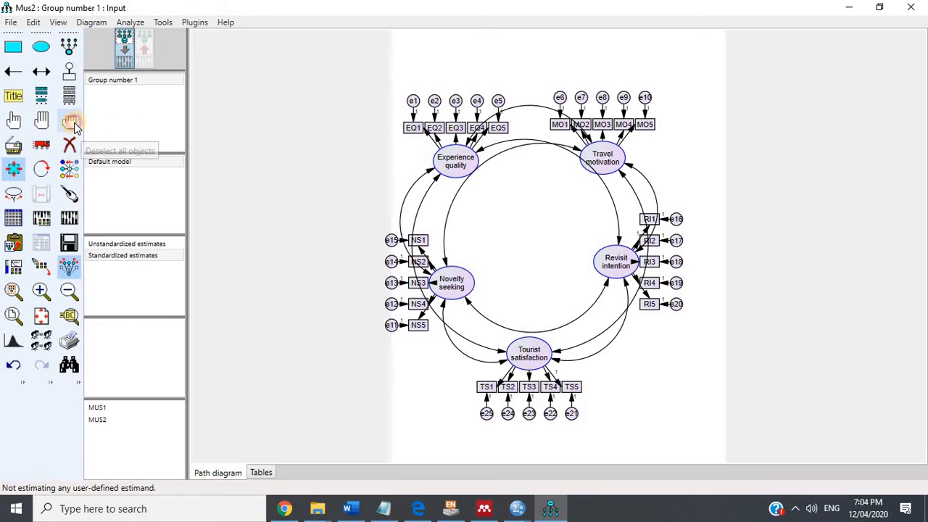
# Move Novelty seeking and its indicators inward, and shift the other four constructs inward, away from their indicators.
pyautogui.click(42, 145)
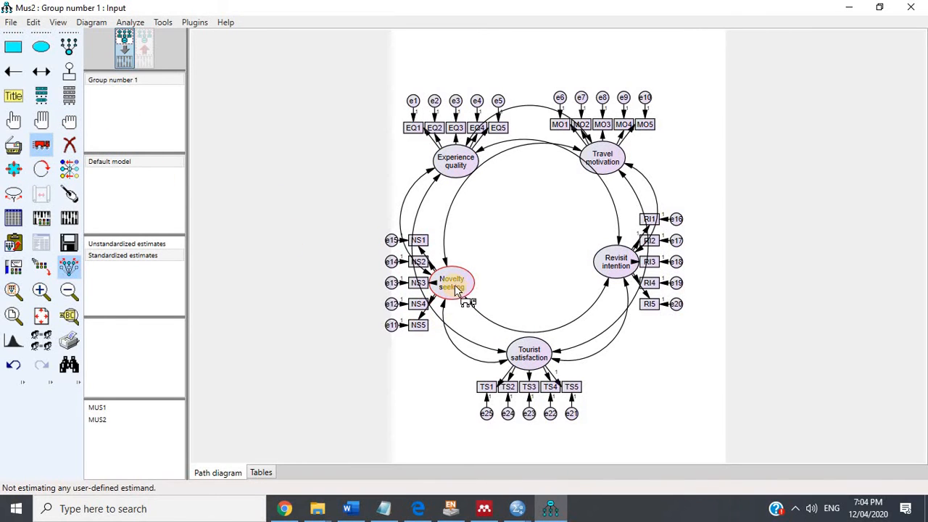
pyautogui.moveTo(455, 288); pyautogui.dragTo(486, 248)
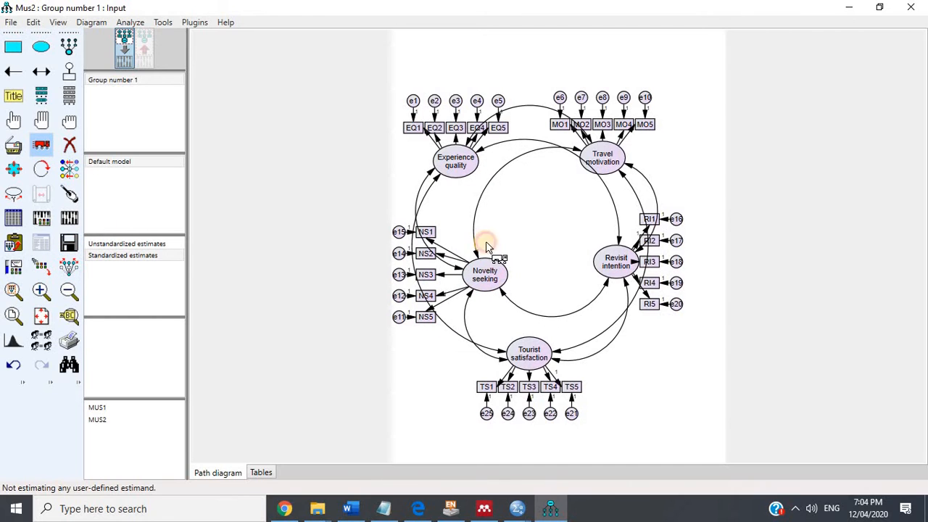
pyautogui.moveTo(455, 164); pyautogui.dragTo(451, 183)
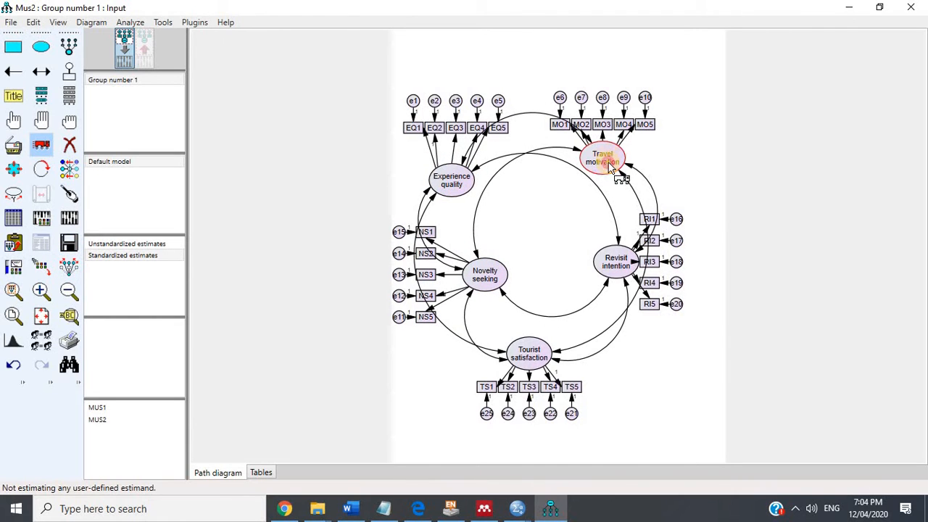
pyautogui.moveTo(611, 165); pyautogui.dragTo(608, 179)
pyautogui.moveTo(615, 263); pyautogui.dragTo(597, 265)
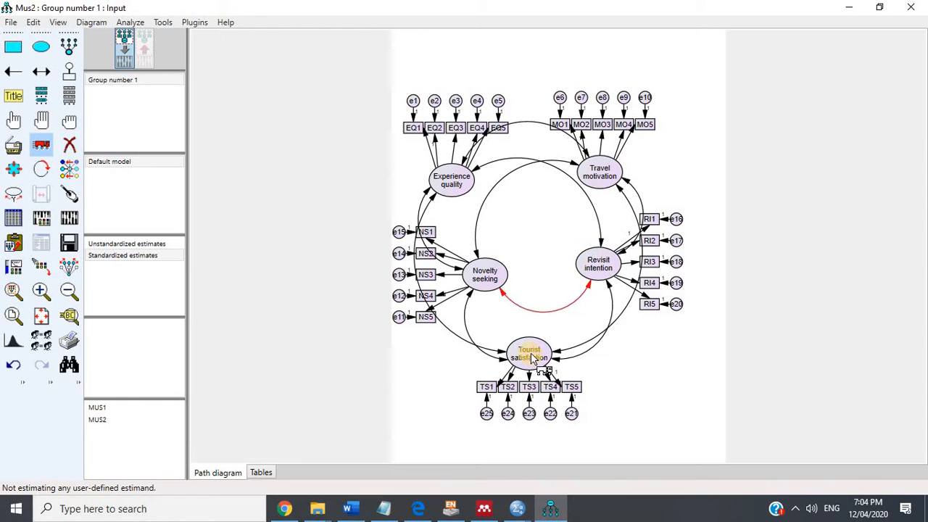
pyautogui.moveTo(532, 357); pyautogui.dragTo(531, 342)
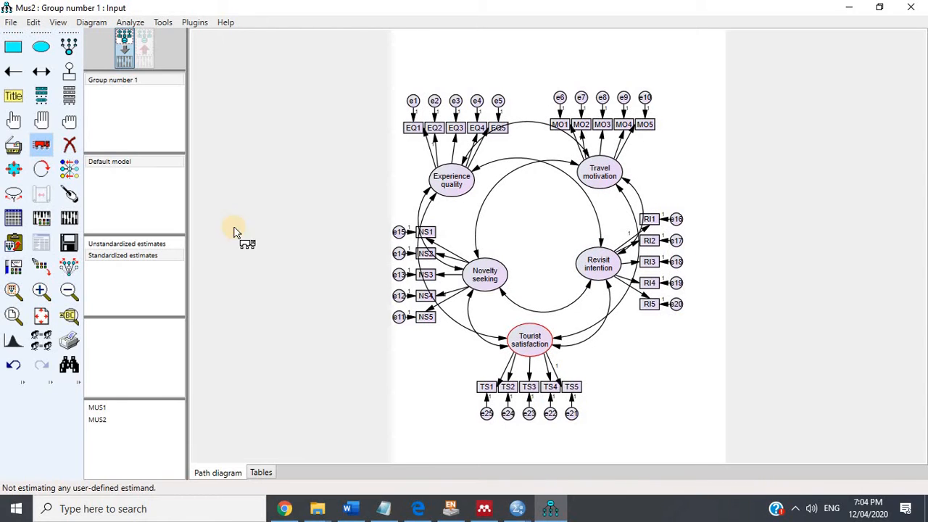
# Rotate the indicators of Experience quality, Travel motivation, Revisit intention and Tourist satisfaction to the left of their constructs, and enable symmetry preservation for moving.
pyautogui.click(41, 169)
pyautogui.click(451, 180)
pyautogui.click(451, 179)
pyautogui.click(450, 180)
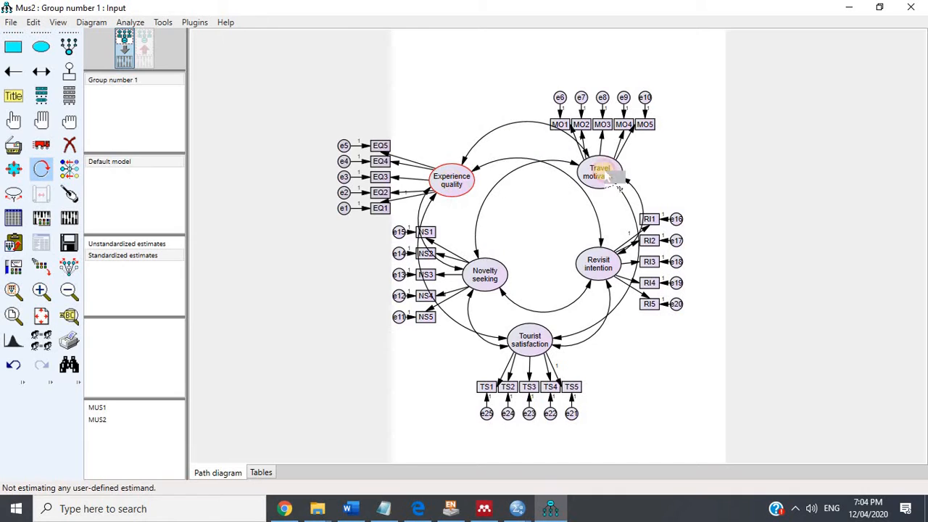
pyautogui.click(602, 174)
pyautogui.click(602, 174)
pyautogui.click(601, 174)
pyautogui.click(593, 263)
pyautogui.click(592, 263)
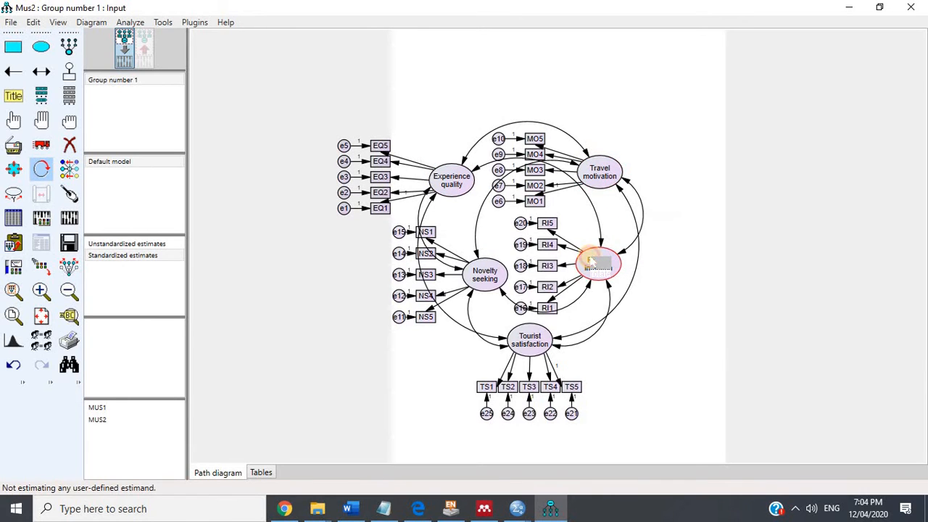
pyautogui.click(529, 339)
pyautogui.click(41, 145)
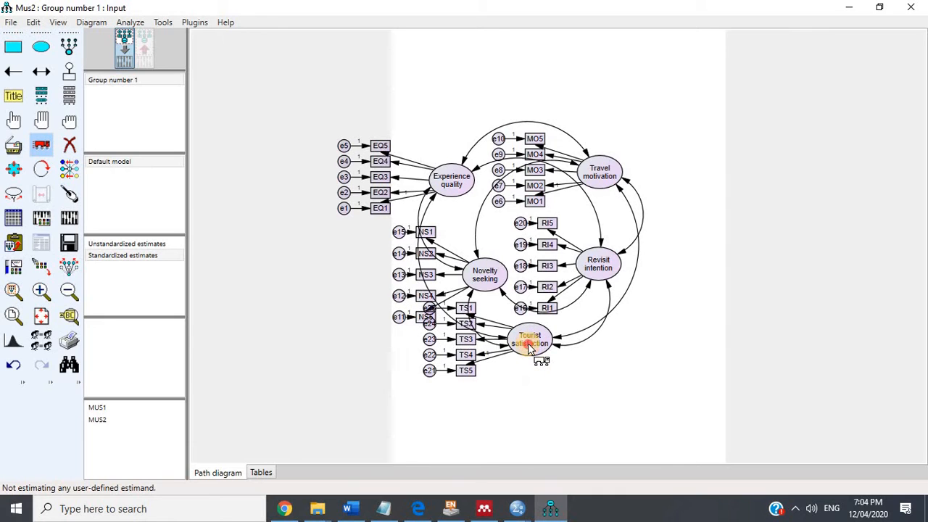
pyautogui.click(69, 266)
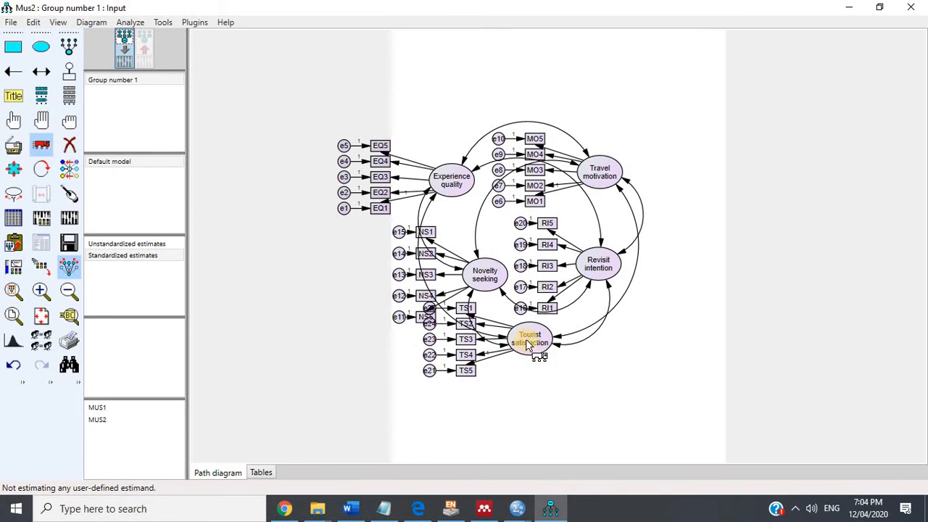
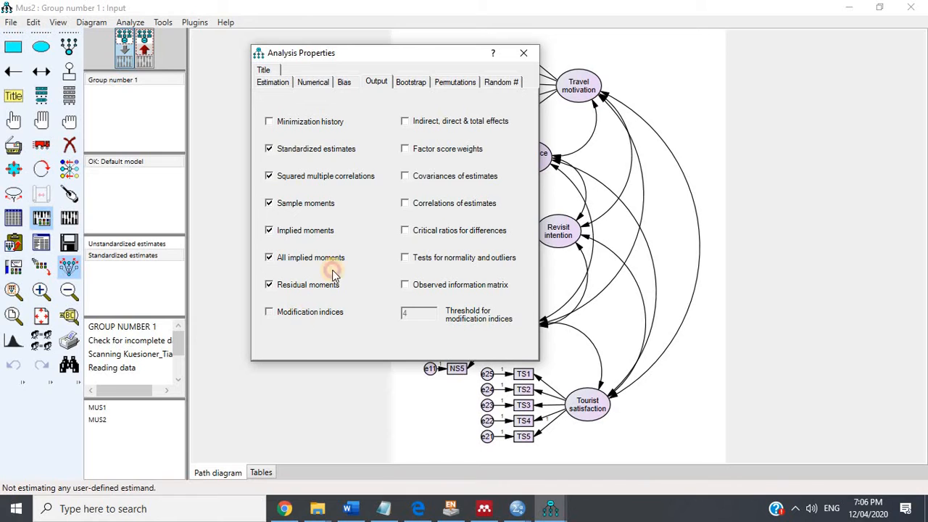
# Add modification indices and indirect, direct and total effects to the analysis output, and calculate the estimates.
pyautogui.click(447, 122)
pyautogui.click(522, 54)
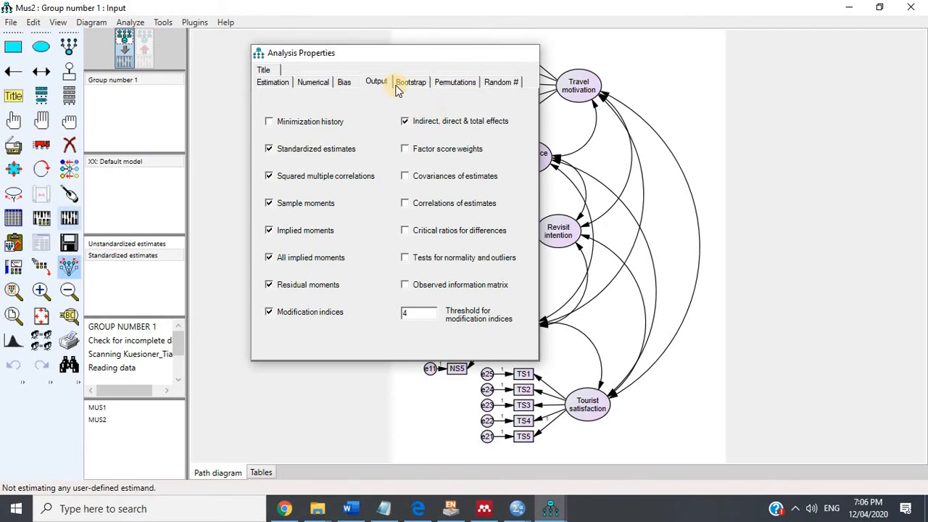
pyautogui.click(67, 221)
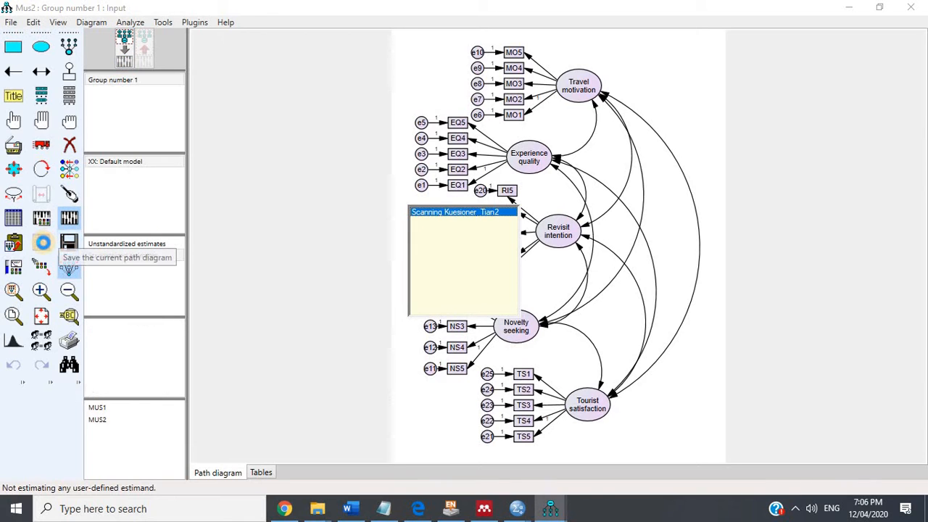
# Open the text output and examine the model fit summary and the modification indices for the covariances.
pyautogui.click(43, 245)
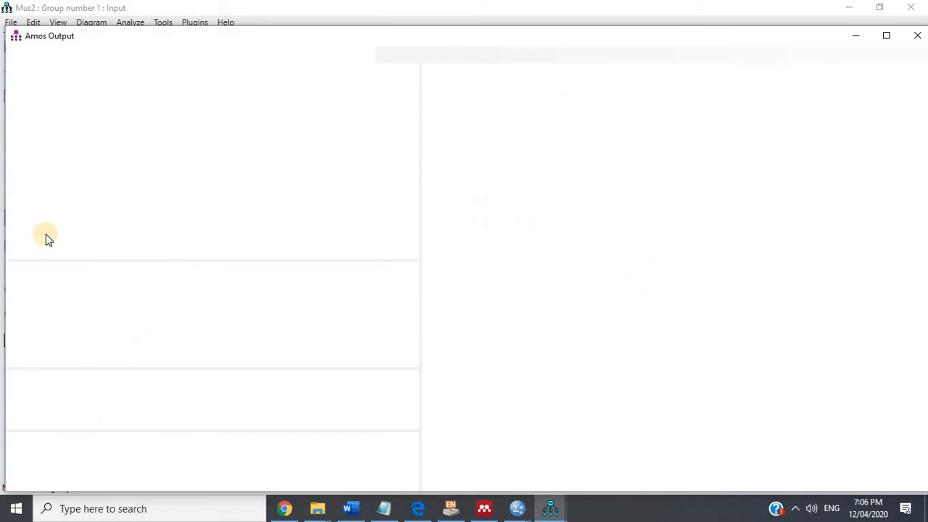
pyautogui.click(41, 166)
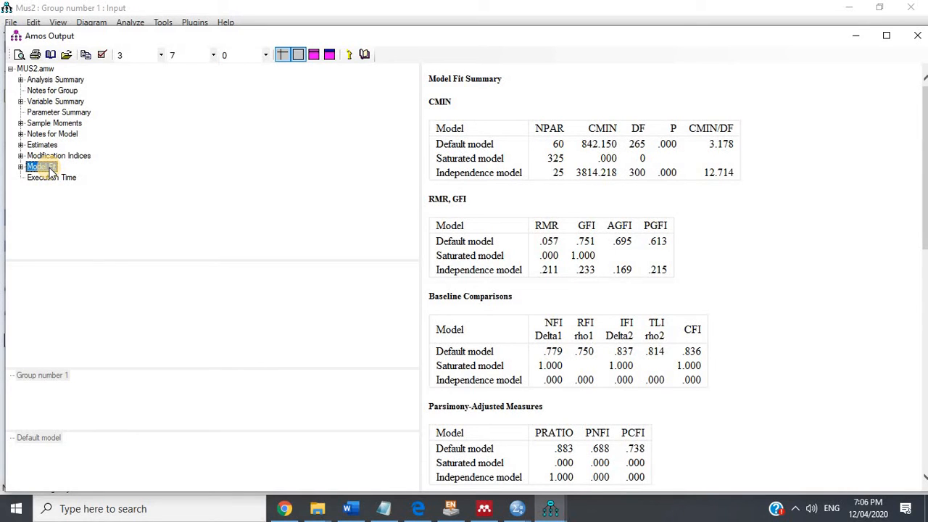
pyautogui.click(62, 156)
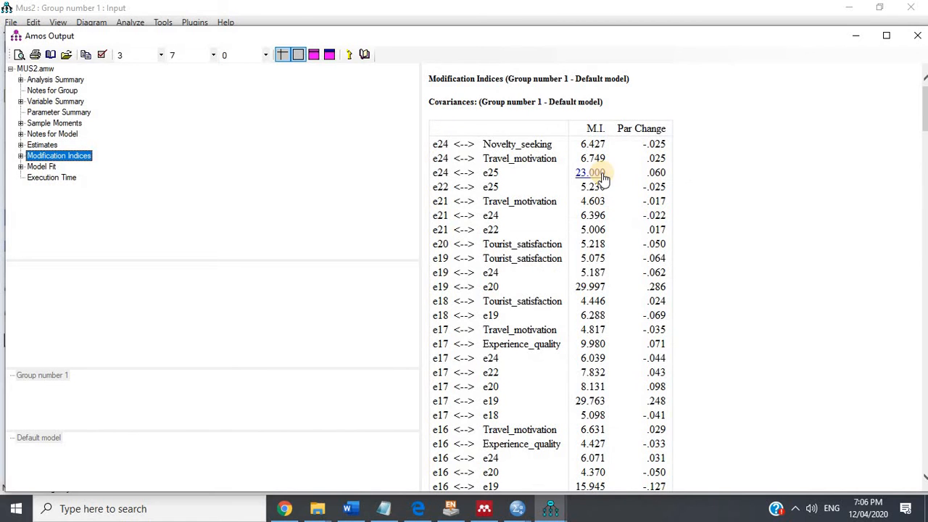
pyautogui.scroll(-3, 590, 279)
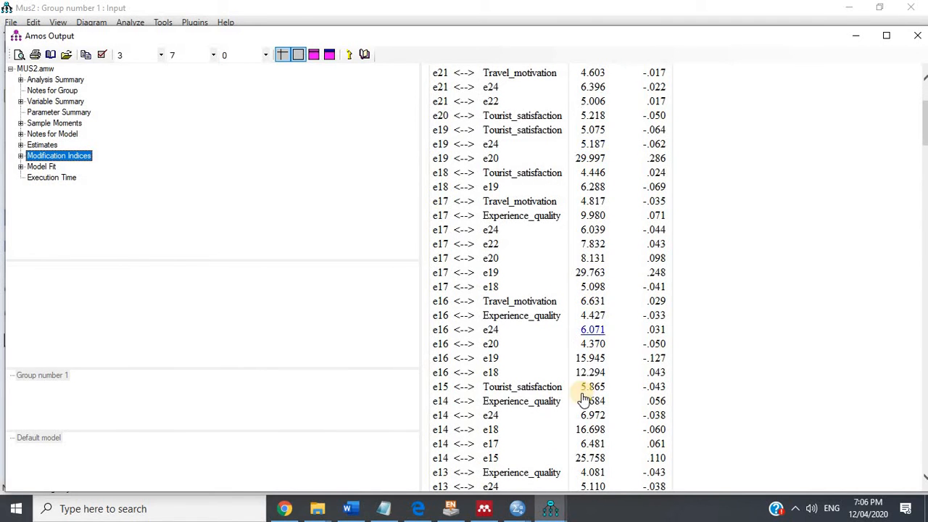
pyautogui.scroll(-3, 587, 399)
pyautogui.scroll(-3, 596, 368)
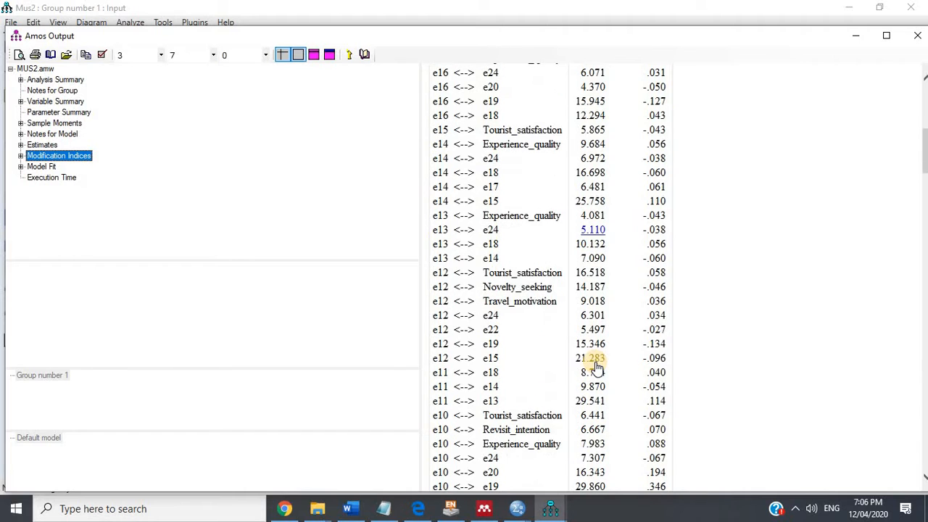
pyautogui.scroll(-9, 595, 368)
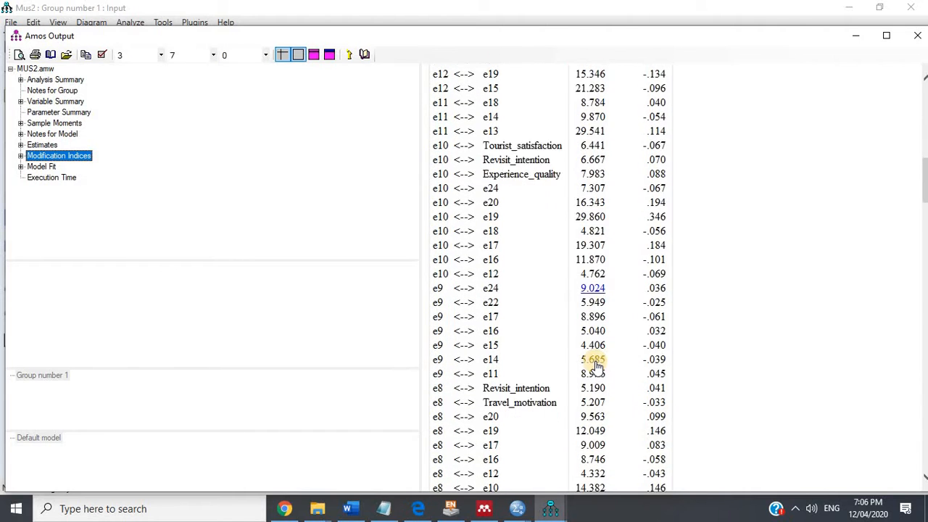
# Review the covariance modification indices, delete indicator EQ5 with its error term e5 from Experience quality, and recalculate the estimates.
pyautogui.scroll(-9, 595, 368)
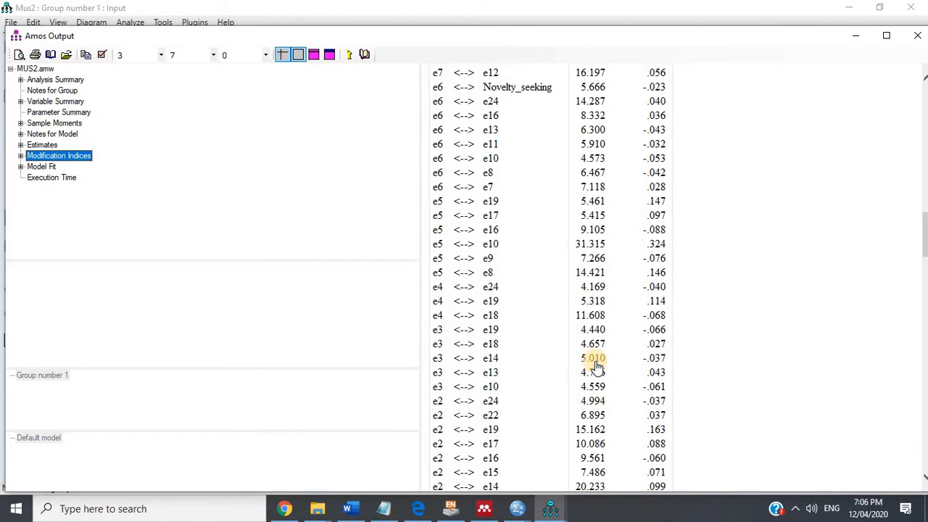
pyautogui.scroll(-6, 575, 279)
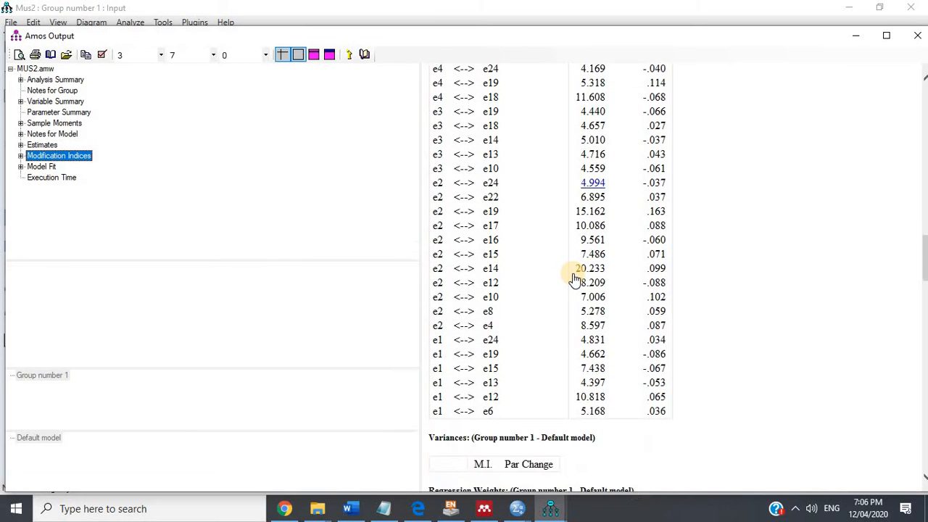
pyautogui.scroll(5, 575, 275)
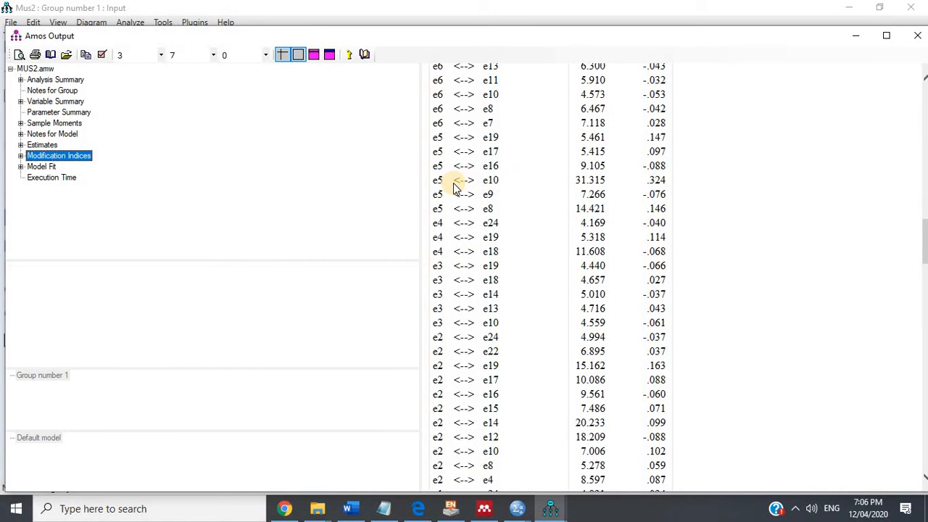
pyautogui.scroll(2, 453, 183)
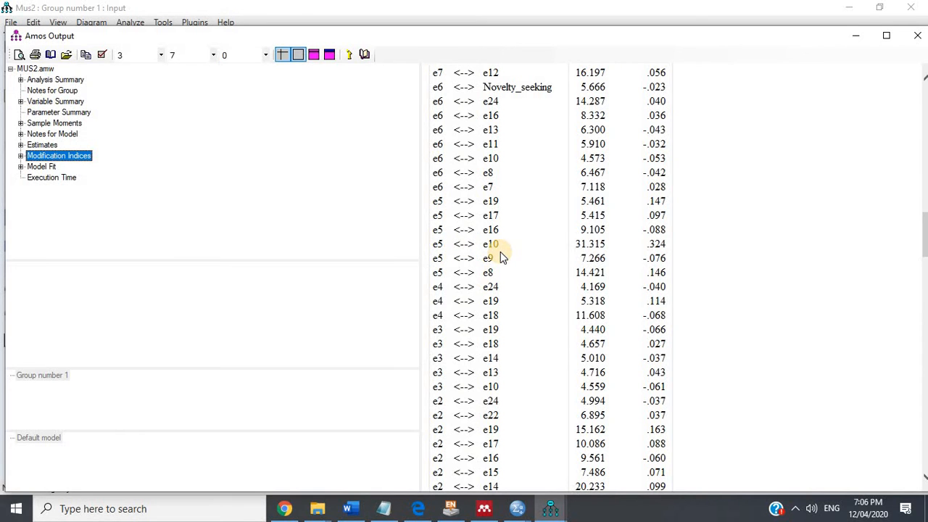
pyautogui.scroll(3, 501, 254)
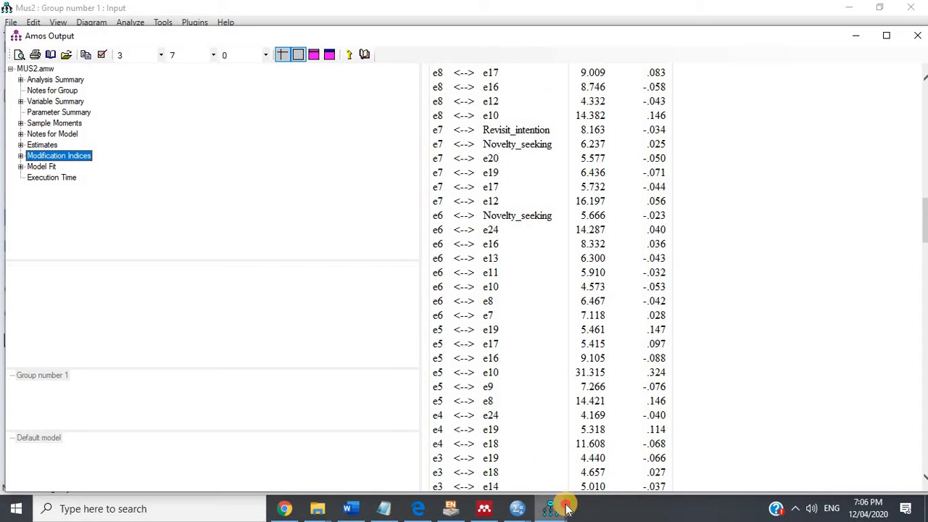
pyautogui.moveTo(567, 509)
pyautogui.click(506, 450)
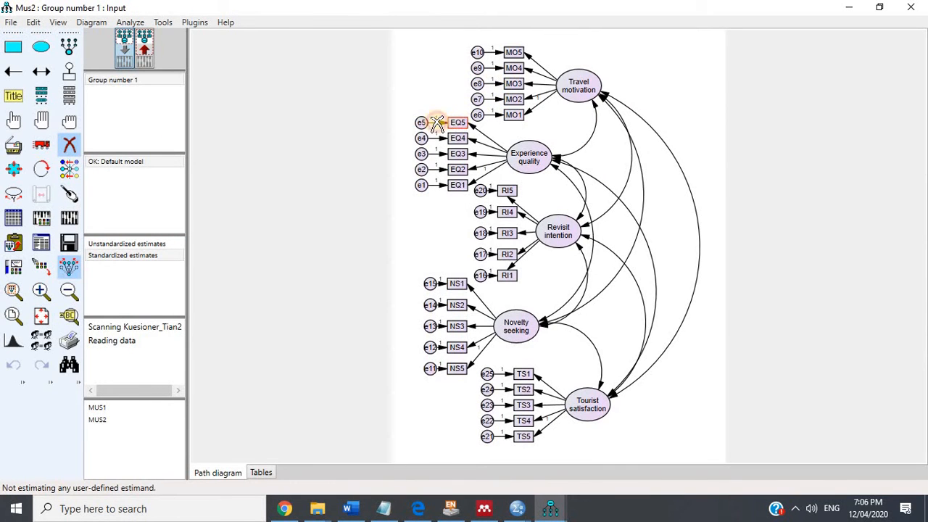
pyautogui.click(437, 123)
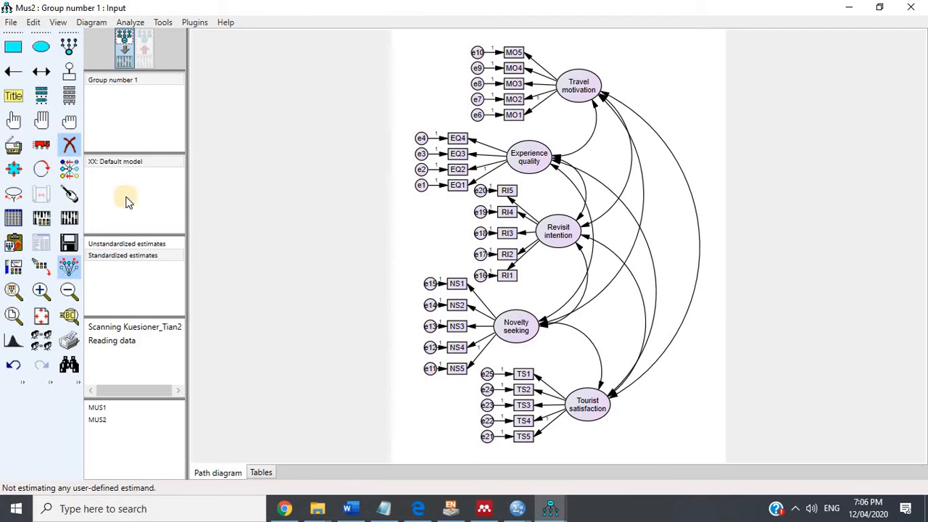
pyautogui.click(67, 217)
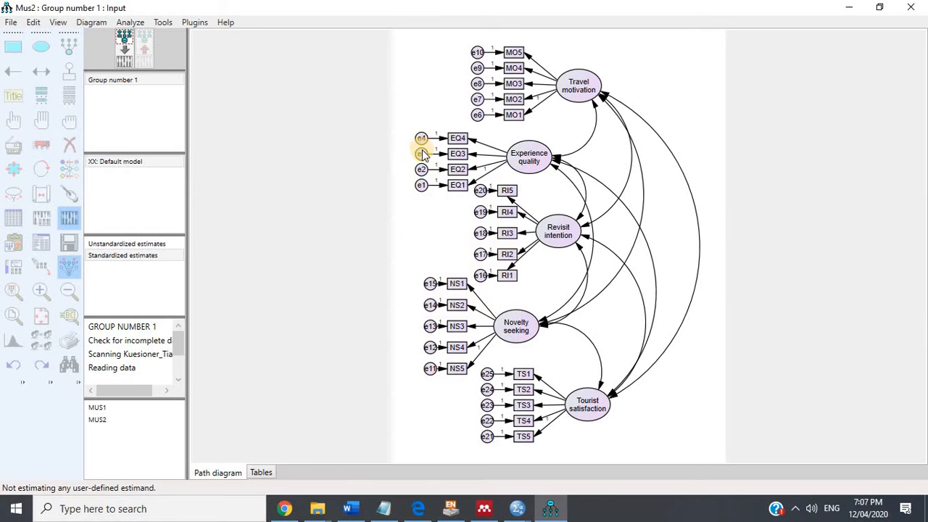
# Open the text output of the model without EQ5 and examine the fit summary and covariance modification indices for large error covariances.
pyautogui.click(45, 249)
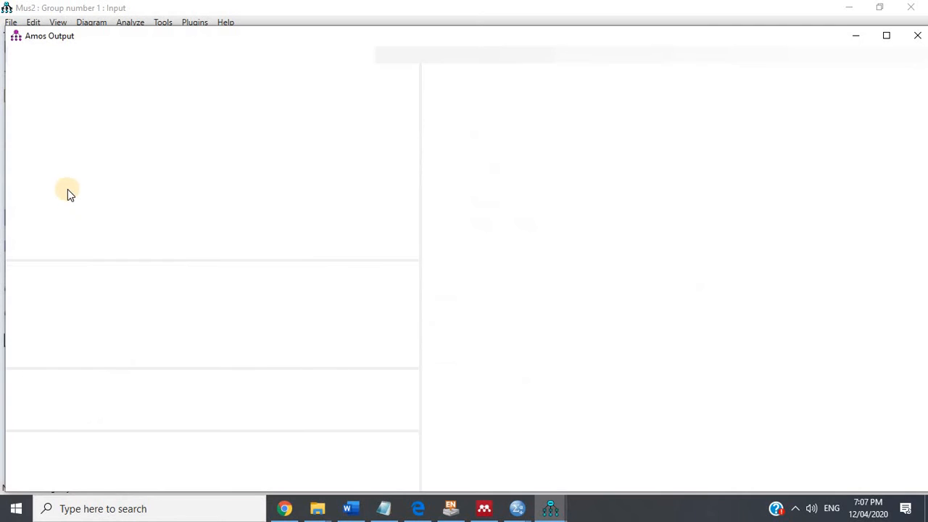
pyautogui.click(45, 167)
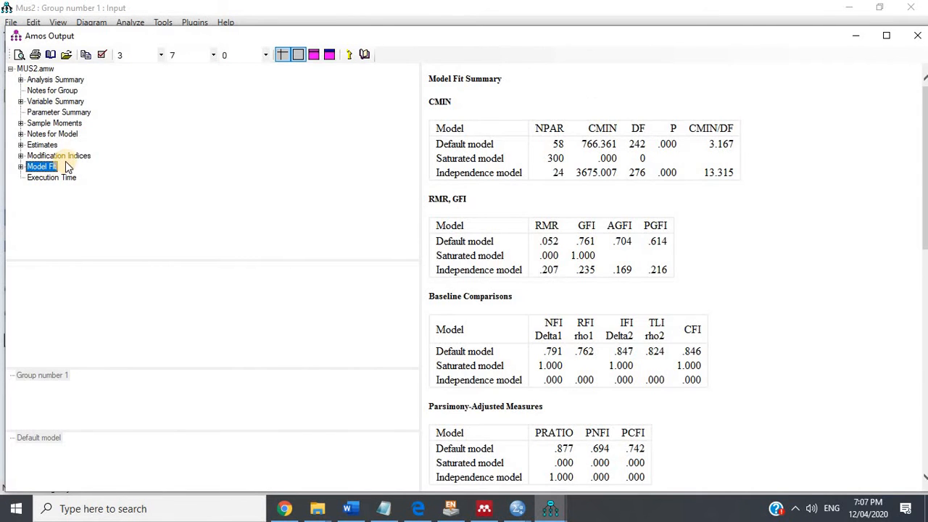
pyautogui.click(71, 158)
pyautogui.scroll(-3, 595, 217)
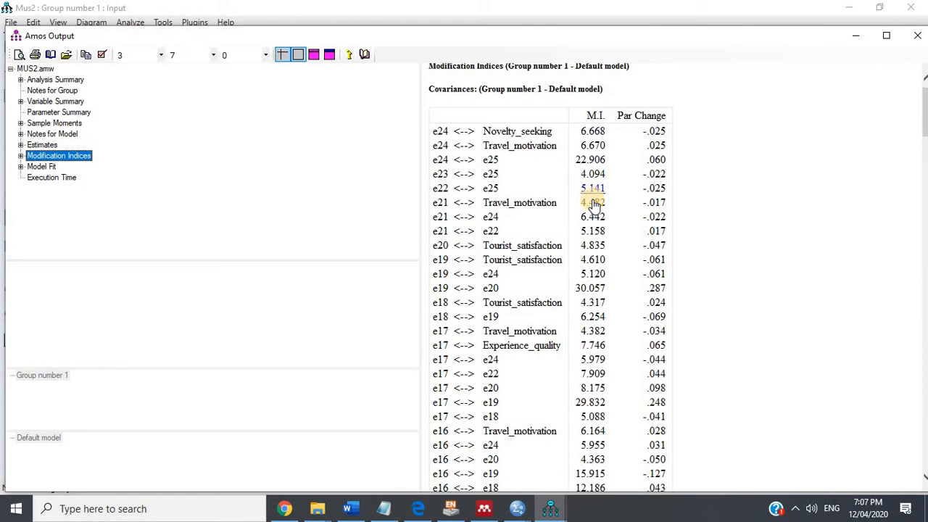
pyautogui.scroll(-8, 591, 260)
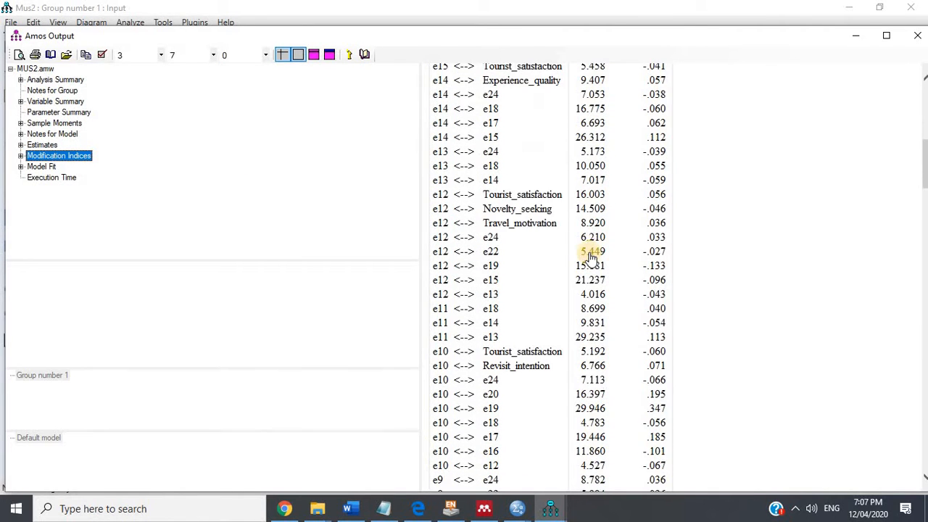
pyautogui.scroll(-15, 591, 250)
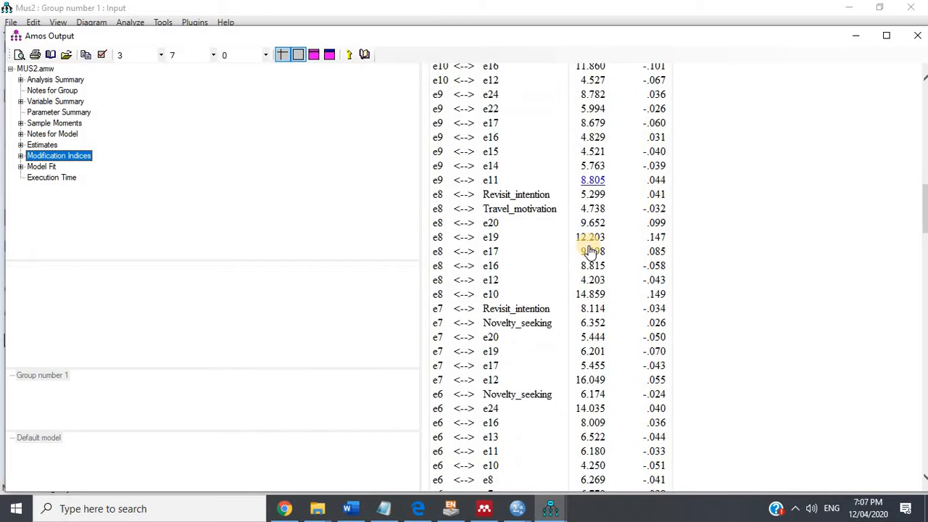
pyautogui.scroll(-6, 591, 250)
pyautogui.scroll(20, 591, 250)
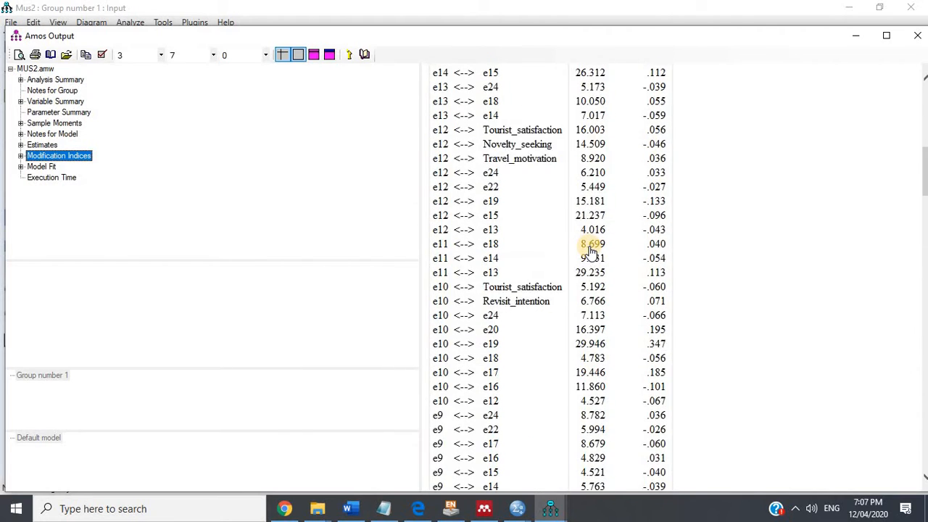
pyautogui.scroll(3, 590, 250)
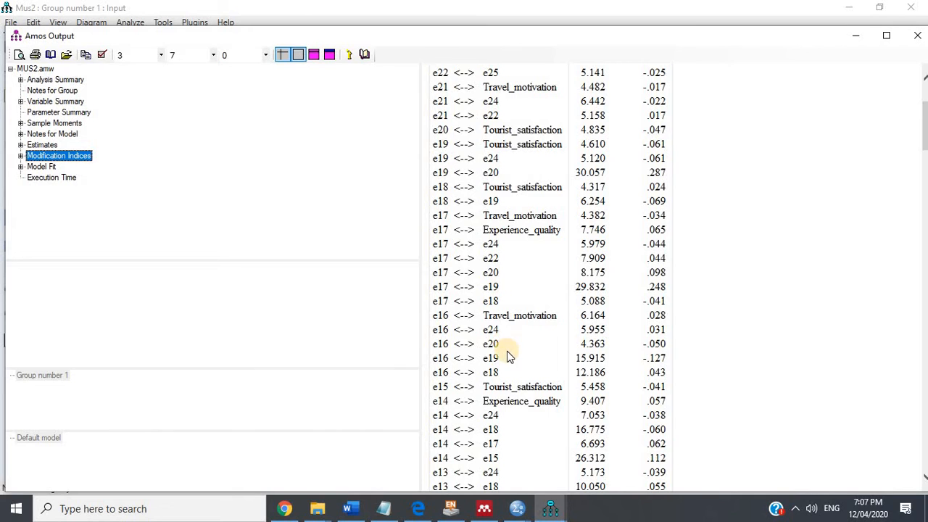
pyautogui.scroll(-3, 507, 350)
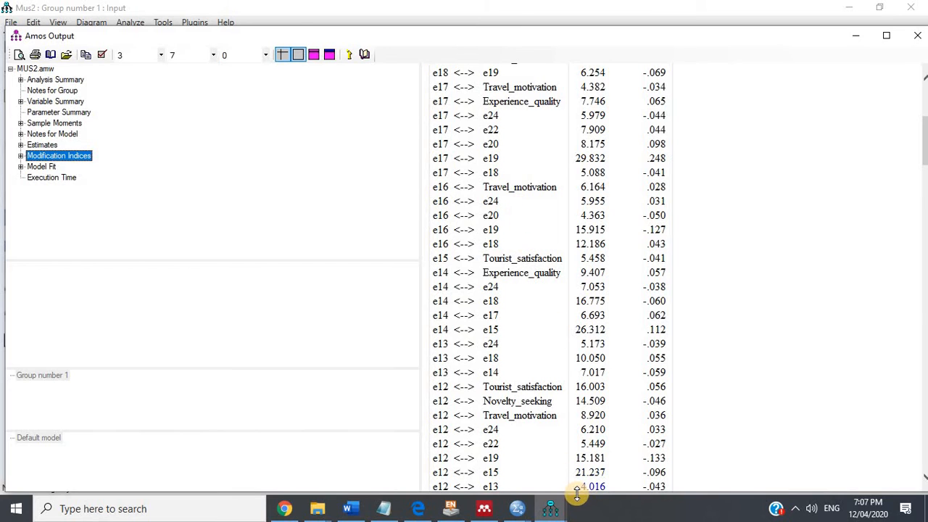
pyautogui.scroll(2, 476, 156)
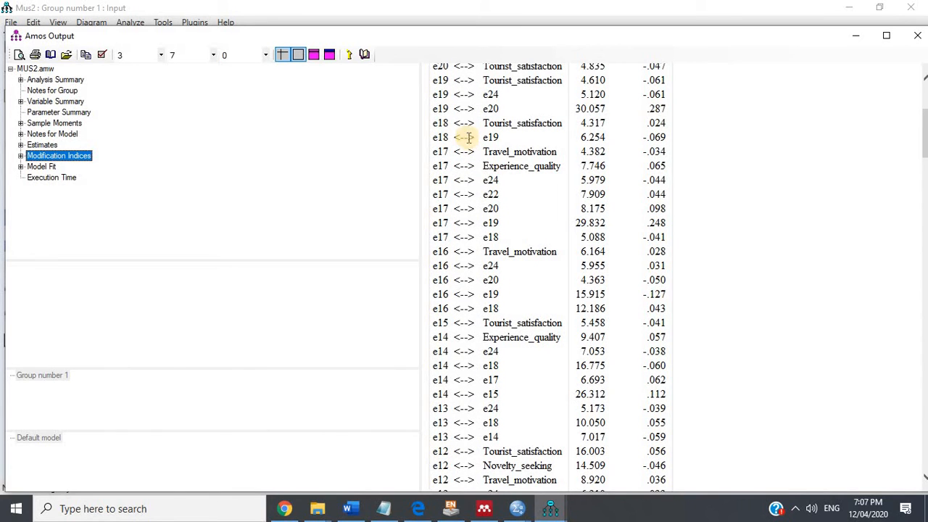
# Delete indicator RI4 and its error term e19 from Revisit intention in the path diagram, and recalculate the estimates.
pyautogui.click(552, 508)
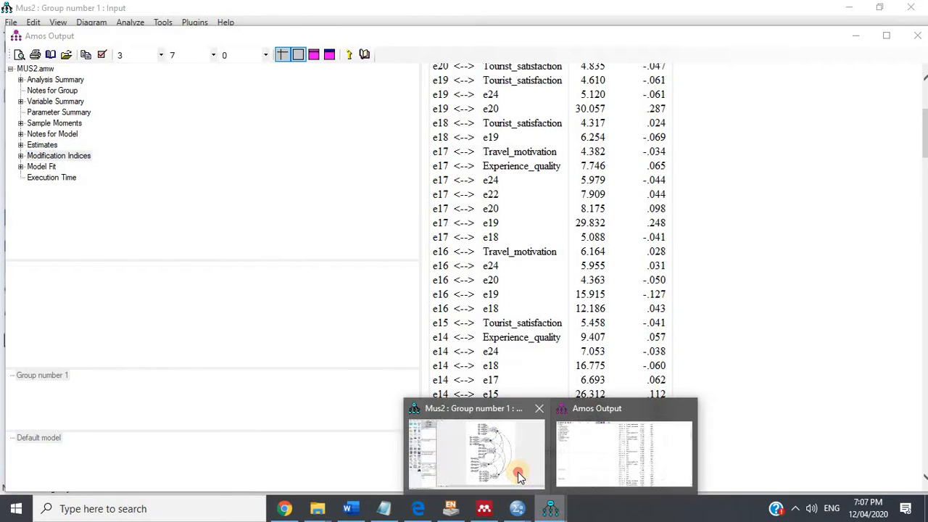
pyautogui.click(518, 475)
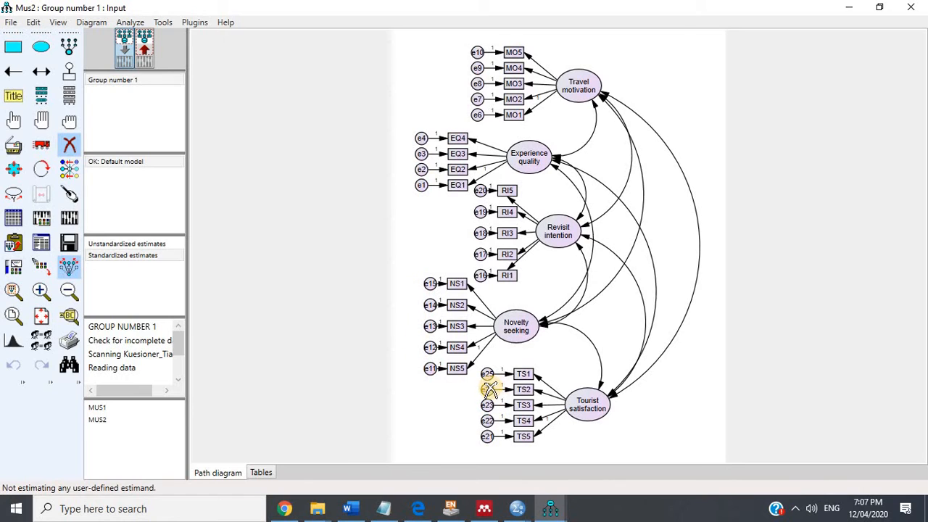
pyautogui.click(504, 213)
pyautogui.click(481, 211)
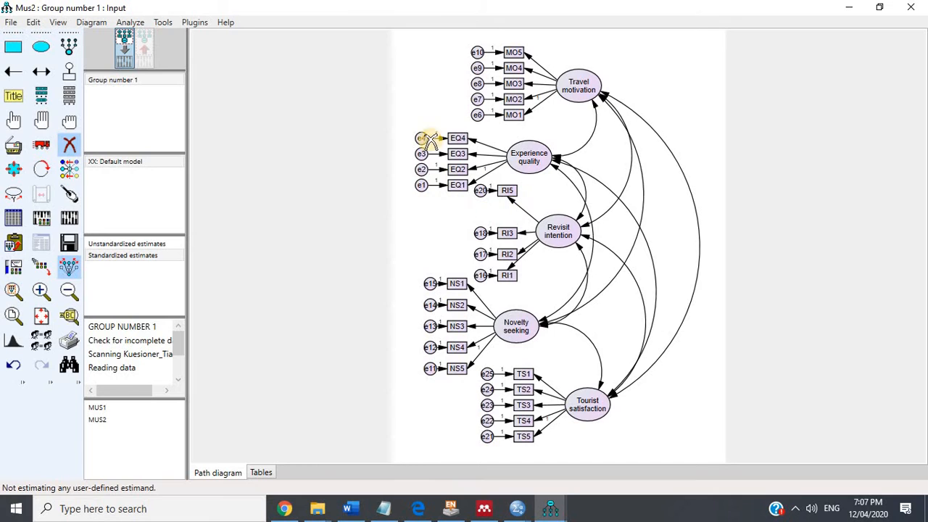
pyautogui.click(68, 218)
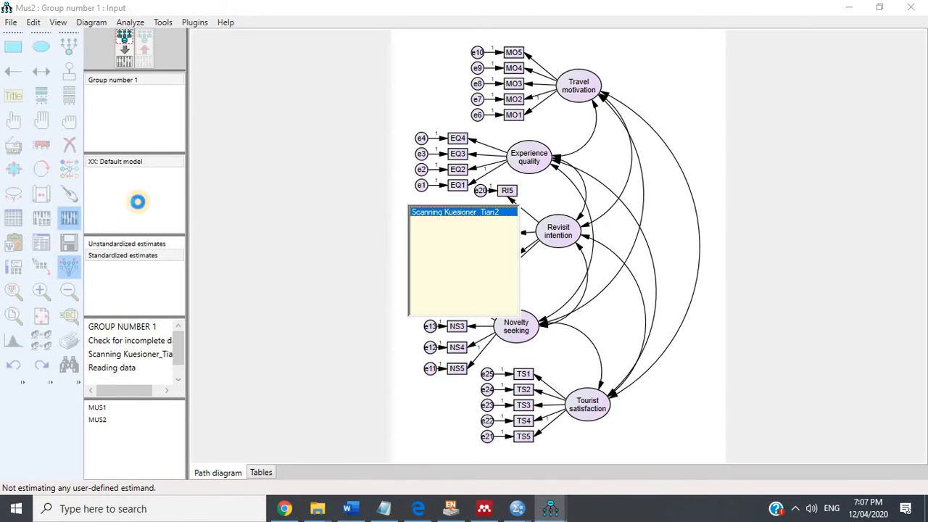
# Open the text output of the model without RI4 and examine the model fit summary and the covariance modification indices.
pyautogui.click(50, 248)
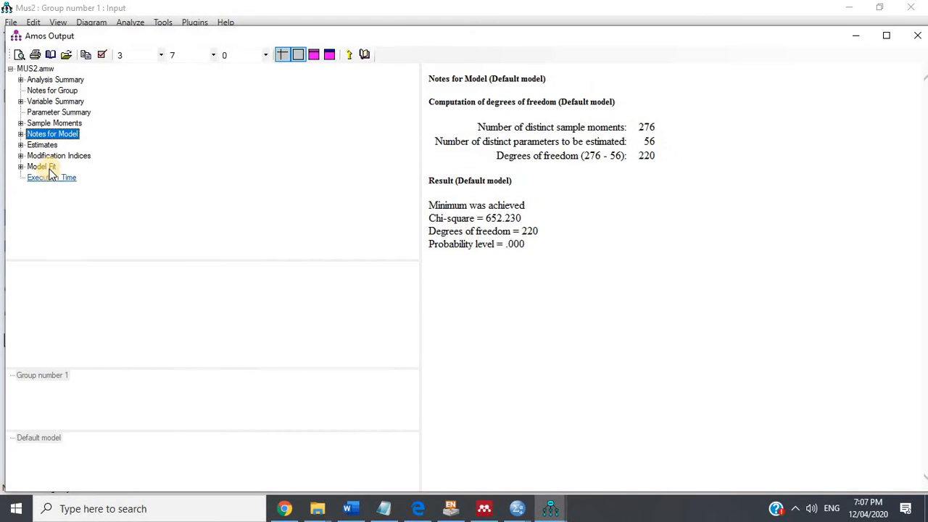
pyautogui.click(42, 167)
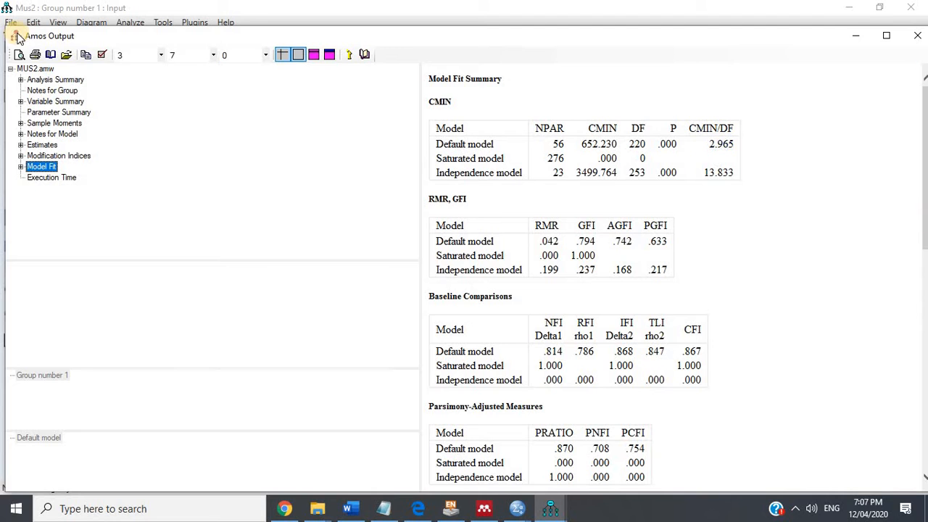
pyautogui.click(54, 156)
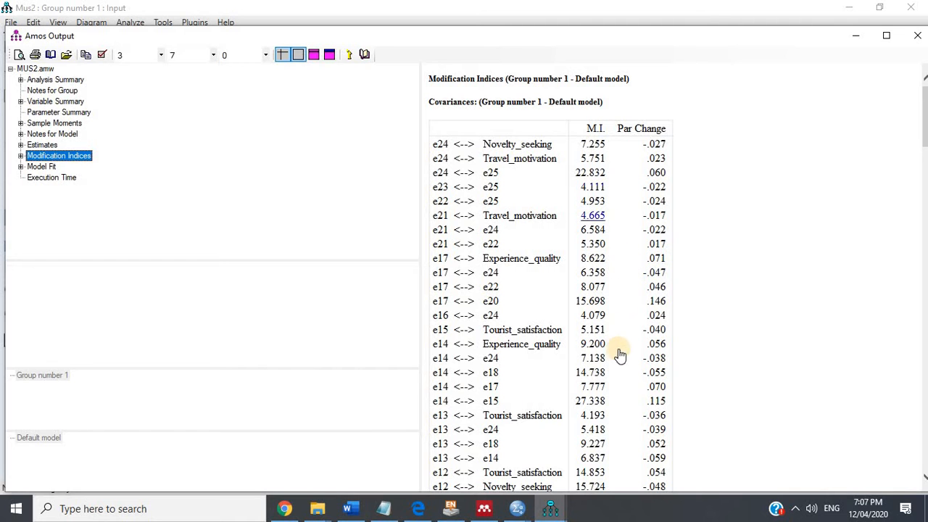
pyautogui.scroll(-8, 592, 403)
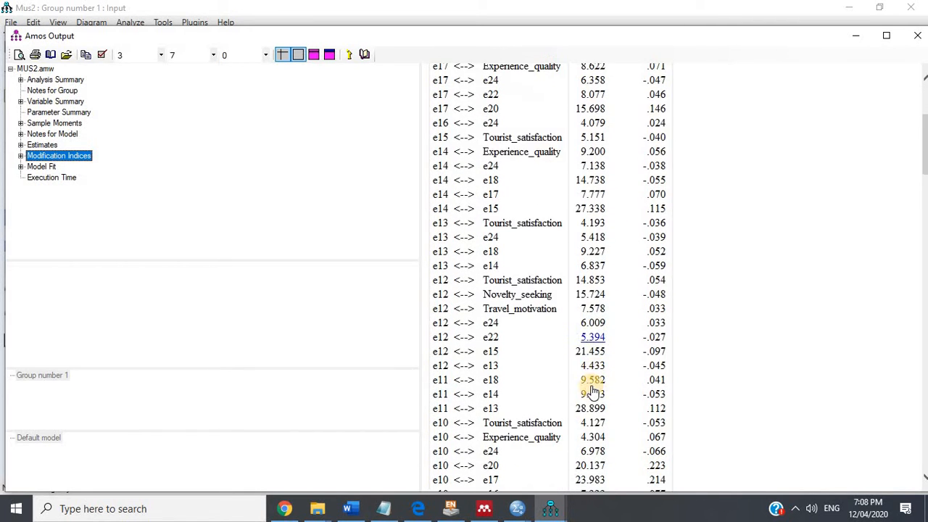
pyautogui.scroll(-5, 582, 297)
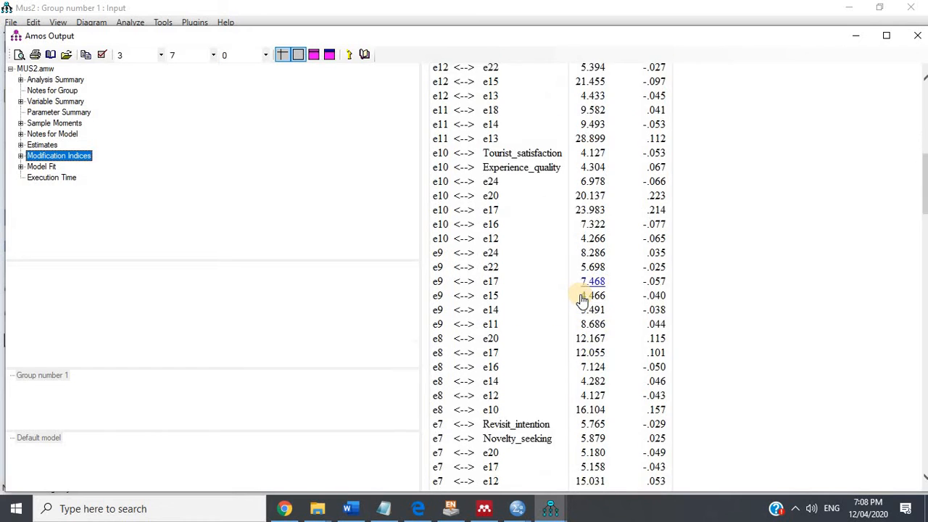
pyautogui.scroll(-6, 582, 300)
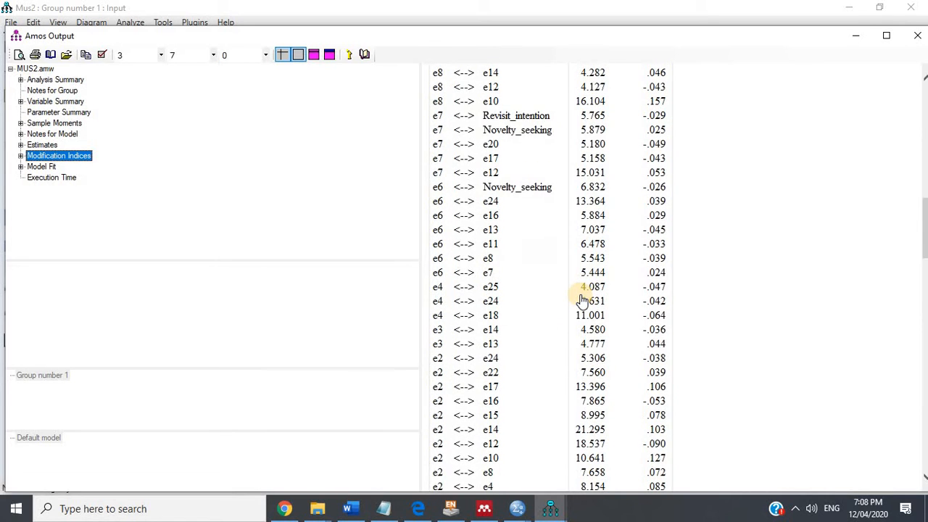
pyautogui.scroll(-3, 582, 301)
pyautogui.scroll(12, 582, 301)
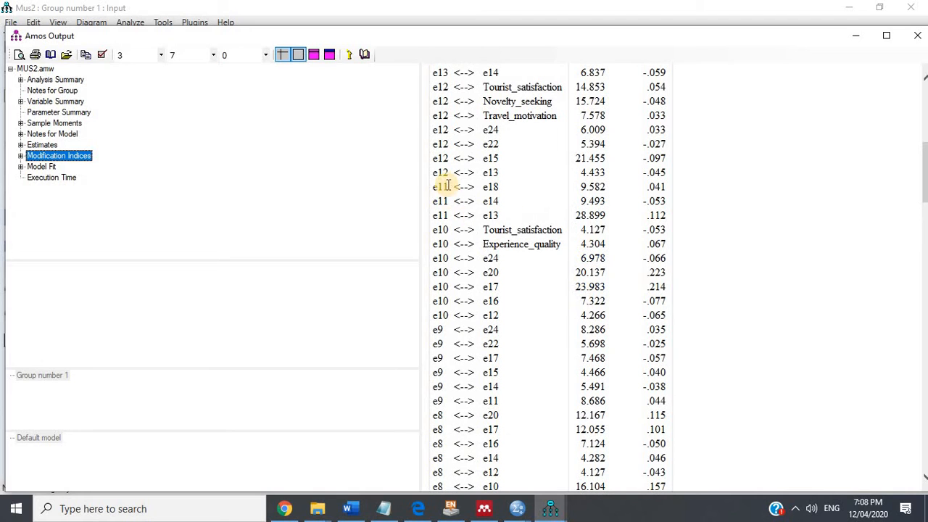
pyautogui.scroll(2, 506, 221)
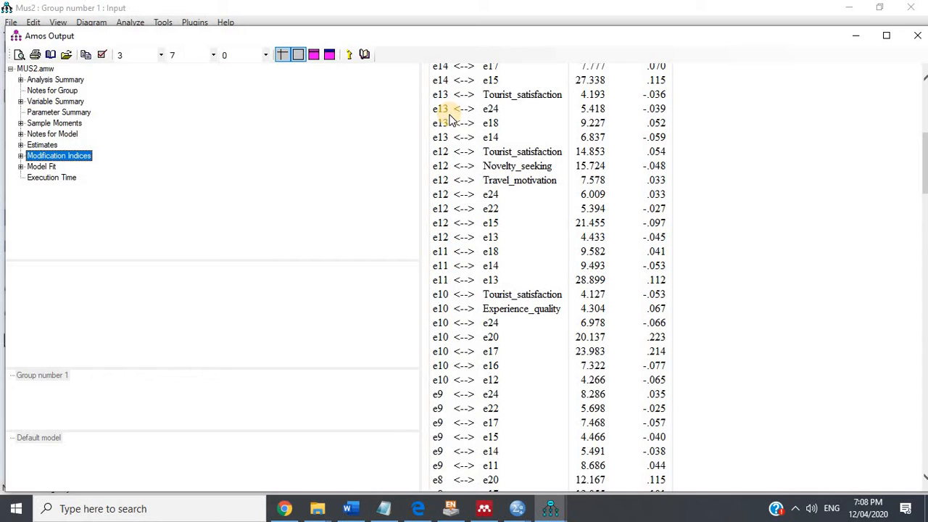
# Delete indicator NS3 and its error term e13 from Novelty seeking in the path diagram, and recalculate the estimates.
pyautogui.click(557, 508)
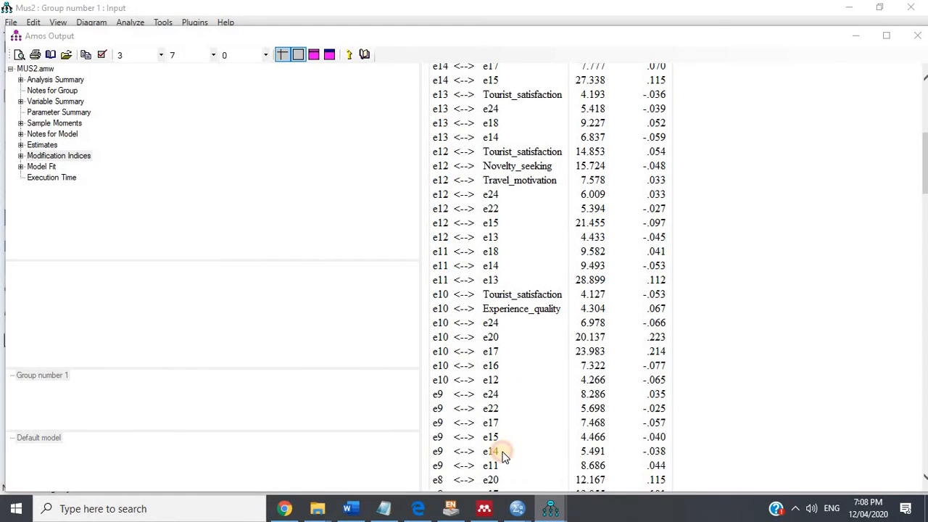
pyautogui.click(498, 456)
pyautogui.click(69, 144)
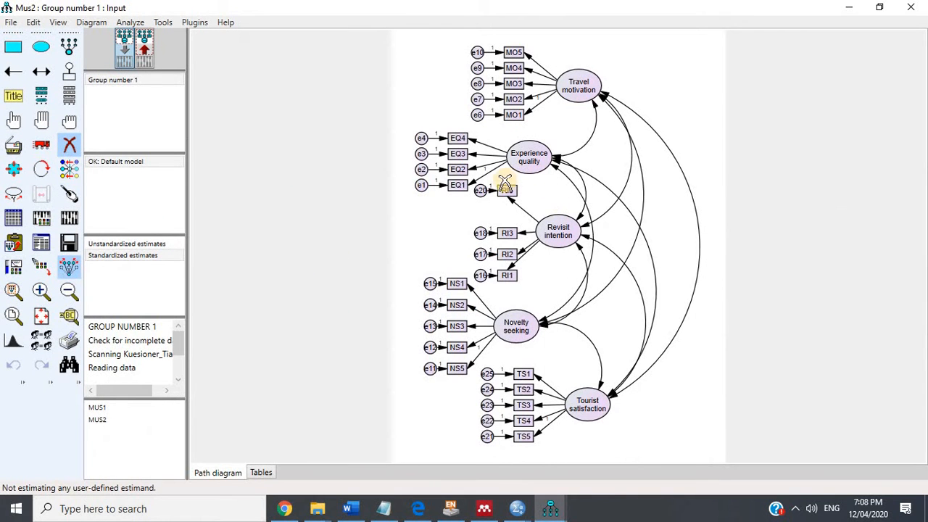
pyautogui.click(457, 326)
pyautogui.click(429, 326)
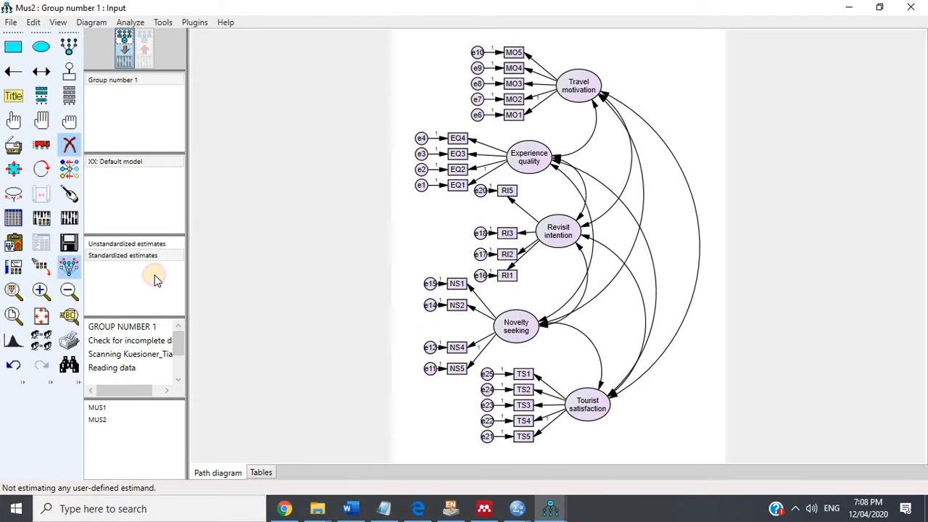
pyautogui.click(69, 218)
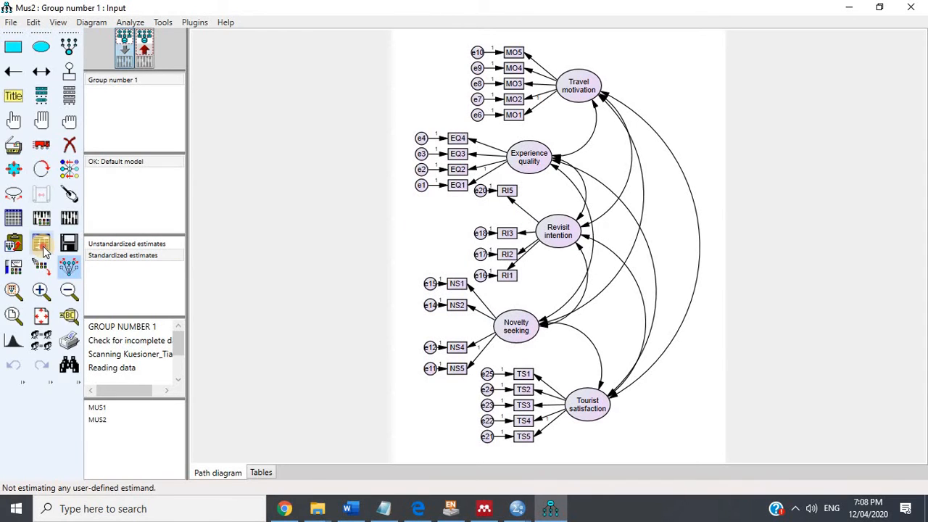
# Open the text output of the model without NS3 and examine the fit summary and the covariance modification indices.
pyautogui.click(42, 246)
pyautogui.click(44, 167)
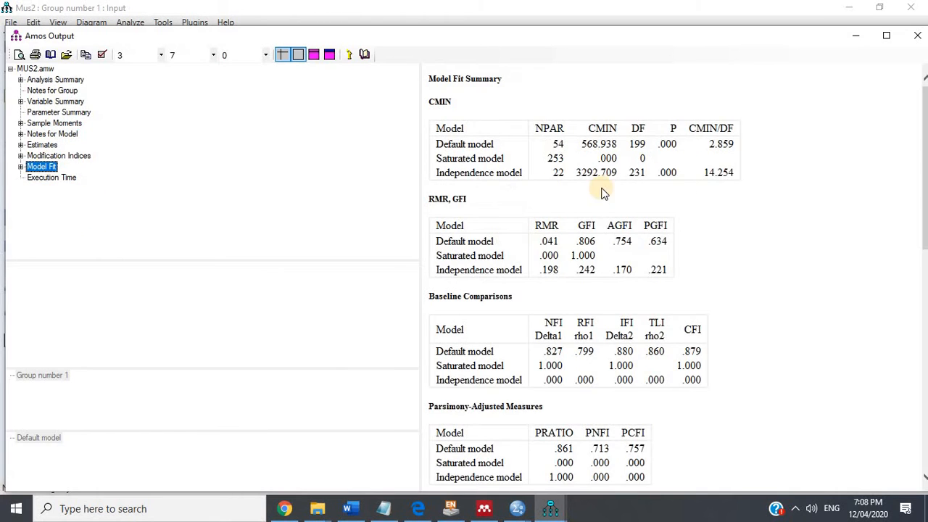
pyautogui.click(85, 156)
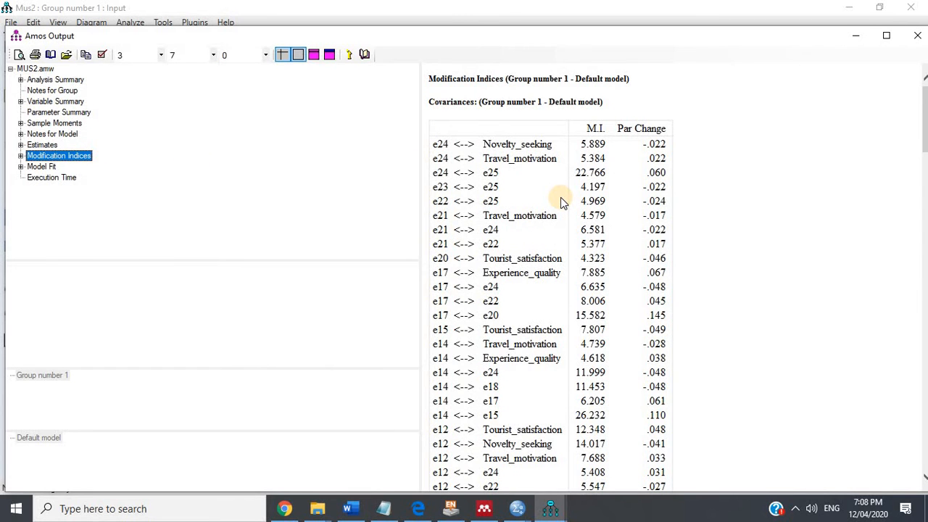
pyautogui.scroll(-3, 560, 201)
pyautogui.scroll(-6, 567, 293)
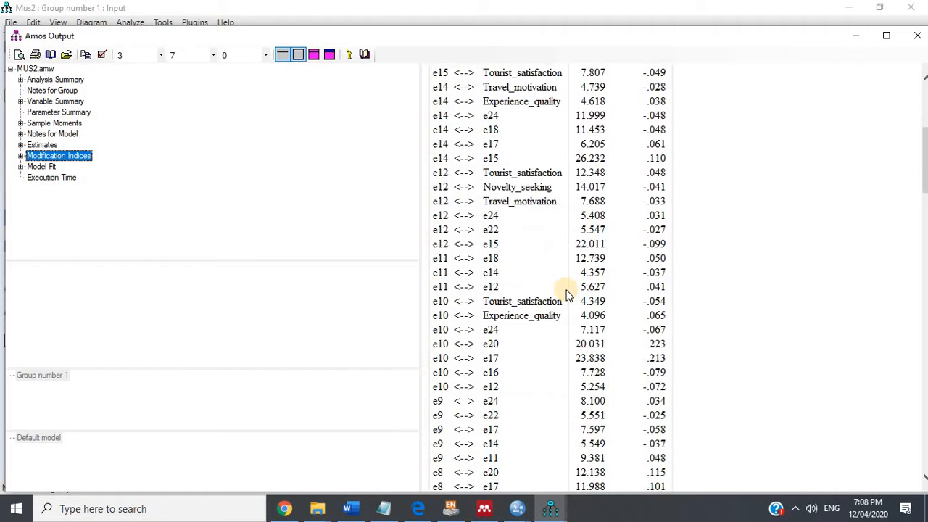
pyautogui.scroll(6, 567, 294)
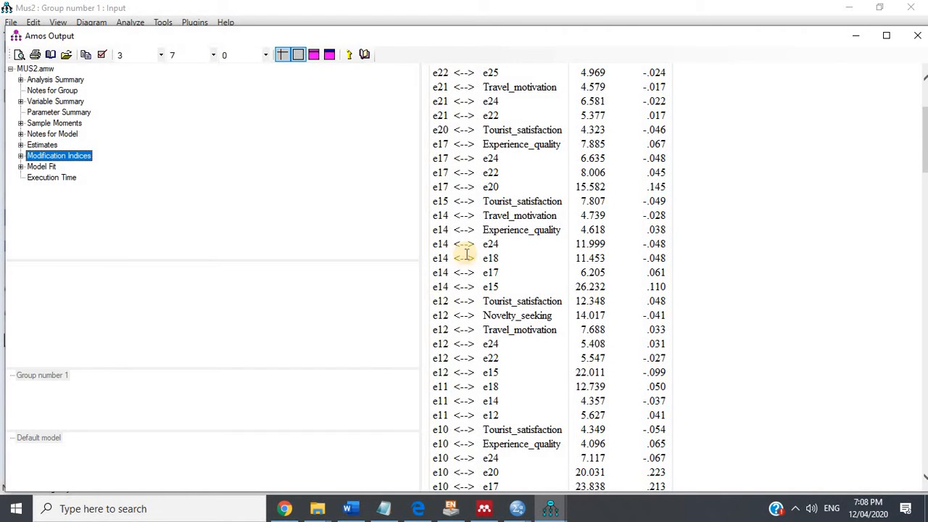
# Delete indicator NS2 and its error term e14 from Novelty seeking in the path diagram, and recalculate the estimates.
pyautogui.click(551, 515)
pyautogui.click(480, 457)
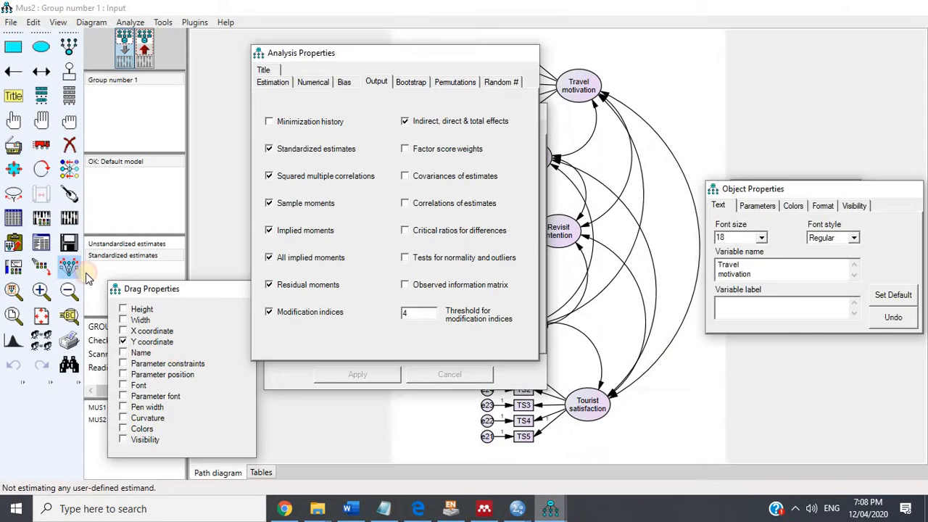
pyautogui.click(70, 148)
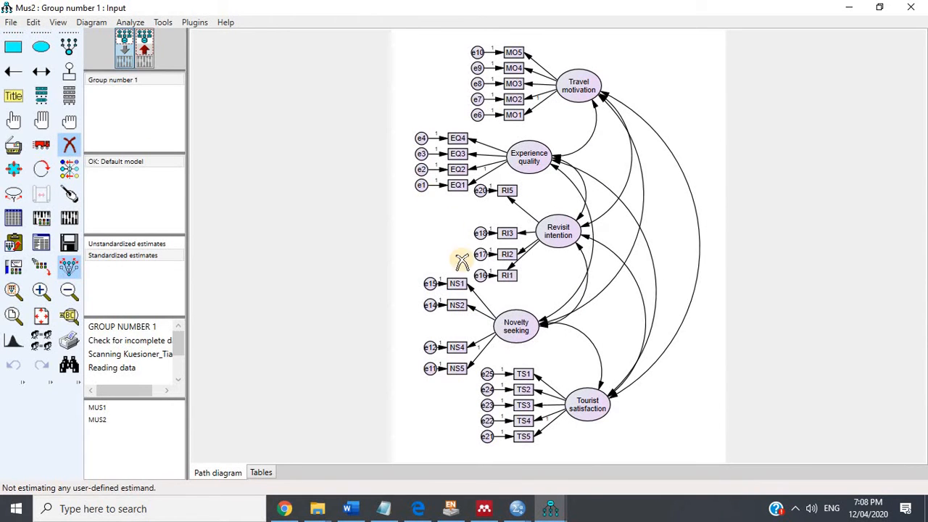
pyautogui.click(433, 306)
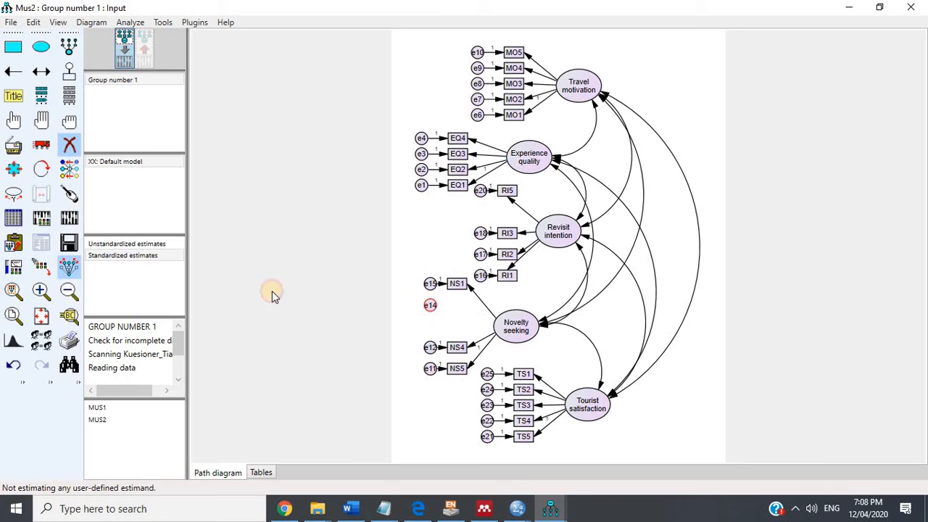
pyautogui.click(69, 217)
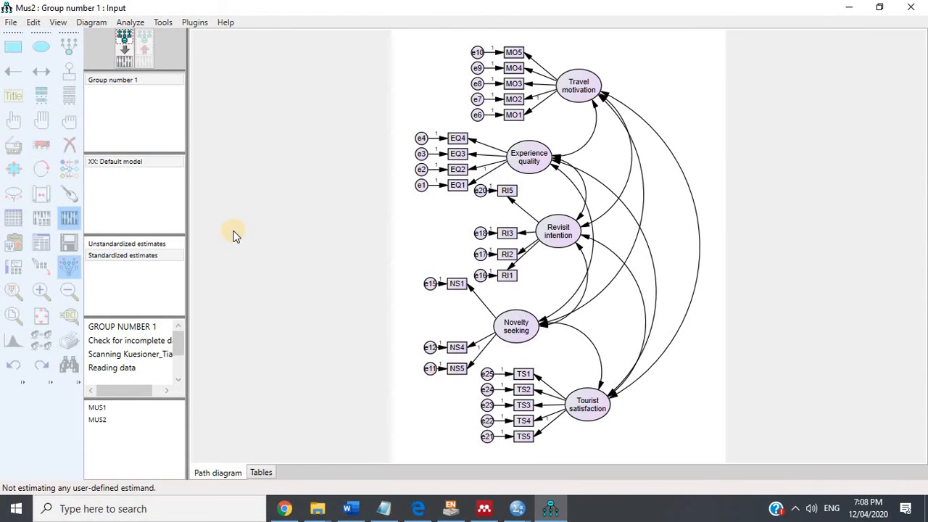
# Open the text output of the model without NS2 and examine the model fit and the covariance modification indices for large error covariances.
pyautogui.click(42, 244)
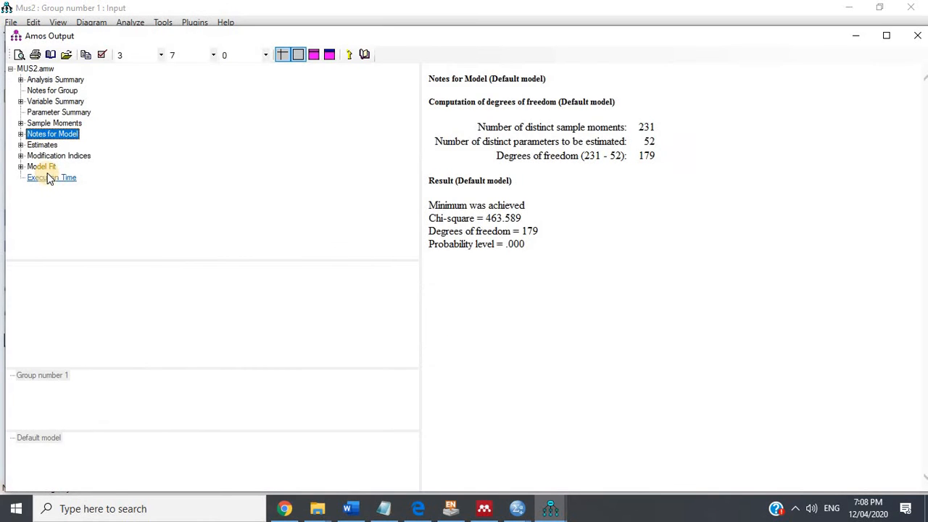
pyautogui.click(45, 168)
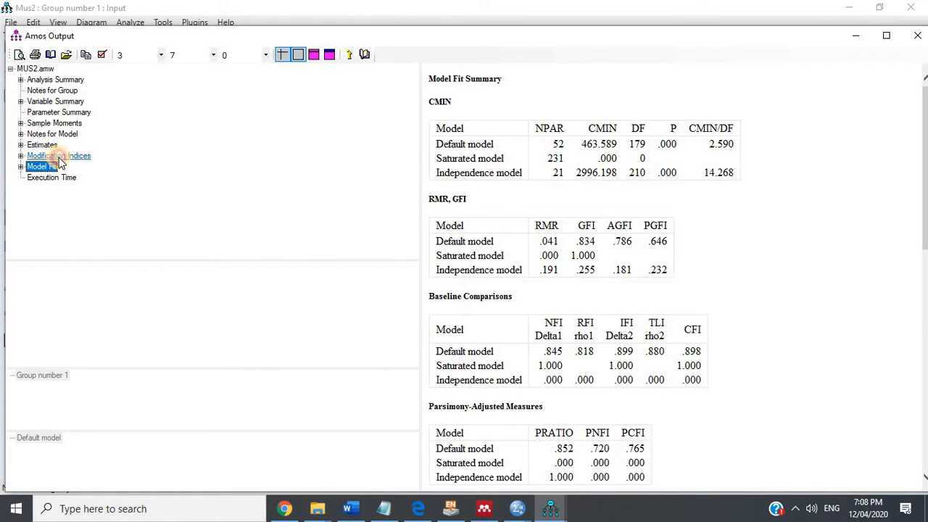
pyautogui.click(60, 156)
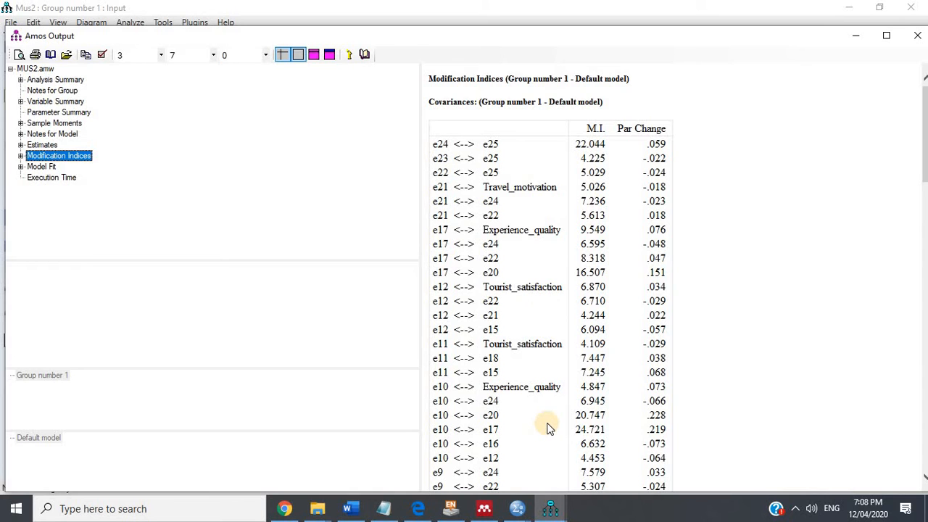
pyautogui.scroll(-6, 547, 427)
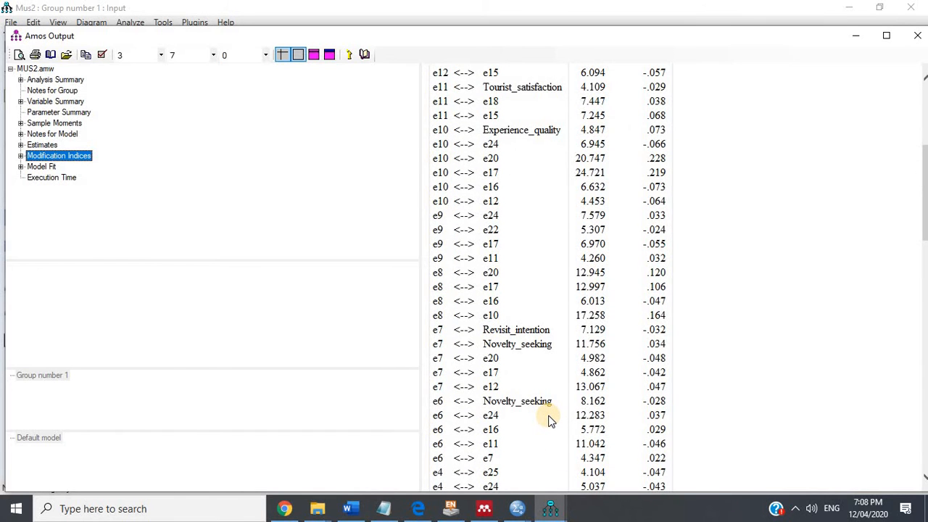
pyautogui.scroll(-9, 549, 413)
pyautogui.scroll(15, 550, 406)
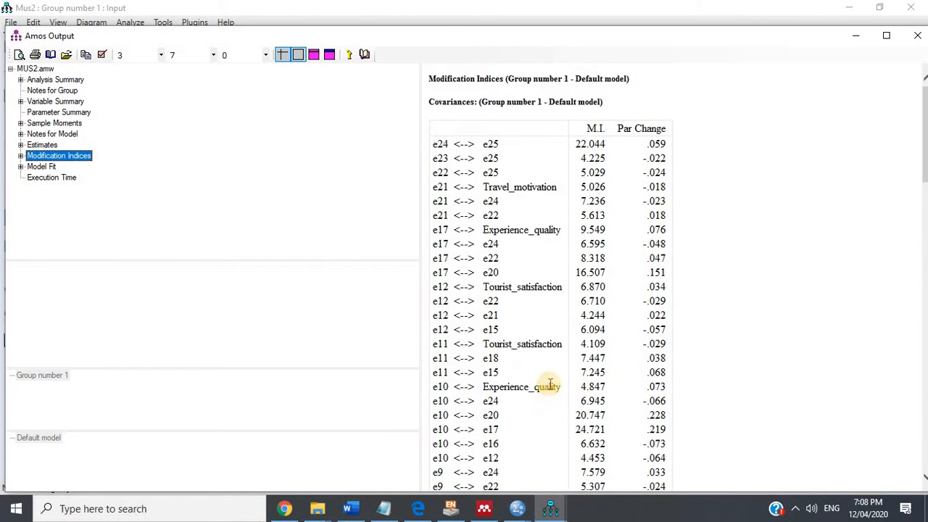
pyautogui.scroll(-3, 548, 399)
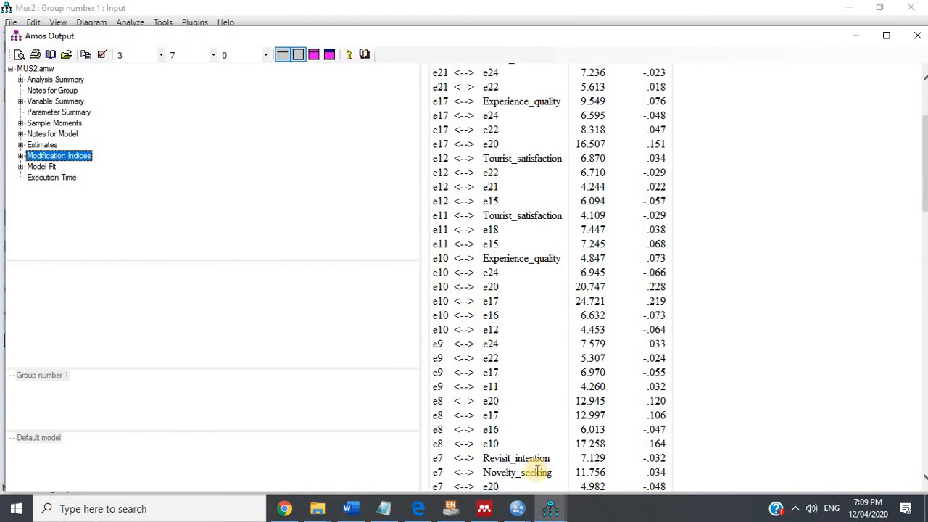
# Delete indicator MO5 and its error term e10 from Travel motivation in the path diagram, and recalculate the estimates.
pyautogui.click(550, 507)
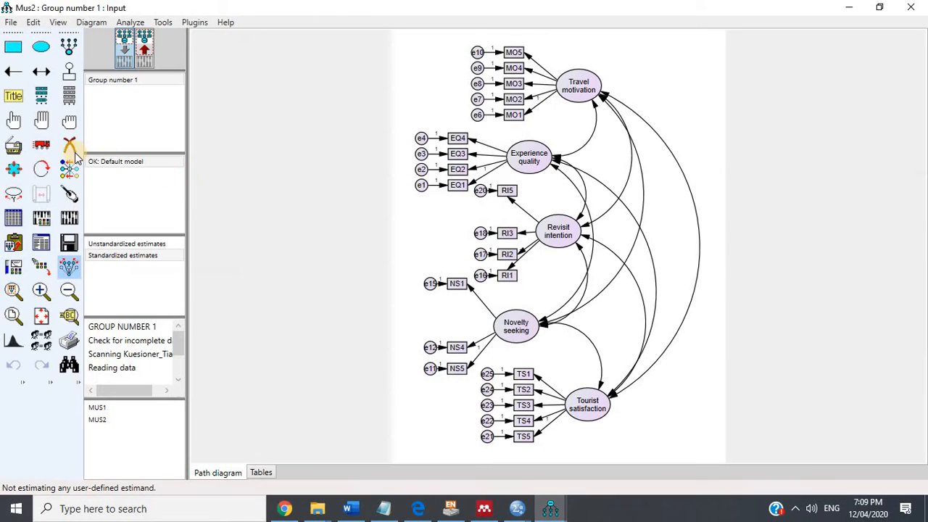
pyautogui.click(71, 149)
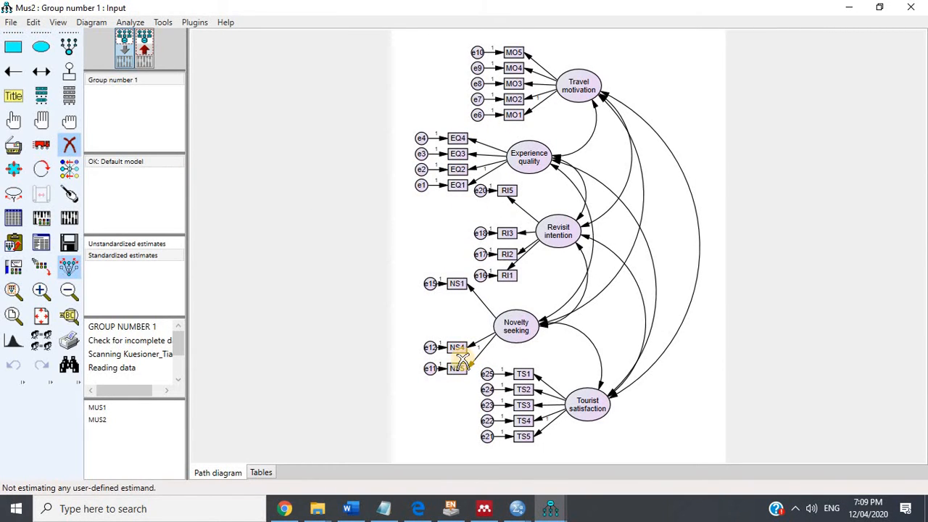
pyautogui.click(515, 52)
pyautogui.click(477, 52)
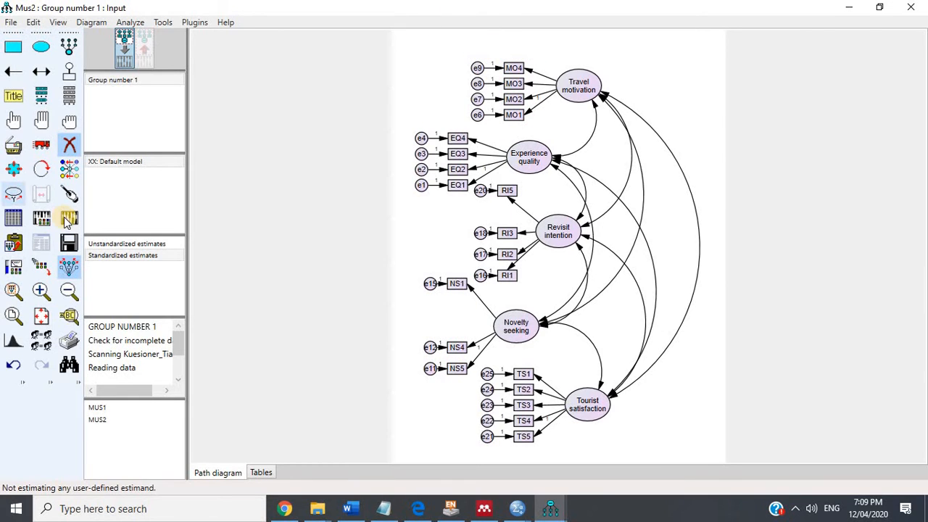
pyautogui.click(69, 216)
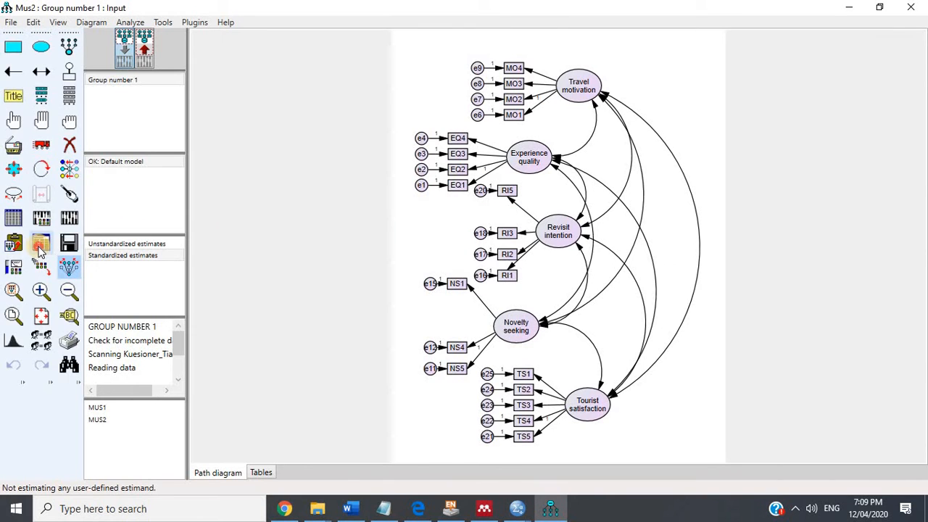
# Open the text output of the model without MO5 and examine the fit summary and the full list of covariance modification indices.
pyautogui.click(61, 226)
pyautogui.click(41, 167)
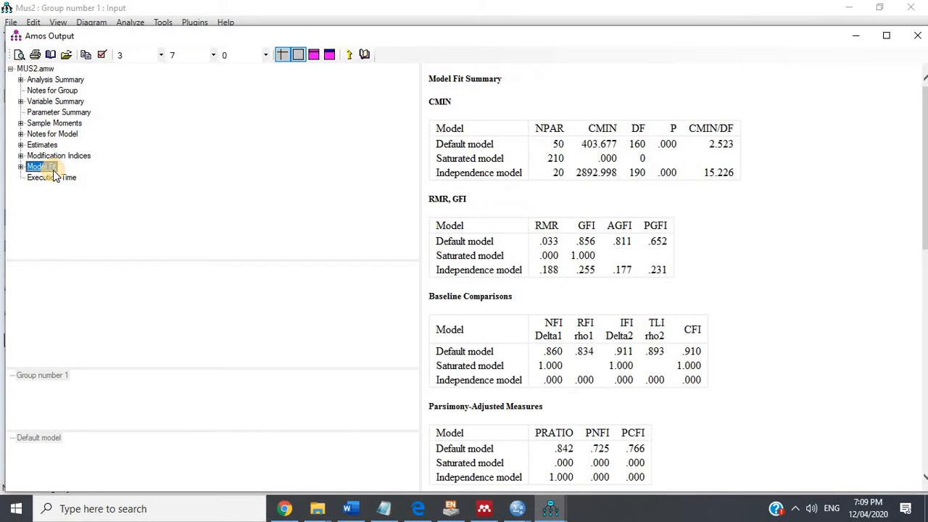
pyautogui.click(62, 157)
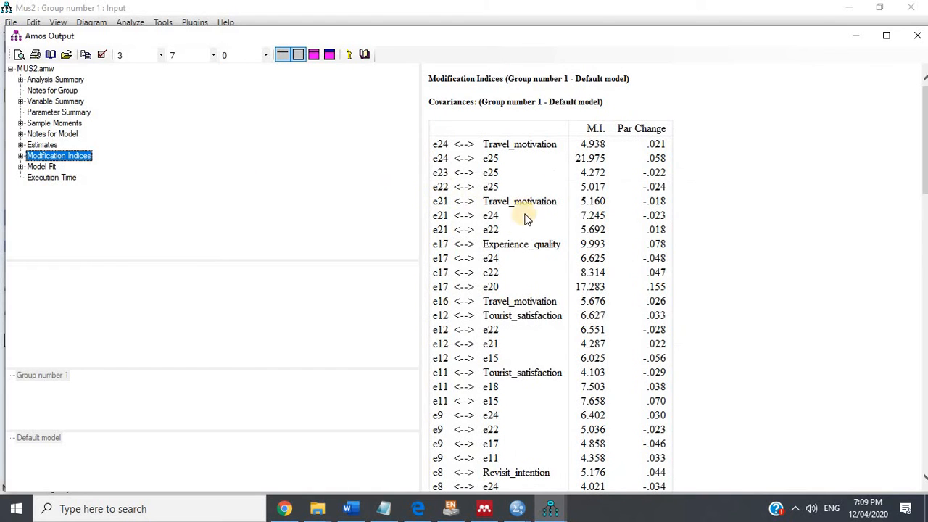
pyautogui.scroll(-5, 563, 247)
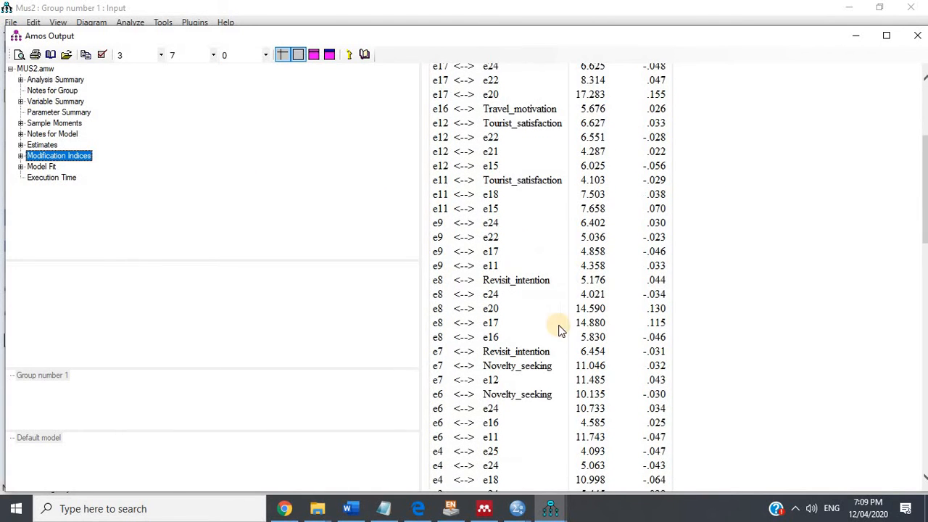
pyautogui.scroll(-3, 553, 393)
pyautogui.scroll(-2, 551, 393)
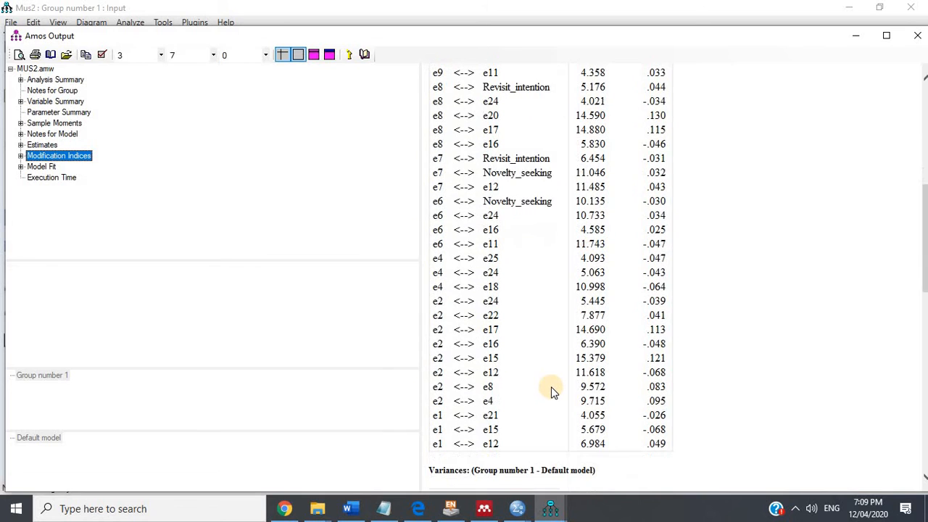
pyautogui.scroll(10, 551, 392)
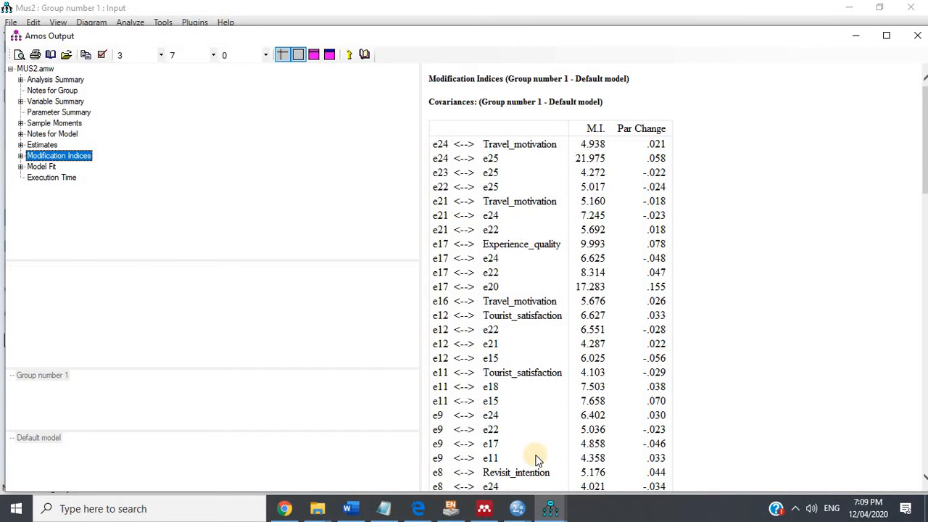
# Delete indicator TS2 and its error term e24 from Tourist satisfaction in the path diagram, and recalculate the estimates.
pyautogui.click(550, 508)
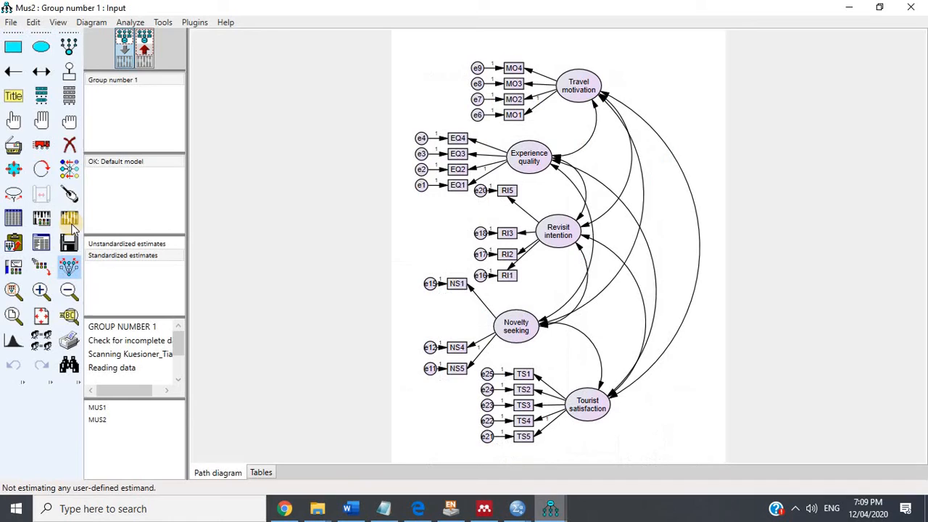
pyautogui.click(69, 145)
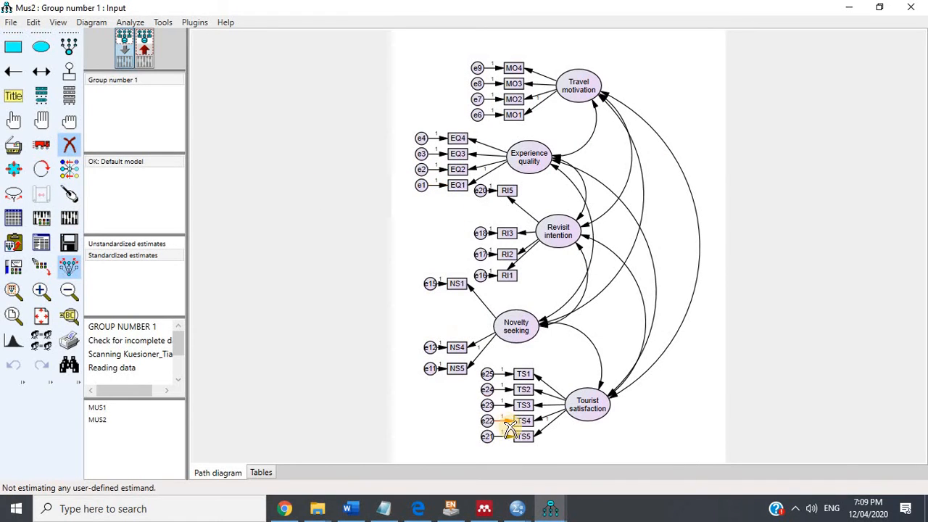
pyautogui.click(487, 384)
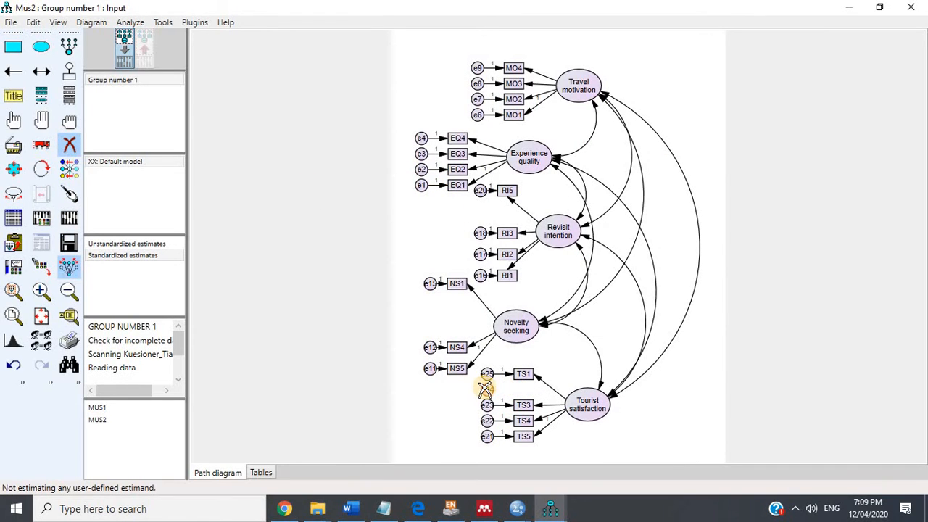
pyautogui.click(69, 217)
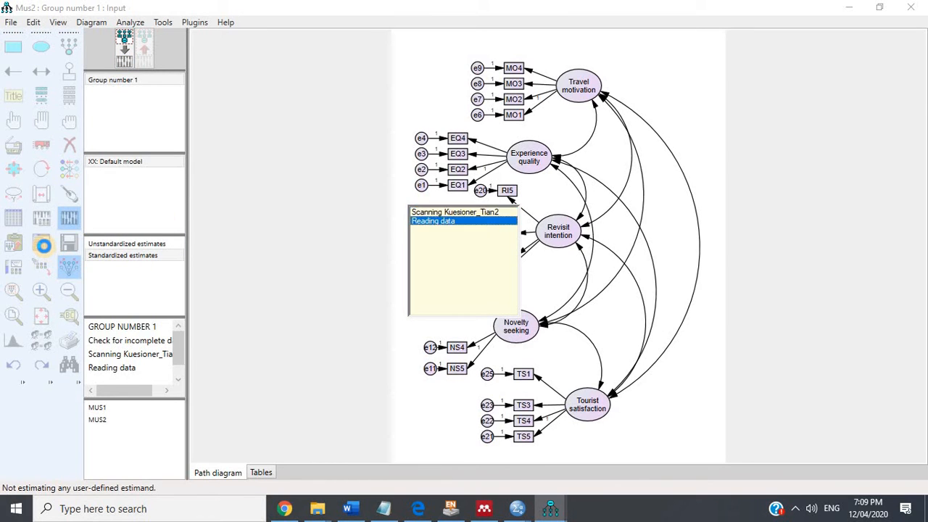
# Examine the fit summary and covariance modification indices of the model without TS2 in the text output, and return to the path diagram.
pyautogui.click(42, 242)
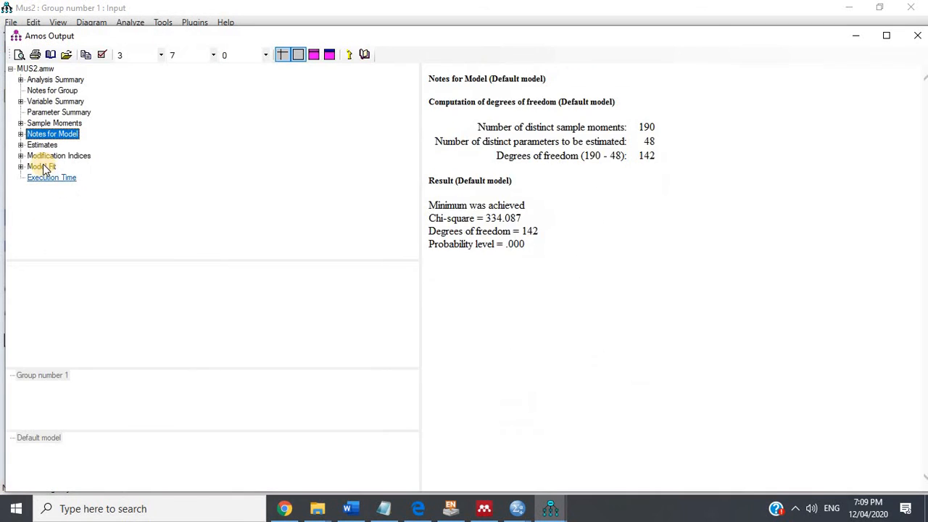
pyautogui.click(42, 167)
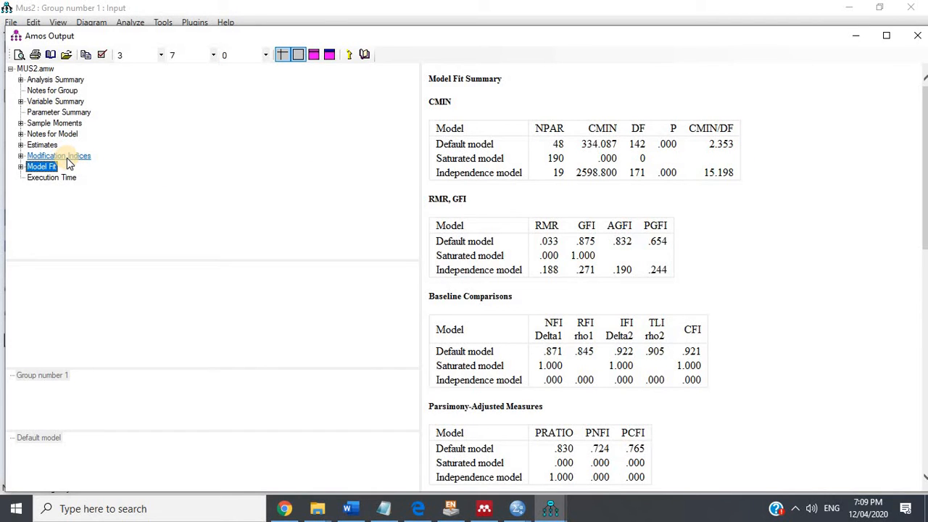
pyautogui.click(61, 178)
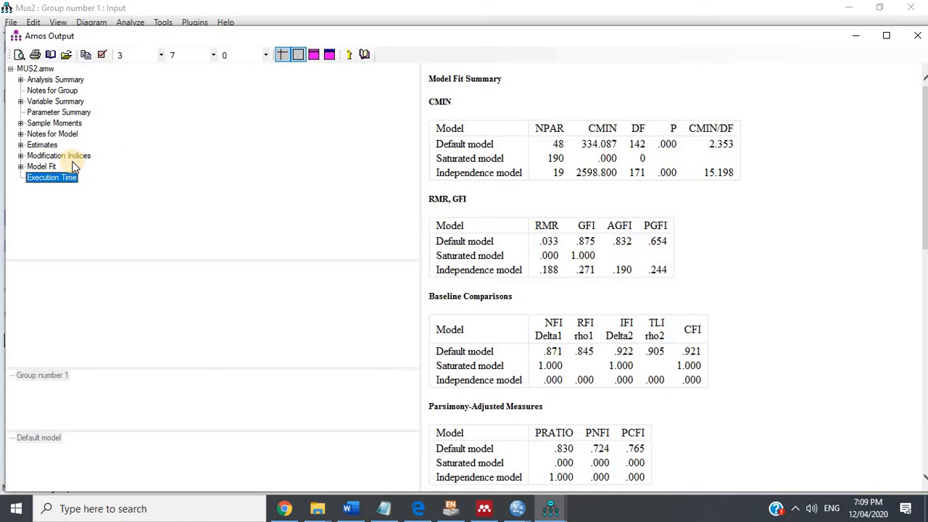
pyautogui.click(75, 156)
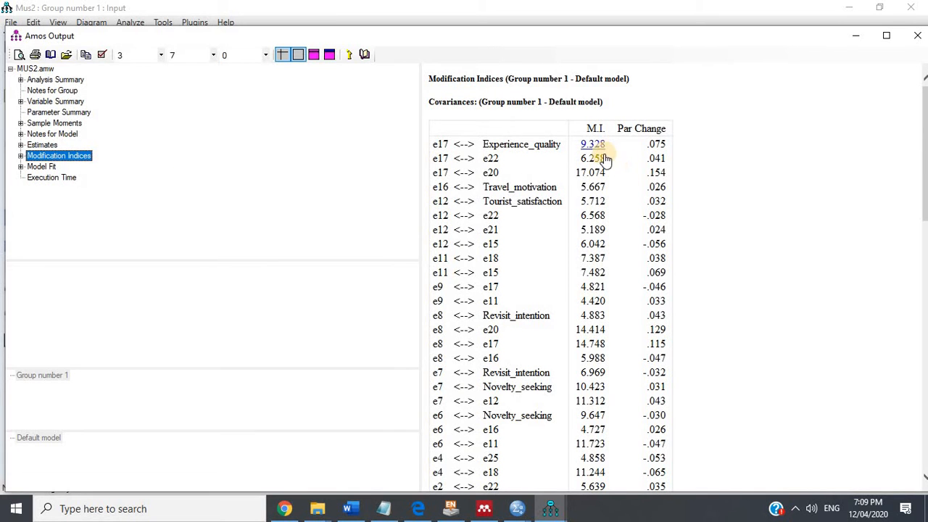
pyautogui.scroll(-2, 568, 242)
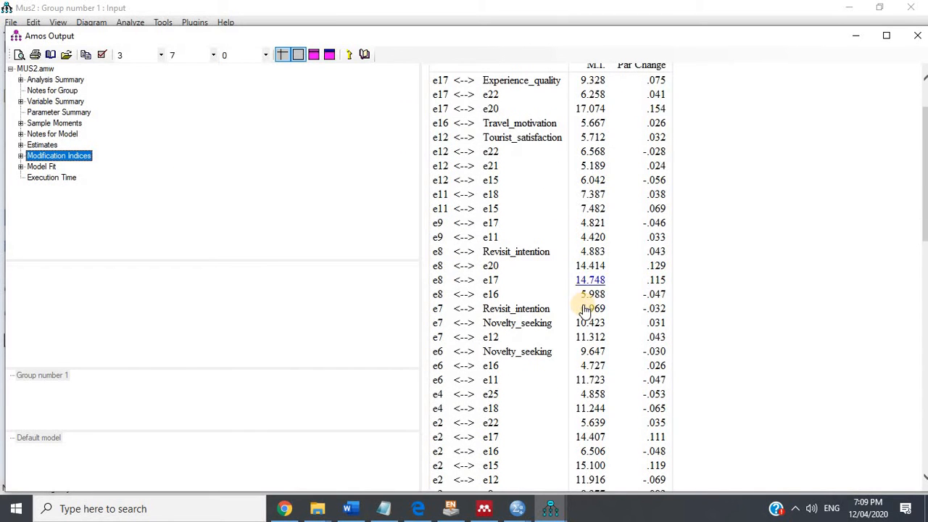
pyautogui.scroll(-4, 572, 319)
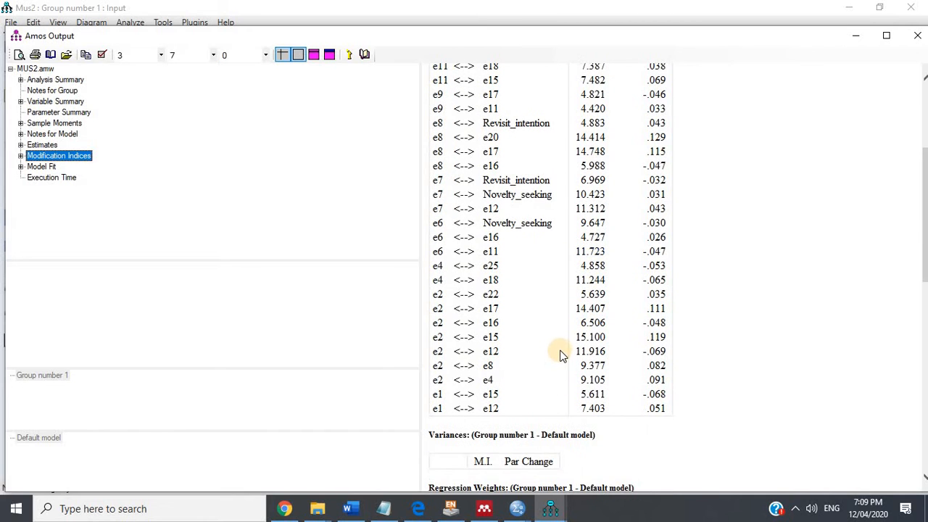
pyautogui.scroll(6, 560, 346)
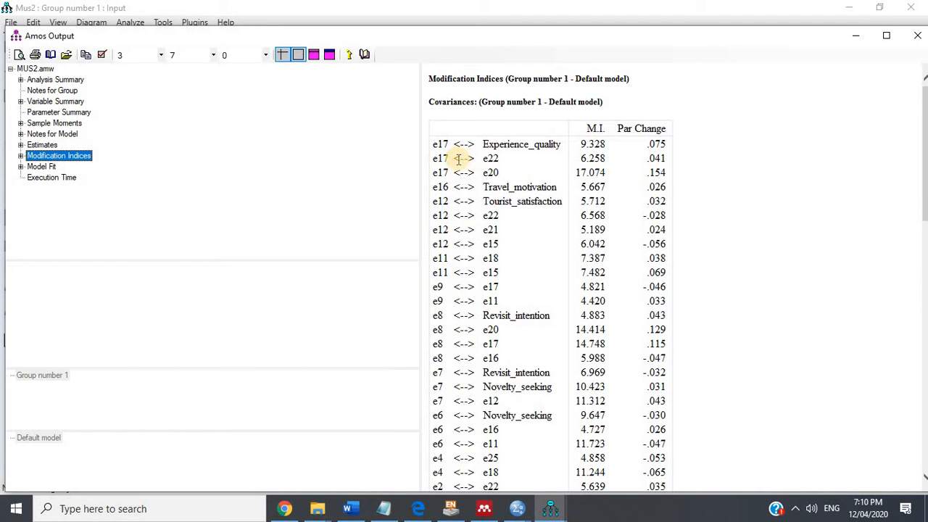
pyautogui.click(548, 509)
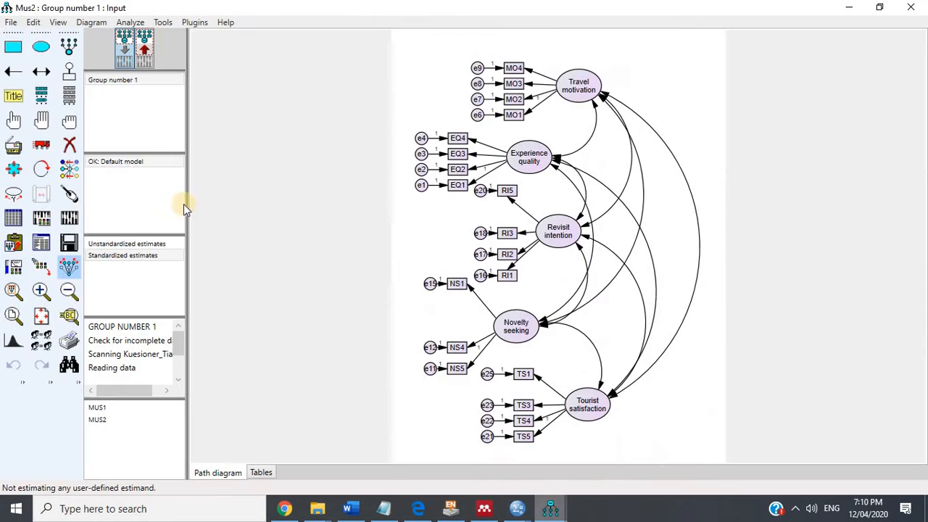
# Delete indicator RI2 and its error term e17 from Revisit intention in the path diagram, and recalculate the estimates.
pyautogui.click(69, 145)
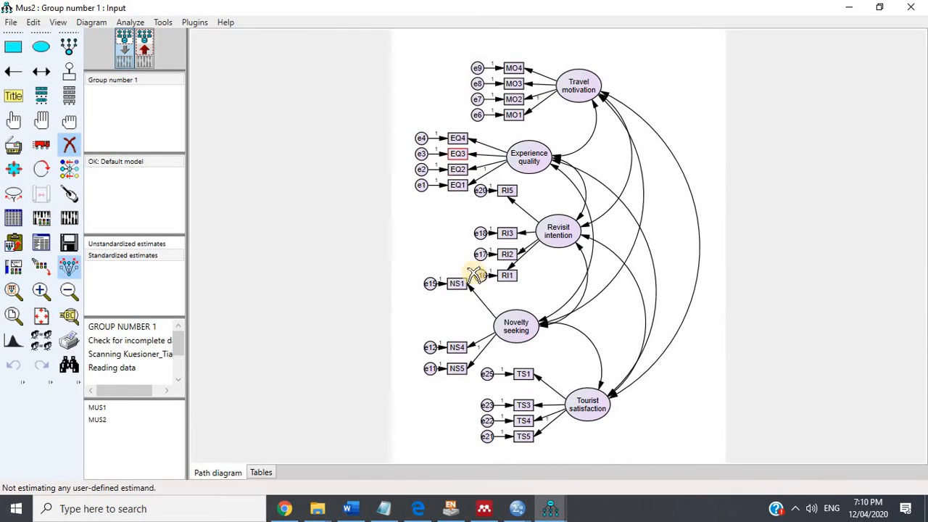
pyautogui.click(507, 256)
pyautogui.click(481, 254)
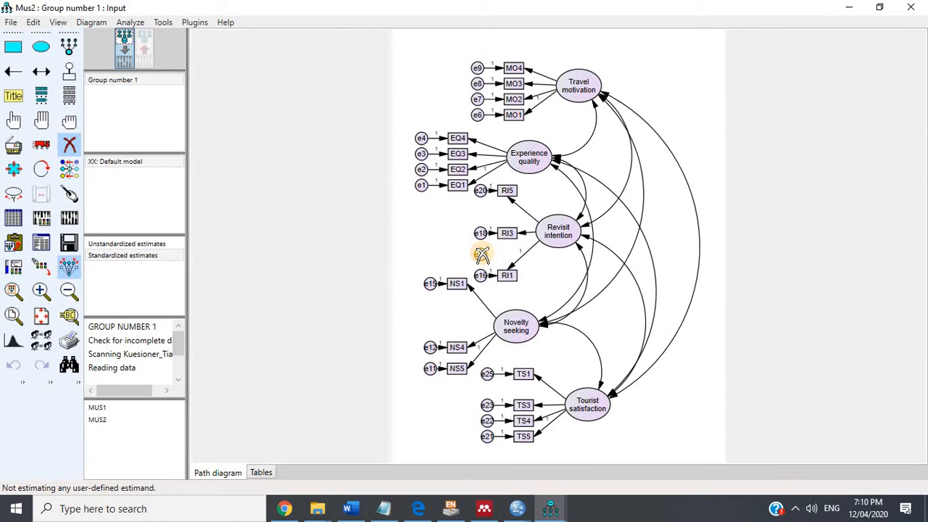
pyautogui.click(68, 217)
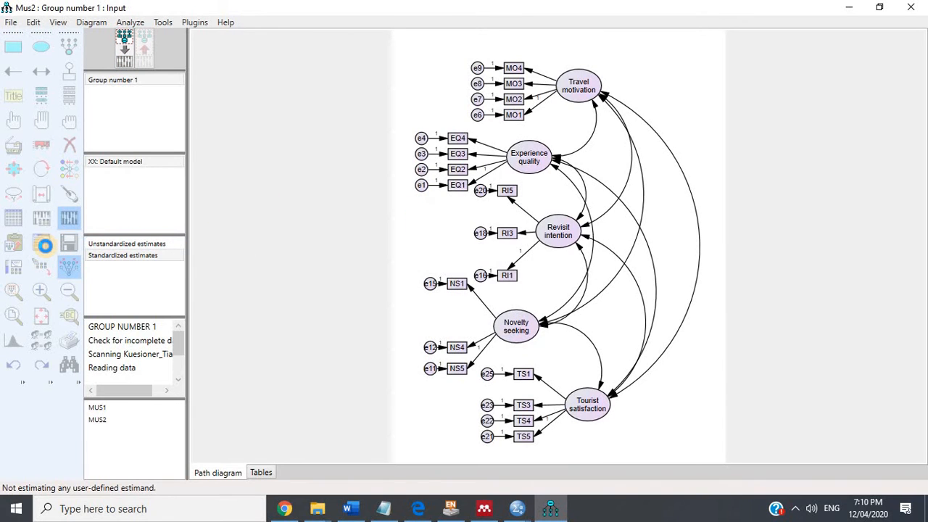
# Examine the fit summary and the full list of covariance modification indices of the model without RI2, and return to the path diagram.
pyautogui.click(45, 245)
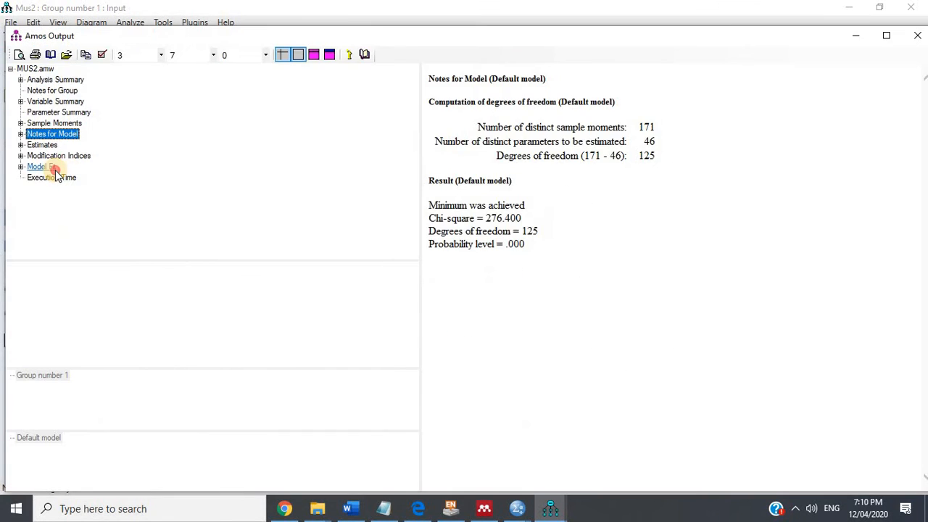
pyautogui.click(54, 170)
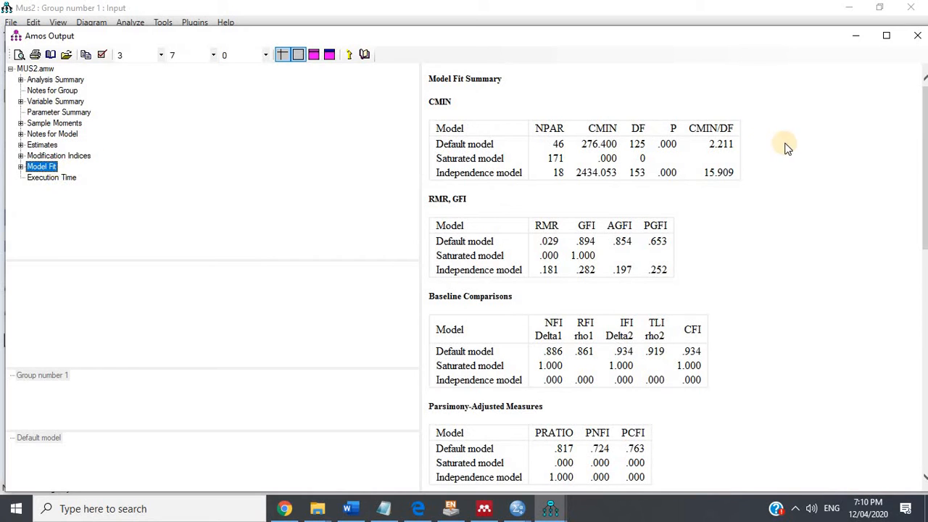
pyautogui.click(72, 156)
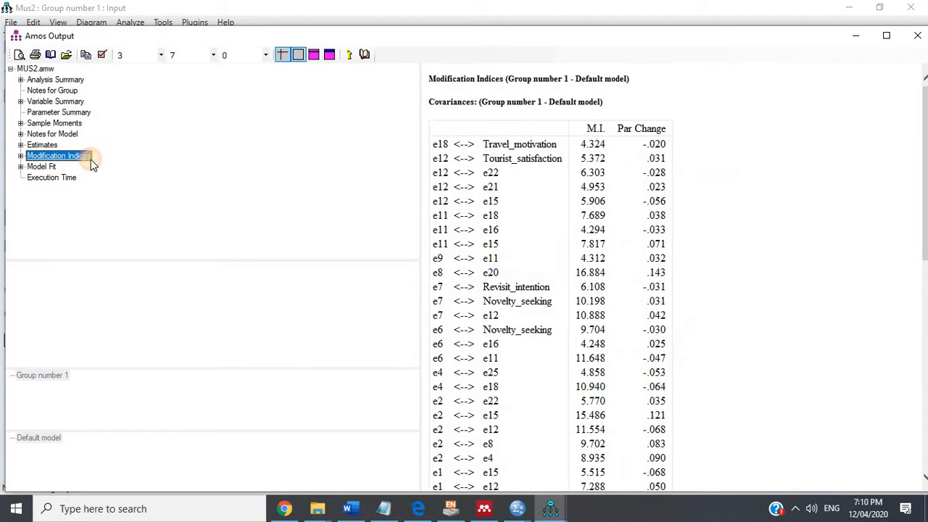
pyautogui.scroll(-3, 764, 292)
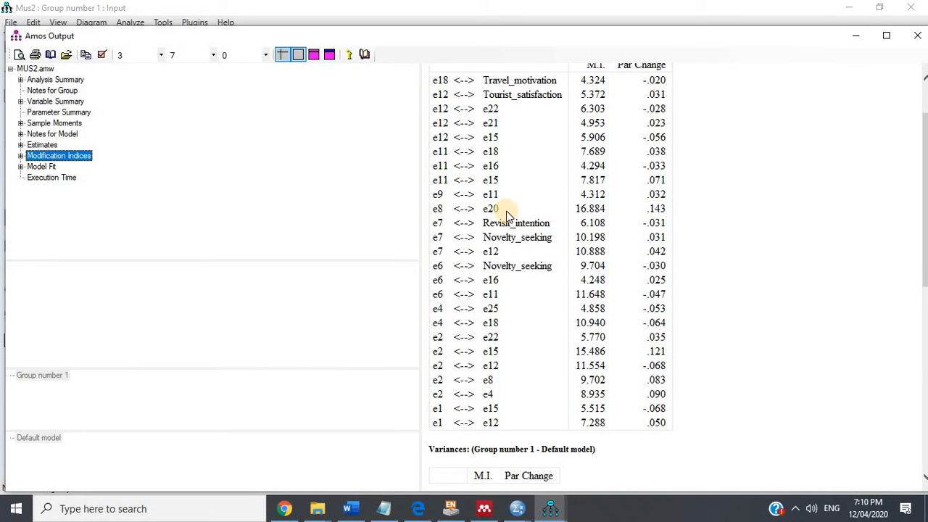
pyautogui.scroll(3, 507, 215)
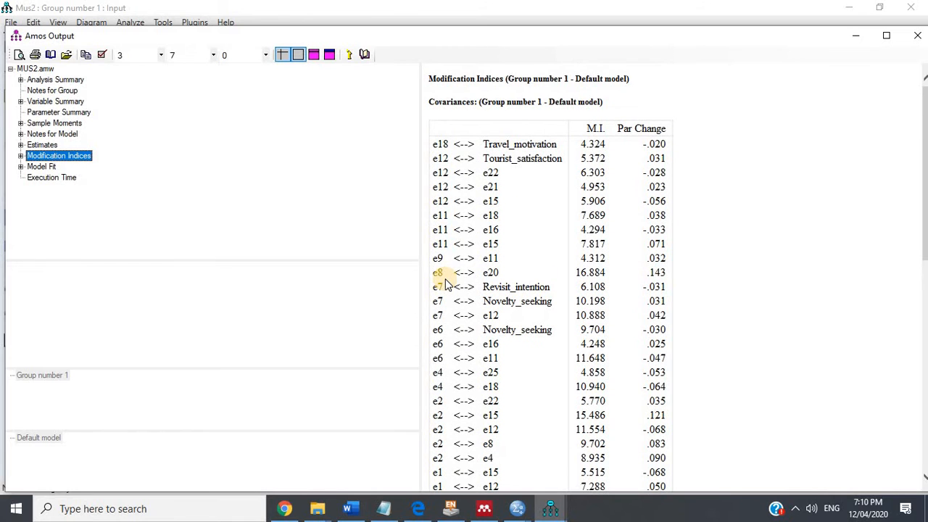
pyautogui.scroll(-3, 464, 337)
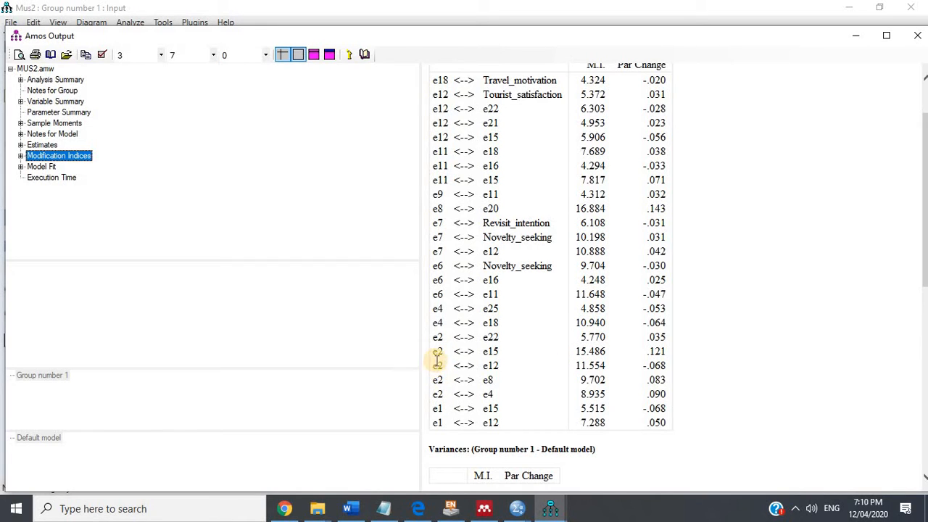
pyautogui.click(545, 506)
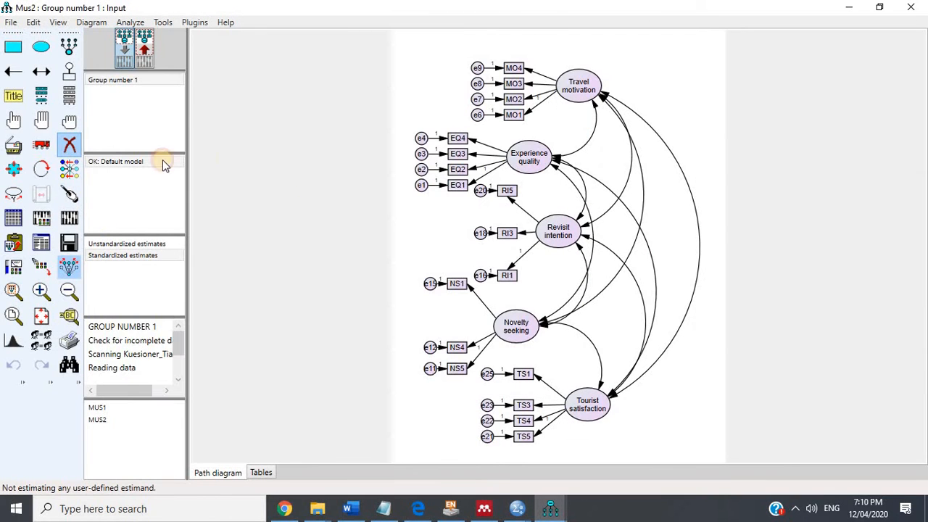
# Delete indicator EQ2 and its error term e2 from Experience quality in the path diagram, and recalculate the estimates.
pyautogui.click(457, 169)
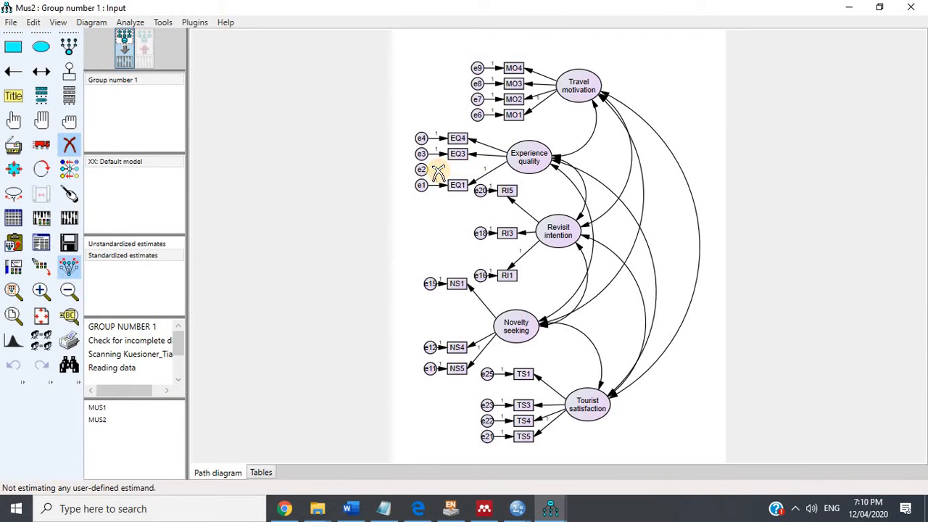
pyautogui.click(421, 169)
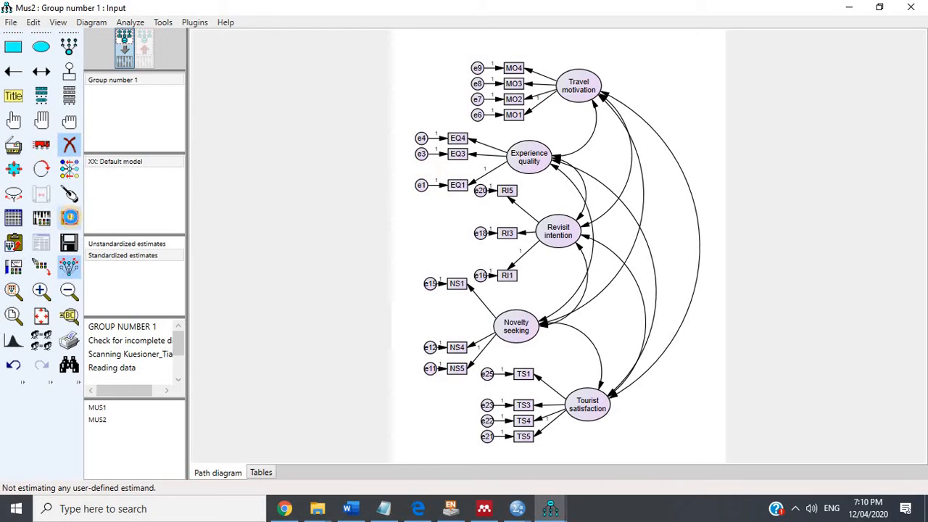
pyautogui.click(69, 217)
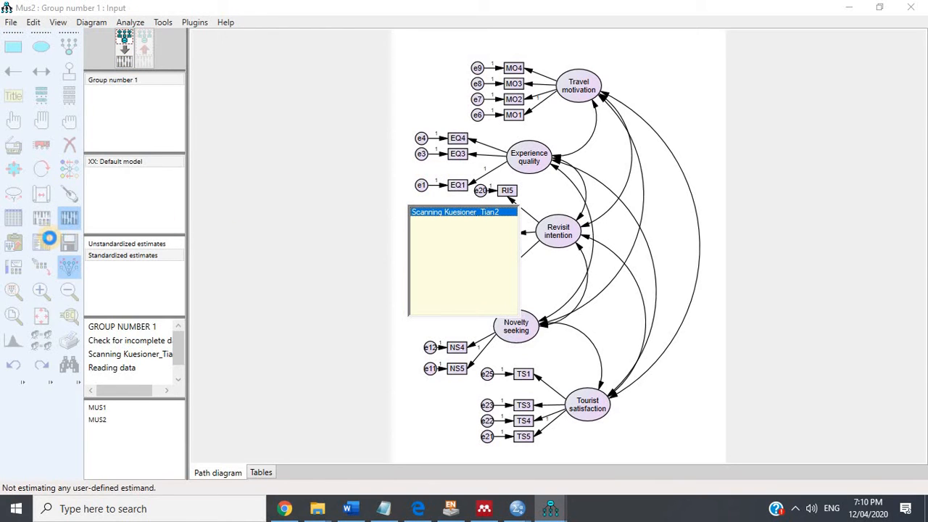
# Examine the fit summary and covariance modification indices of the model without EQ2 in the text output, and return to the path diagram.
pyautogui.click(45, 240)
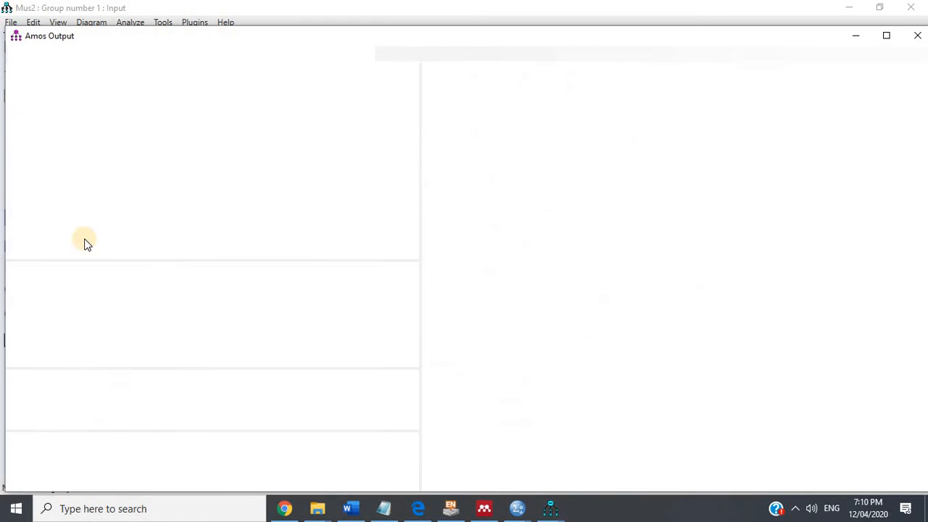
pyautogui.click(42, 166)
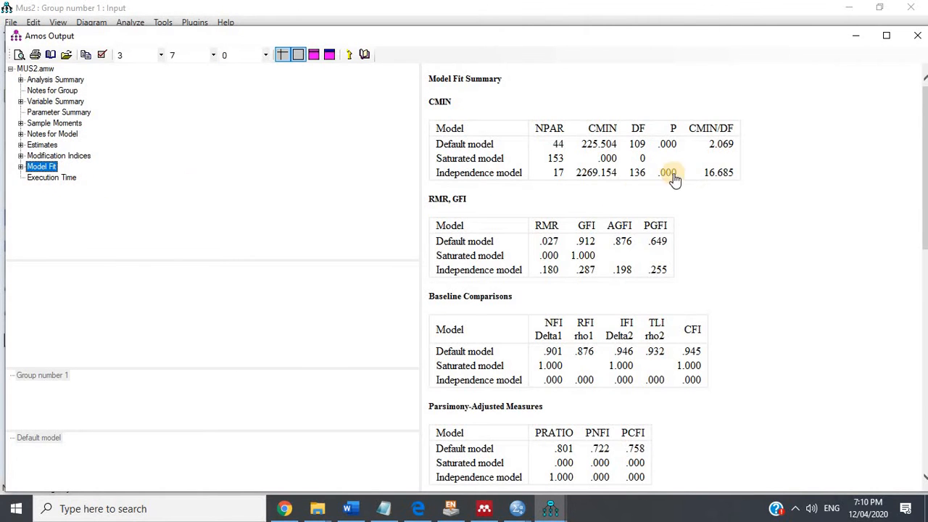
pyautogui.click(70, 156)
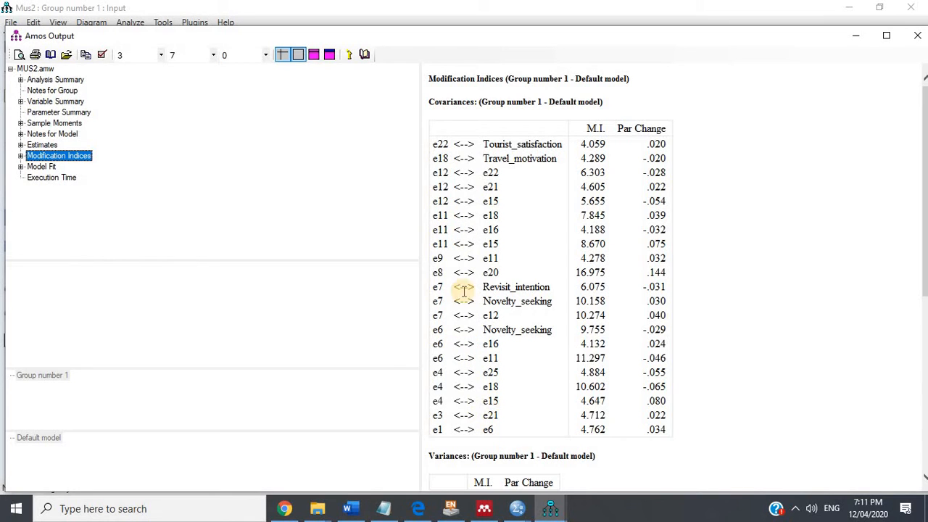
pyautogui.click(550, 508)
pyautogui.click(519, 478)
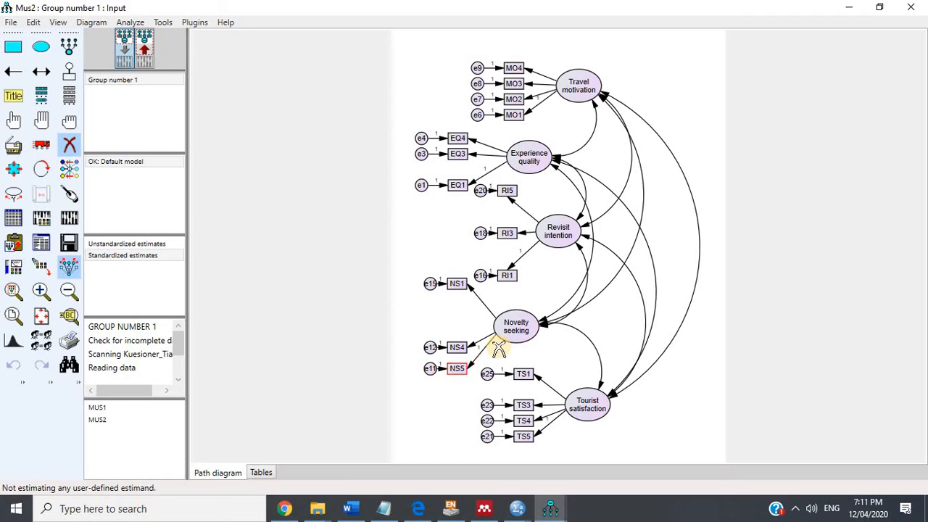
# Delete indicator NS5 and its error term e11 from Novelty seeking in the path diagram.
pyautogui.click(457, 370)
pyautogui.click(430, 368)
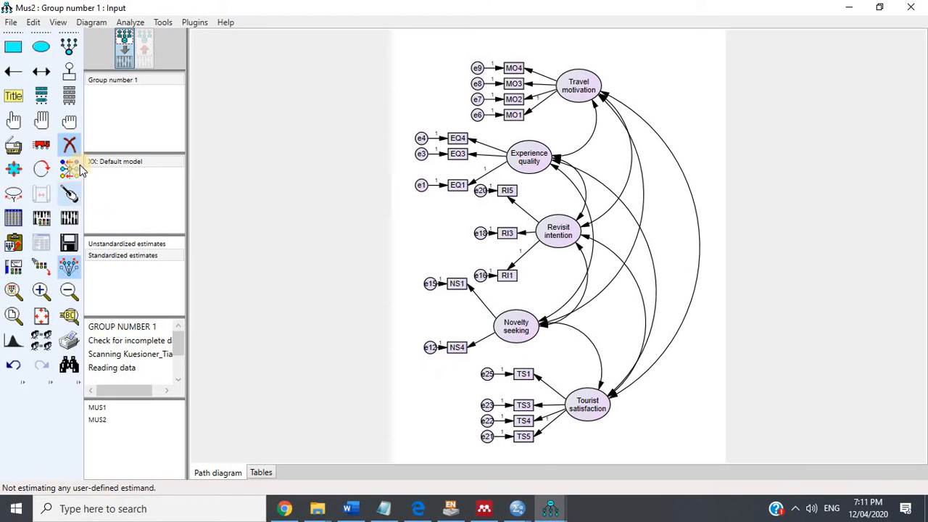
pyautogui.click(70, 145)
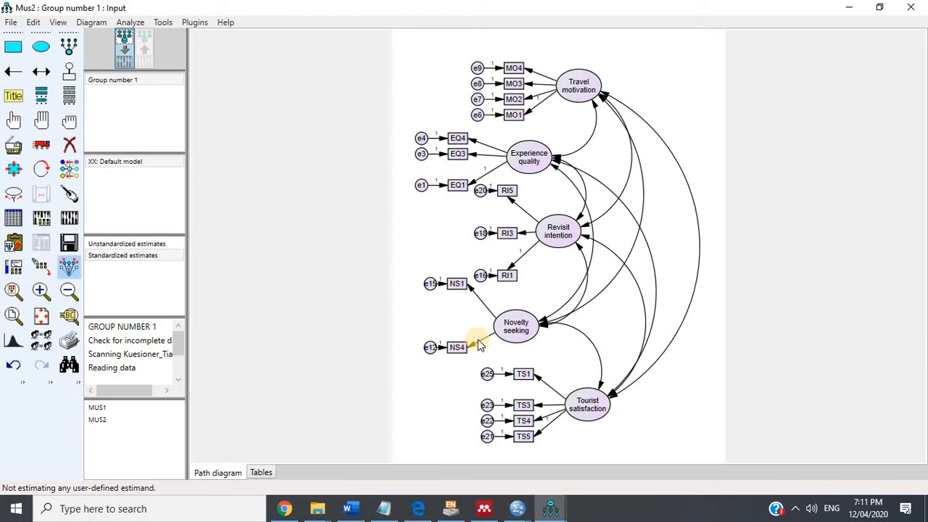
# Fix the regression weight of the path from Novelty seeking to NS4 at 1, and recalculate the estimates.
pyautogui.doubleClick(473, 348)
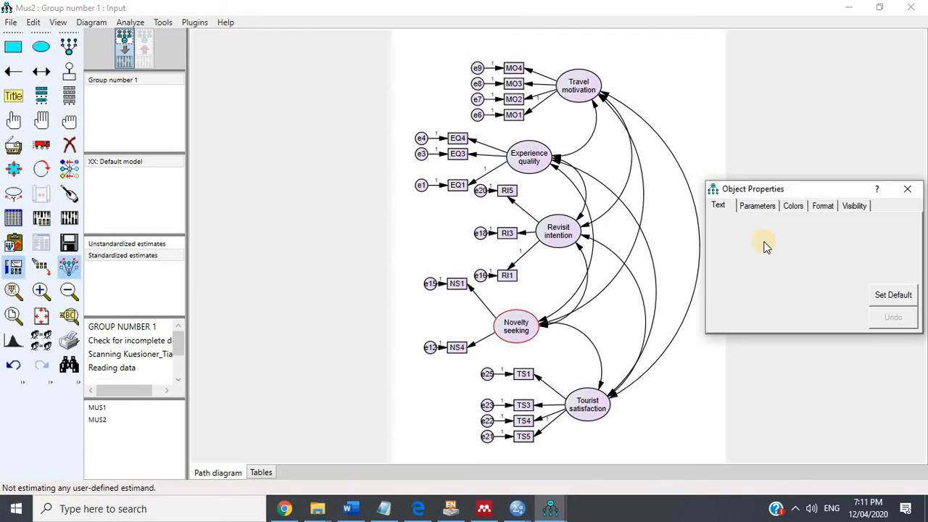
pyautogui.click(757, 206)
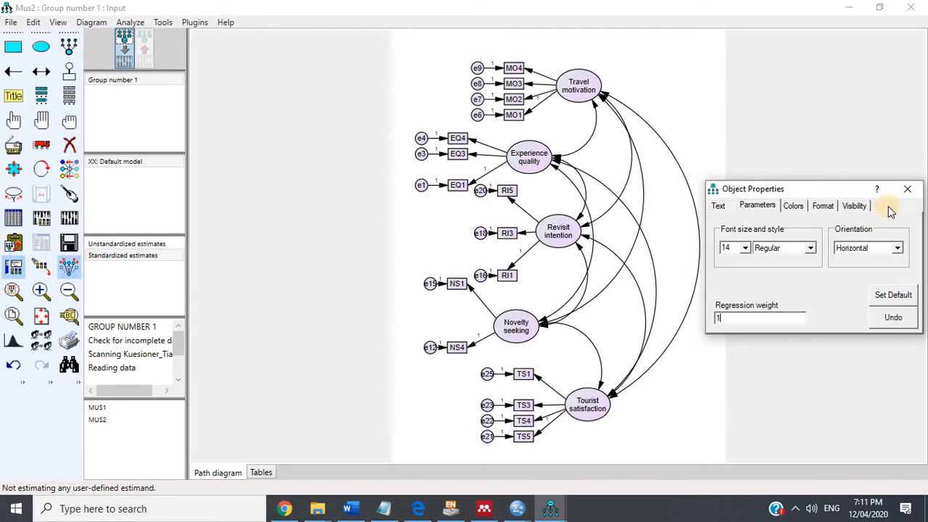
pyautogui.click(906, 188)
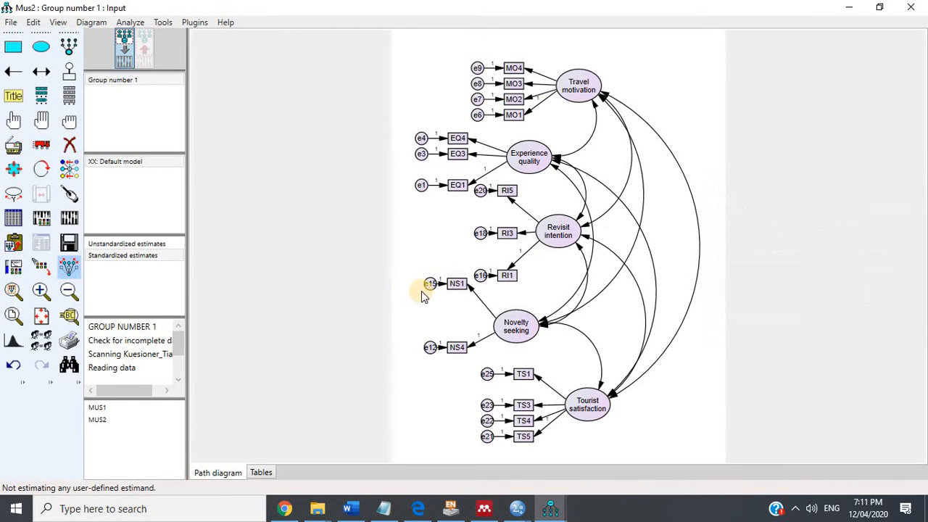
pyautogui.click(72, 219)
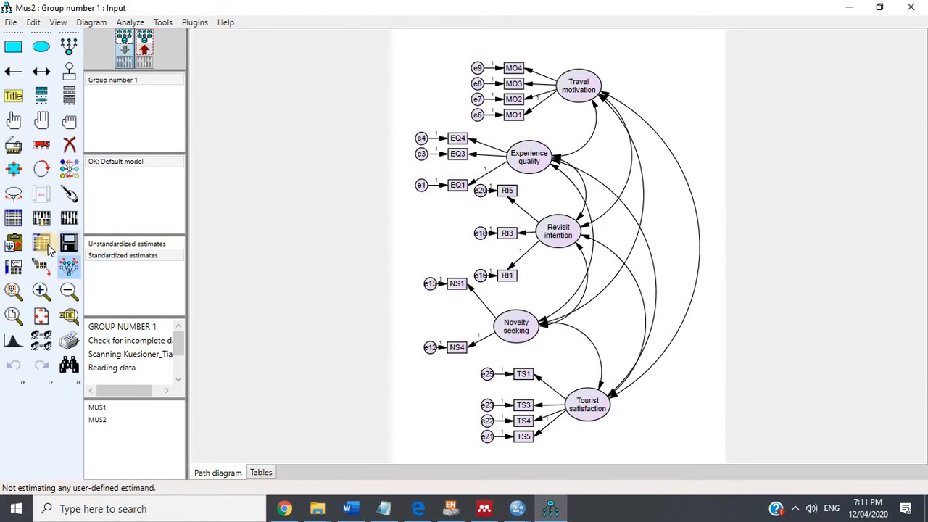
# Examine the fit summary and covariance modification indices of the model without NS5 in the text output, and return to the path diagram.
pyautogui.click(41, 242)
pyautogui.click(42, 167)
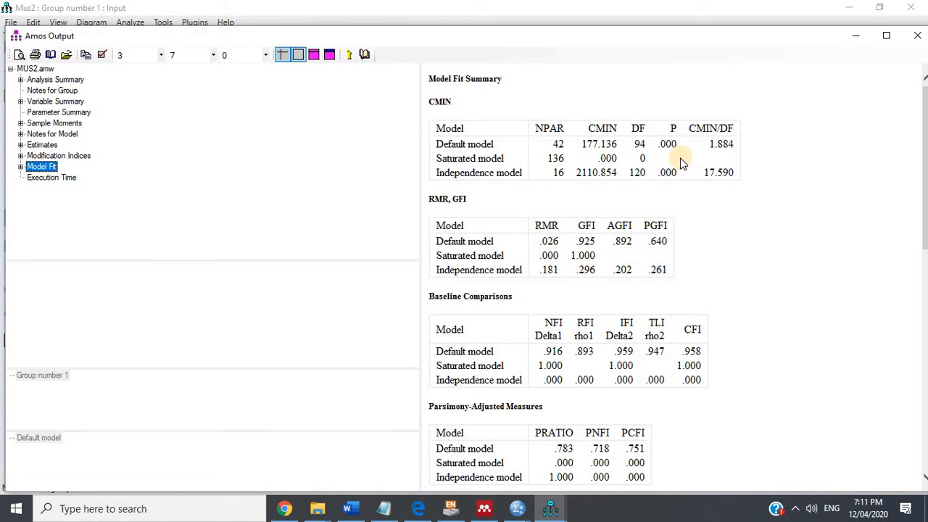
pyautogui.click(63, 156)
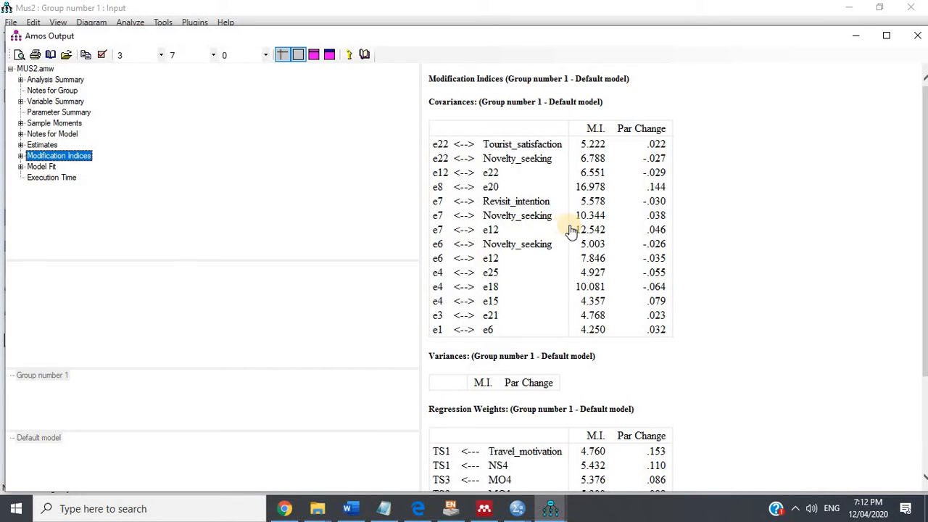
pyautogui.moveTo(552, 507)
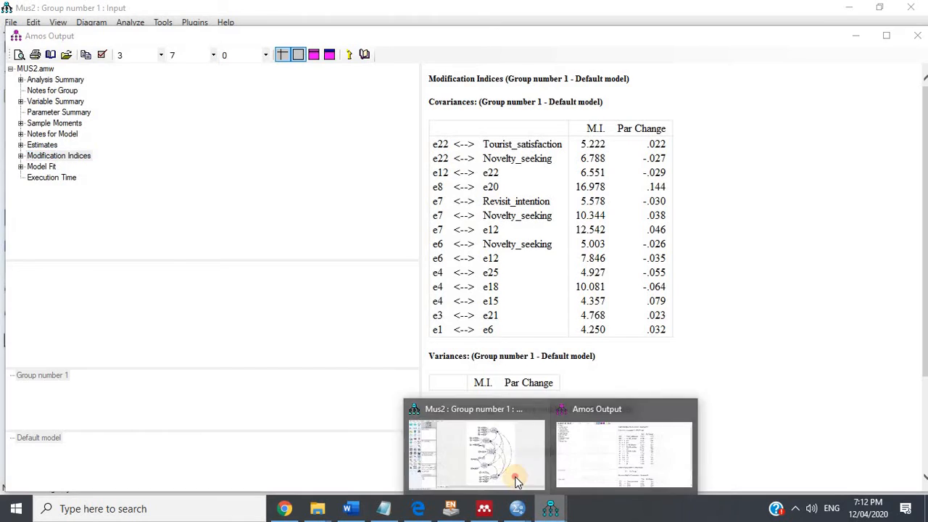
pyautogui.click(517, 480)
# Delete indicator MO2 and its error term e7 from Travel motivation in the path diagram, and recalculate the estimates.
pyautogui.click(69, 144)
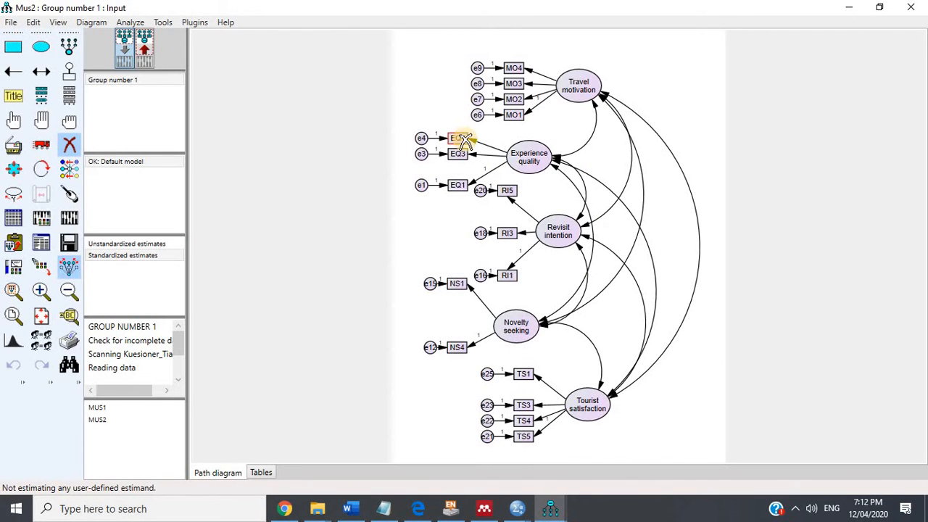
pyautogui.click(501, 99)
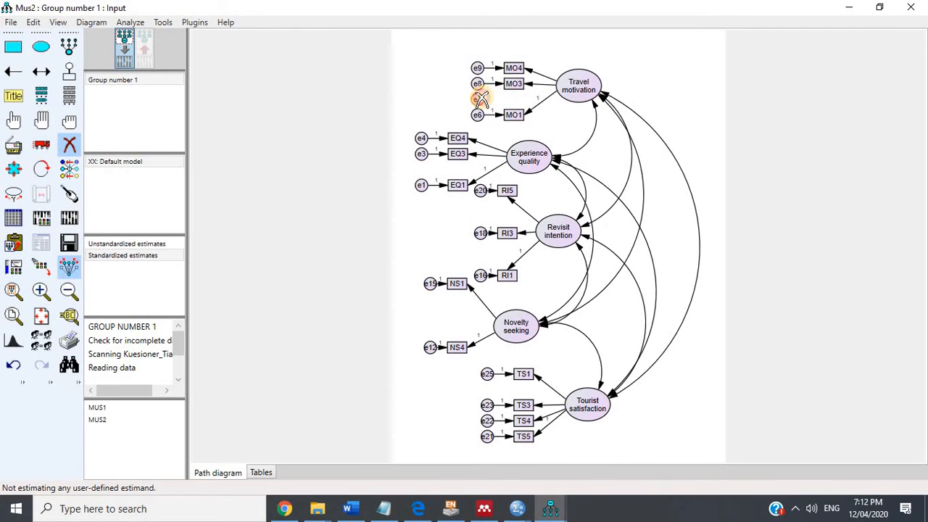
pyautogui.click(481, 100)
pyautogui.click(69, 217)
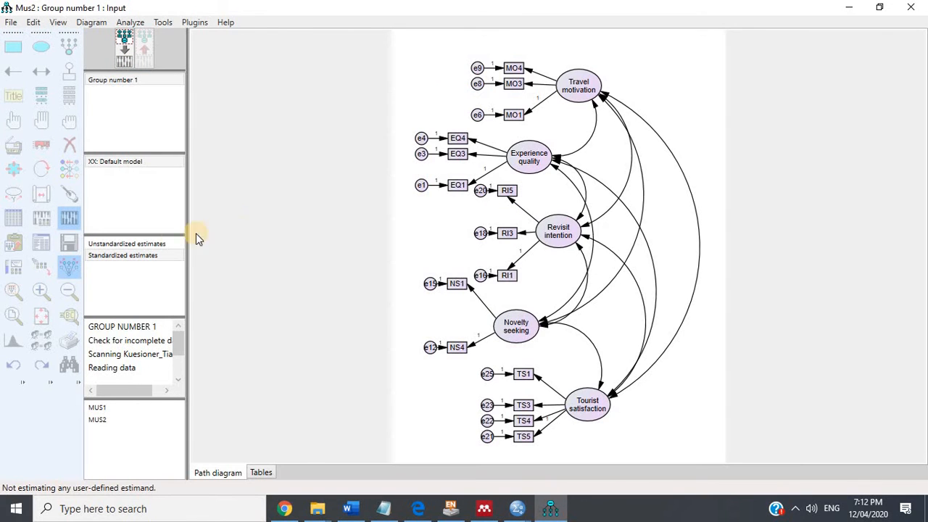
# Examine the fit summary and covariance modification indices of the model without MO2 in the text output, and return to the path diagram.
pyautogui.click(41, 243)
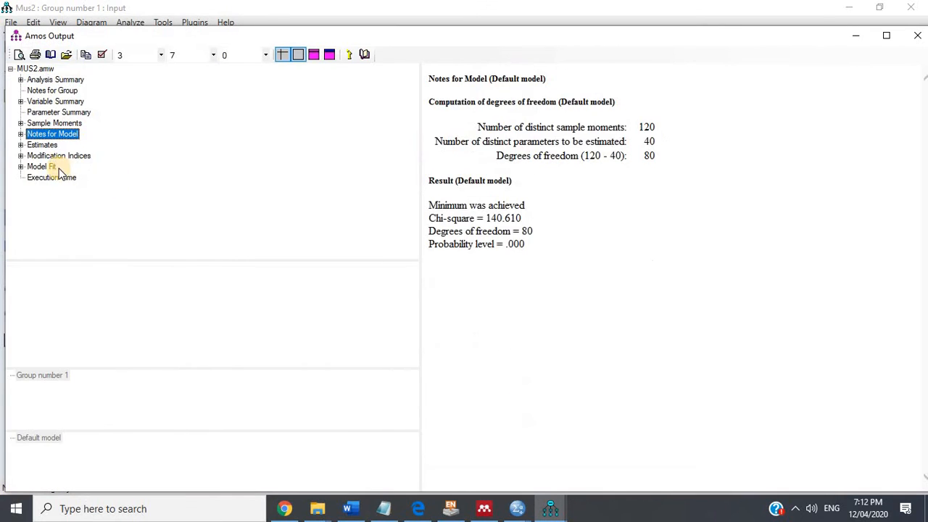
pyautogui.click(43, 166)
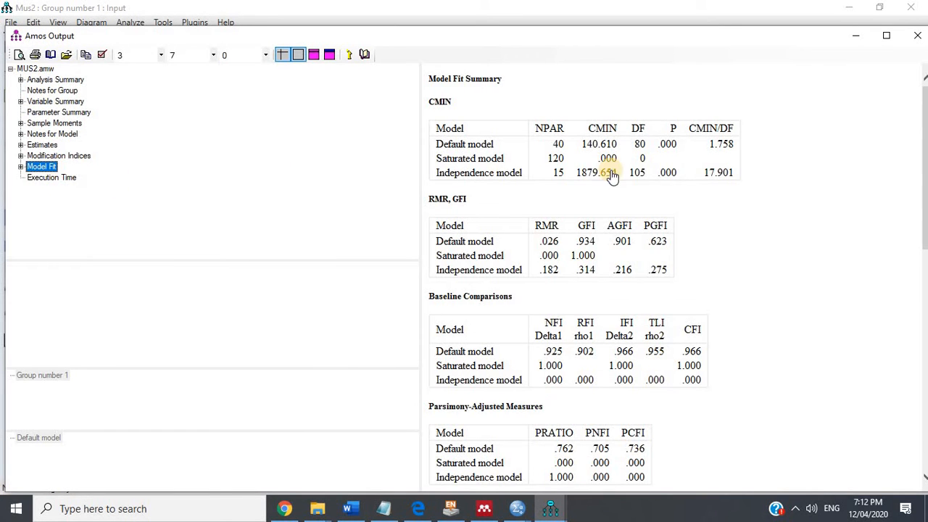
pyautogui.click(76, 156)
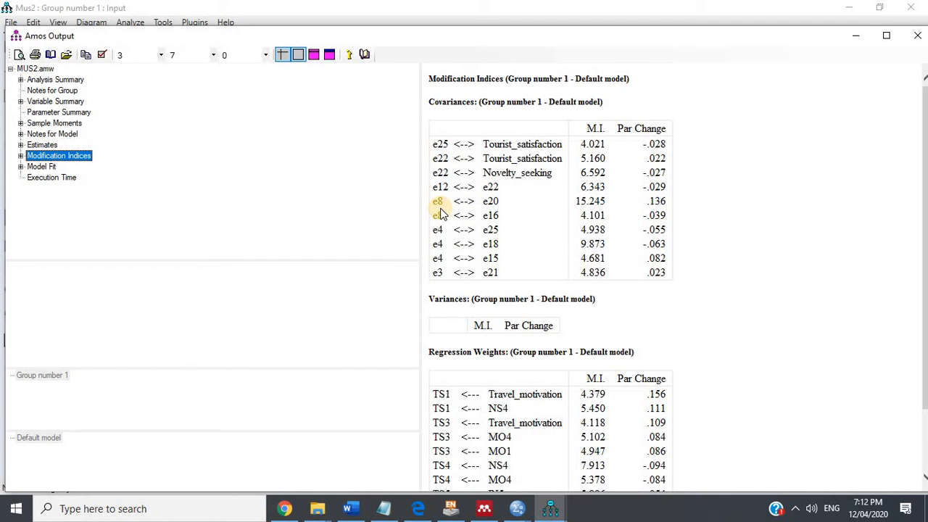
pyautogui.click(550, 505)
pyautogui.click(461, 448)
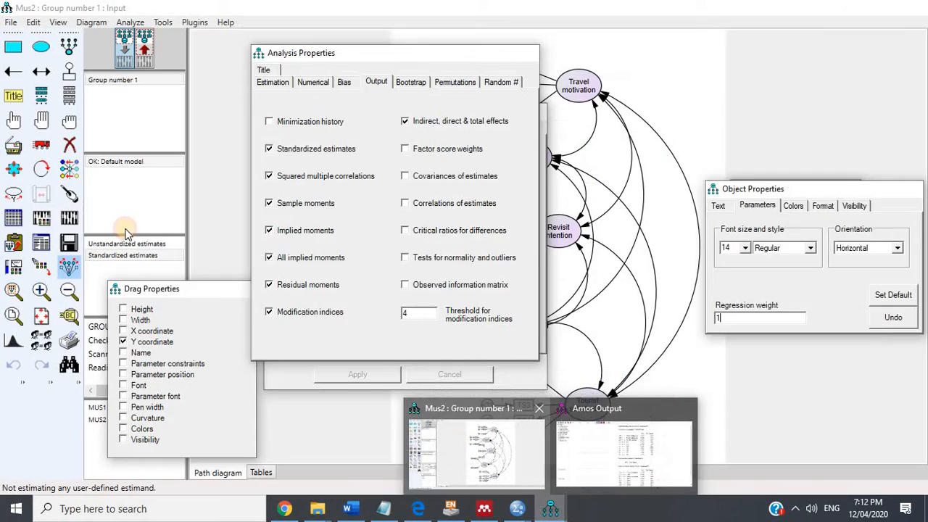
# Delete indicator MO3 and its error term e8 from Travel motivation in the path diagram, and recalculate the estimates.
pyautogui.click(72, 148)
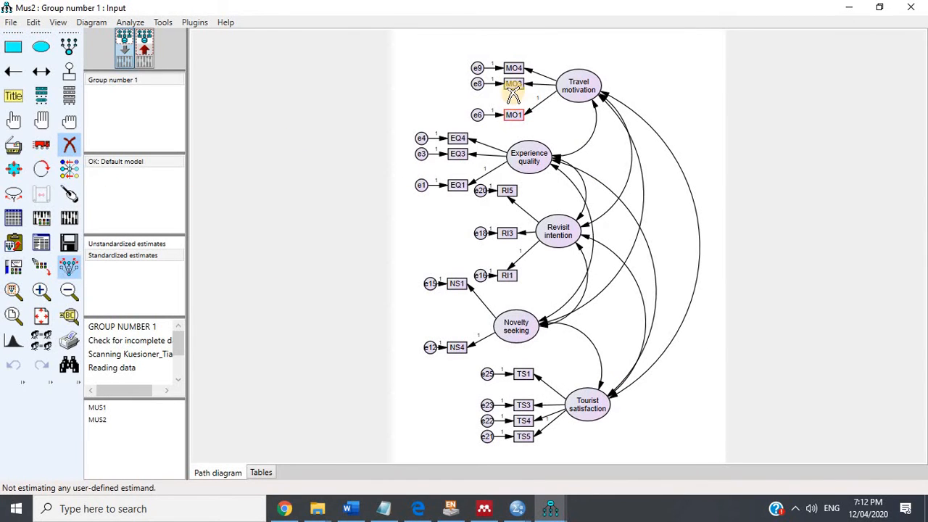
pyautogui.click(513, 85)
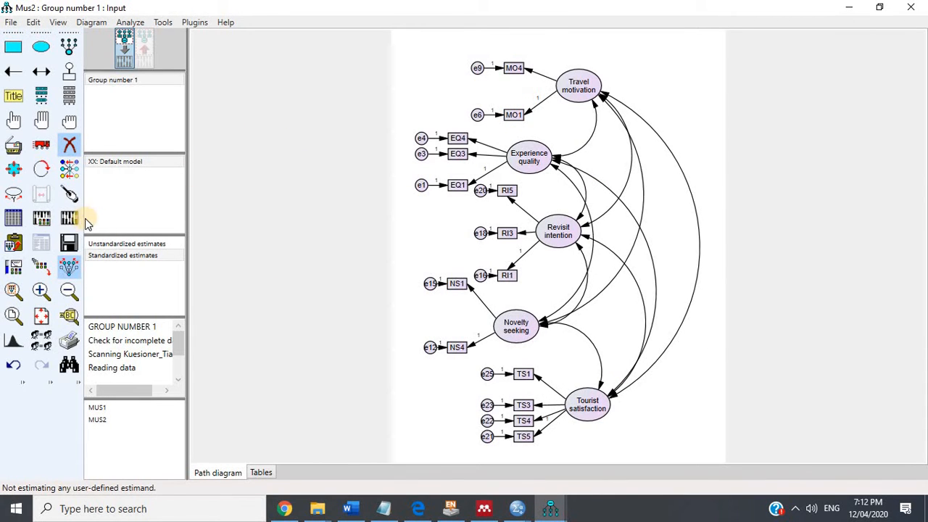
pyautogui.click(71, 218)
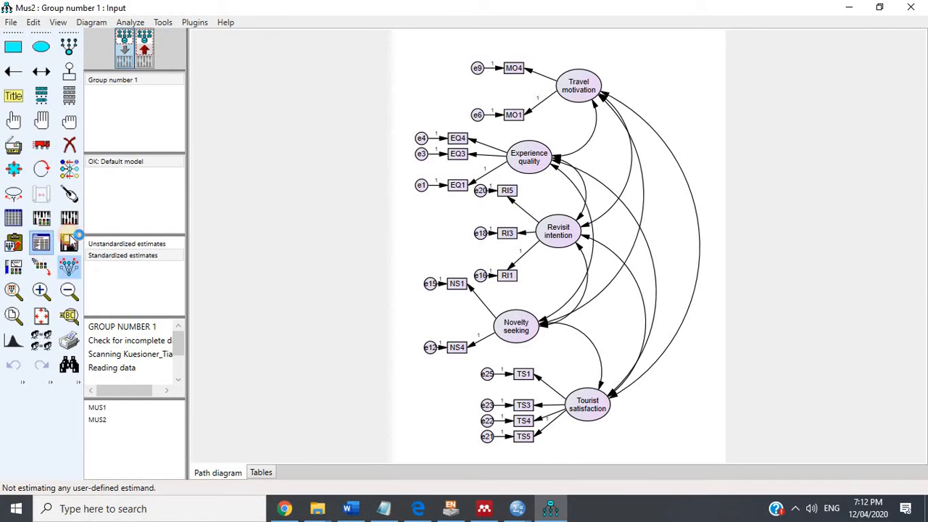
# Examine the fit summary and modification indices of the model without MO3 in the text output, and return to the path diagram.
pyautogui.click(42, 248)
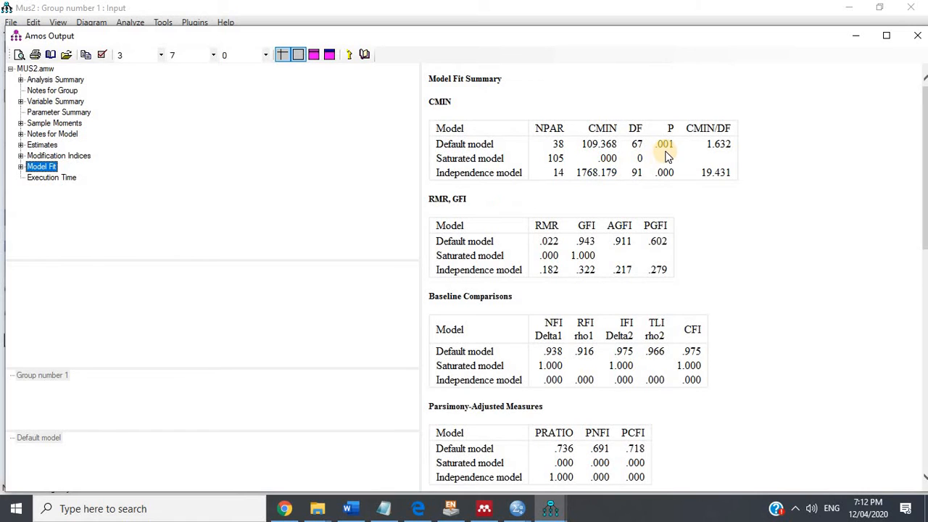
pyautogui.click(80, 155)
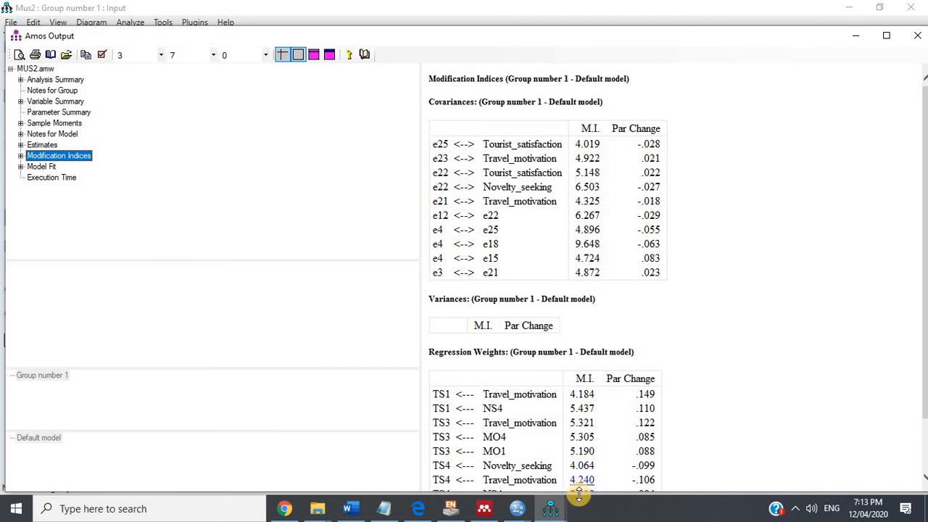
pyautogui.click(549, 507)
pyautogui.click(436, 408)
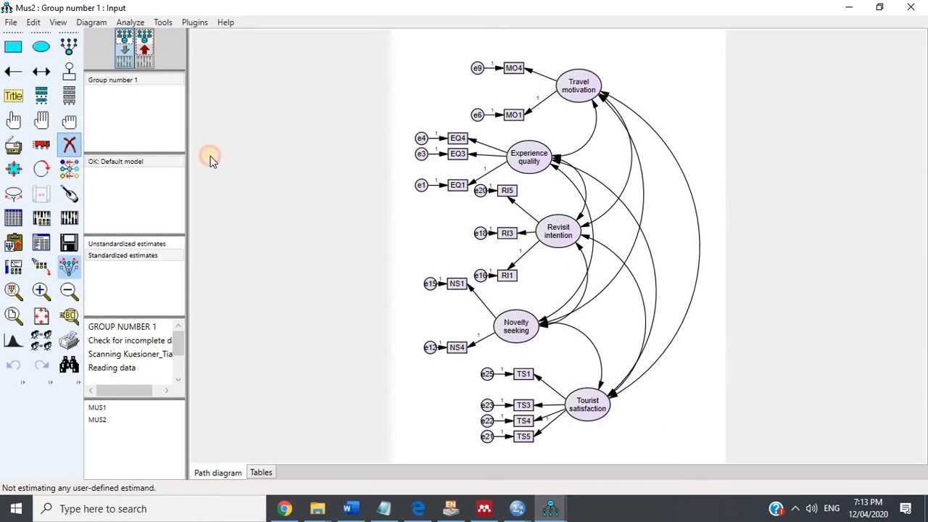
# Delete indicator TS4 and its error term e22 from Tourist satisfaction in the path diagram, and recalculate the estimates.
pyautogui.click(513, 422)
pyautogui.click(487, 420)
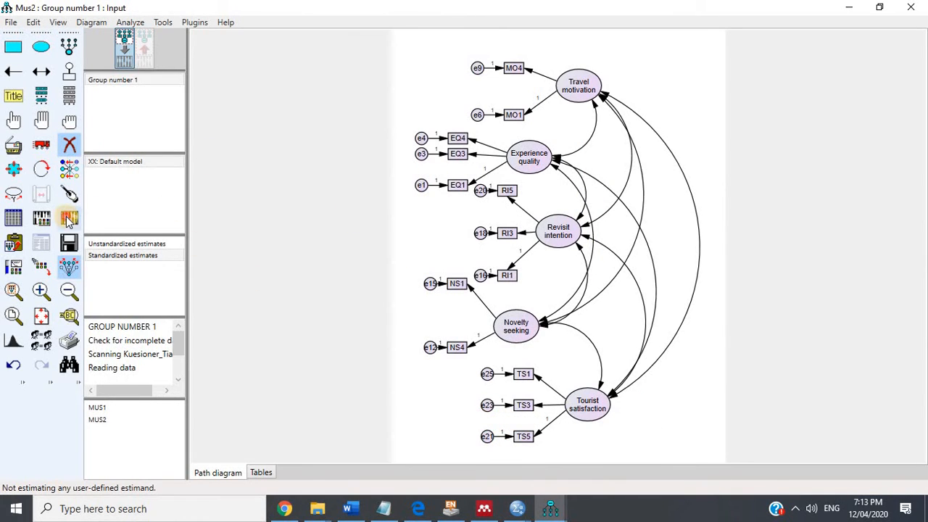
pyautogui.click(68, 222)
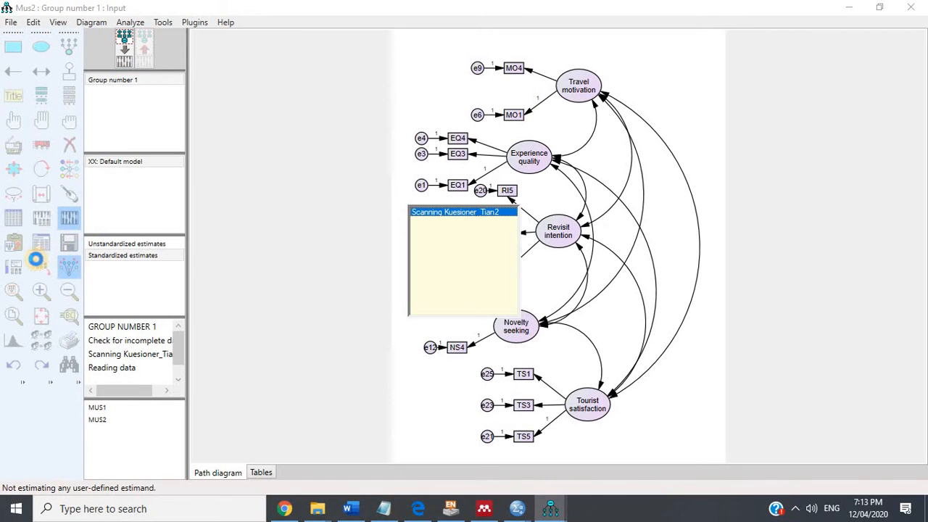
# Examine the fit summary and modification indices of the model without TS4 in the text output, and return to the path diagram.
pyautogui.click(47, 243)
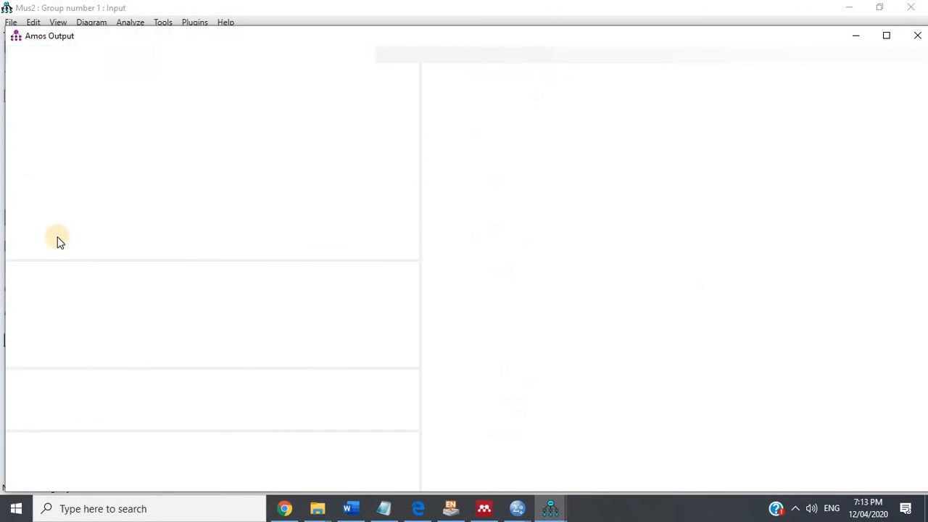
pyautogui.click(43, 167)
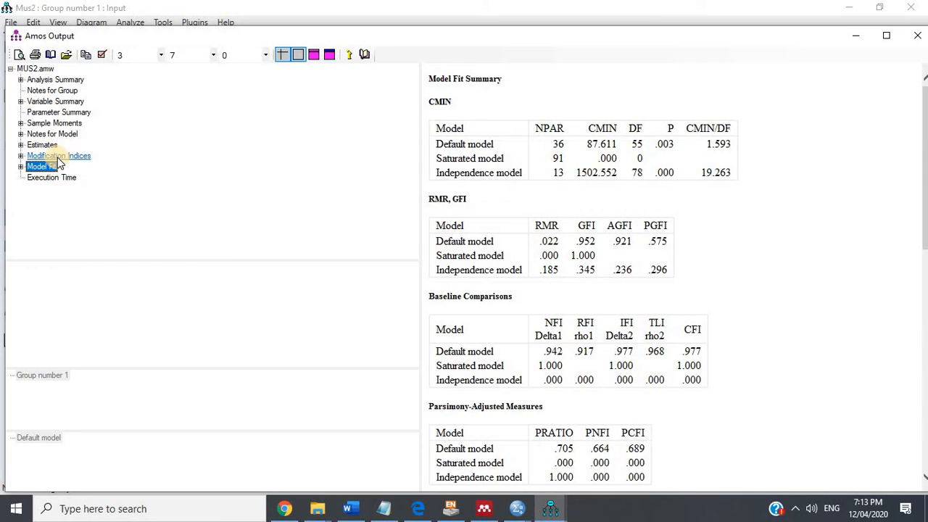
pyautogui.click(57, 156)
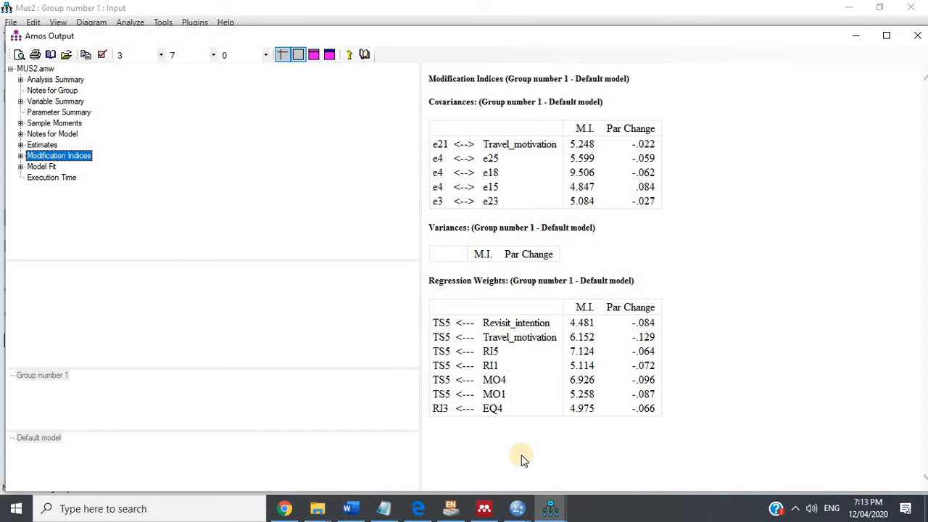
pyautogui.click(553, 510)
pyautogui.click(514, 472)
# Delete indicator EQ4 and its error term e4 from Experience quality in the path diagram, and recalculate the estimates.
pyautogui.click(77, 149)
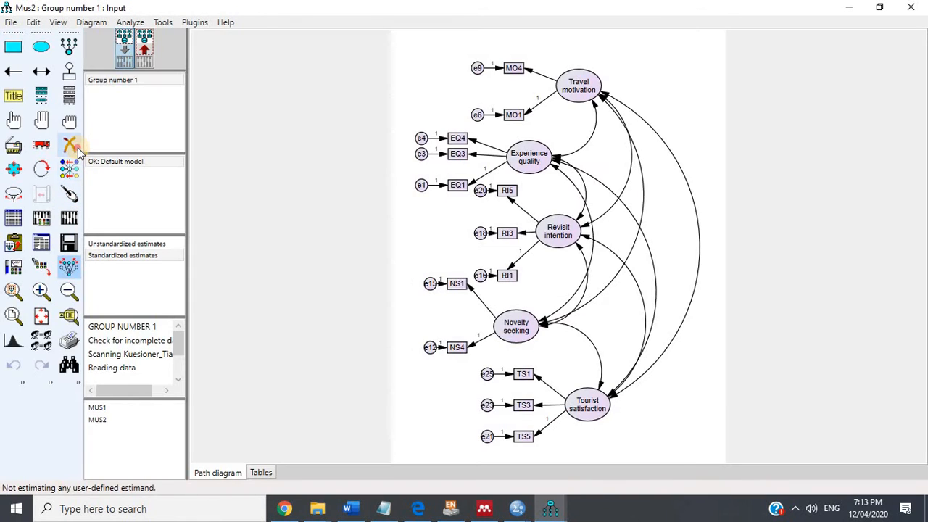
pyautogui.click(459, 138)
pyautogui.click(421, 139)
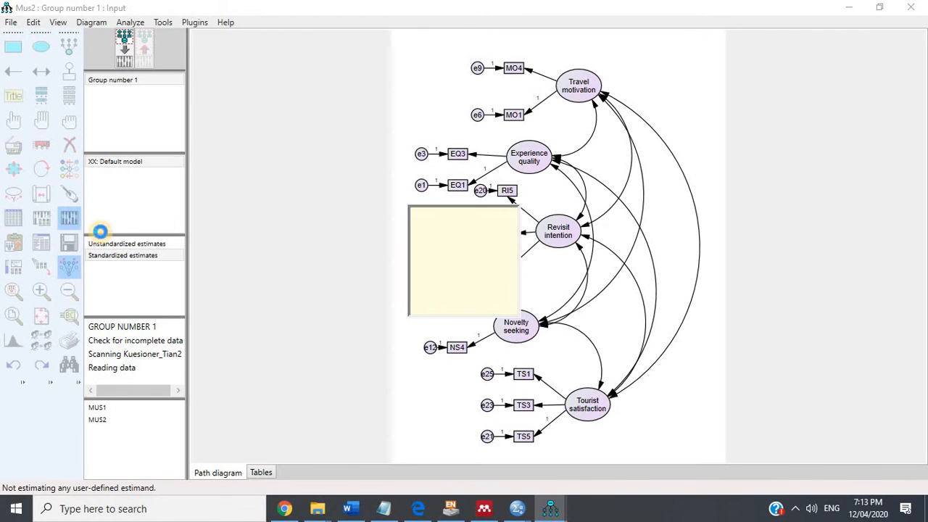
# Examine the fit summary of the model without EQ4 in the text output, and return to the path diagram.
pyautogui.click(40, 243)
pyautogui.click(40, 166)
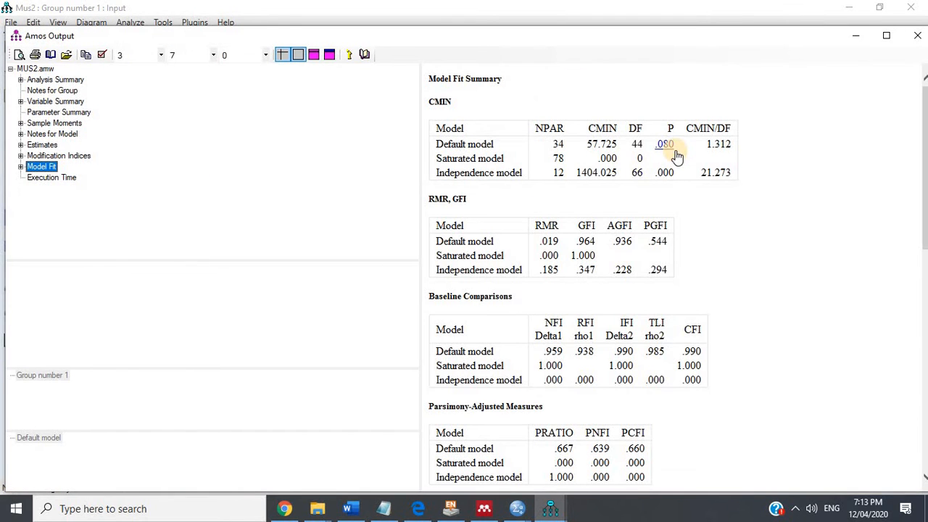
pyautogui.click(552, 507)
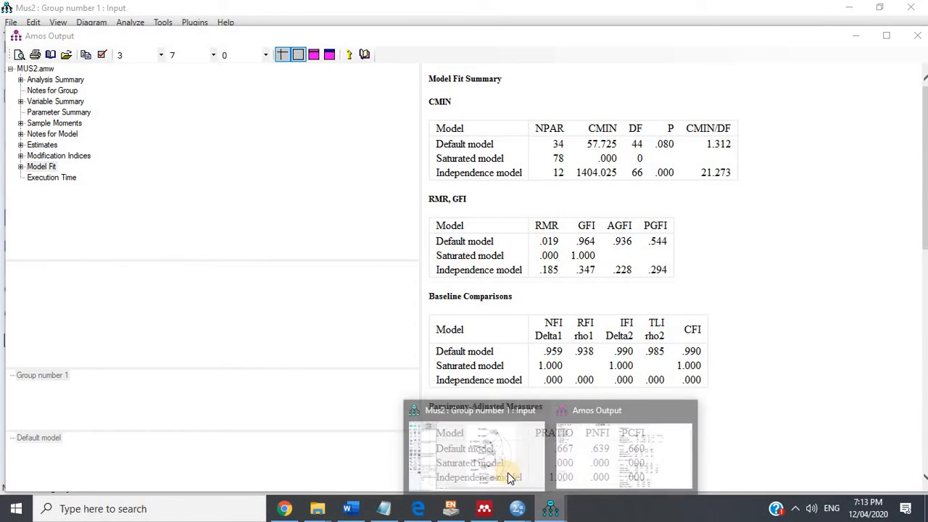
pyautogui.click(509, 478)
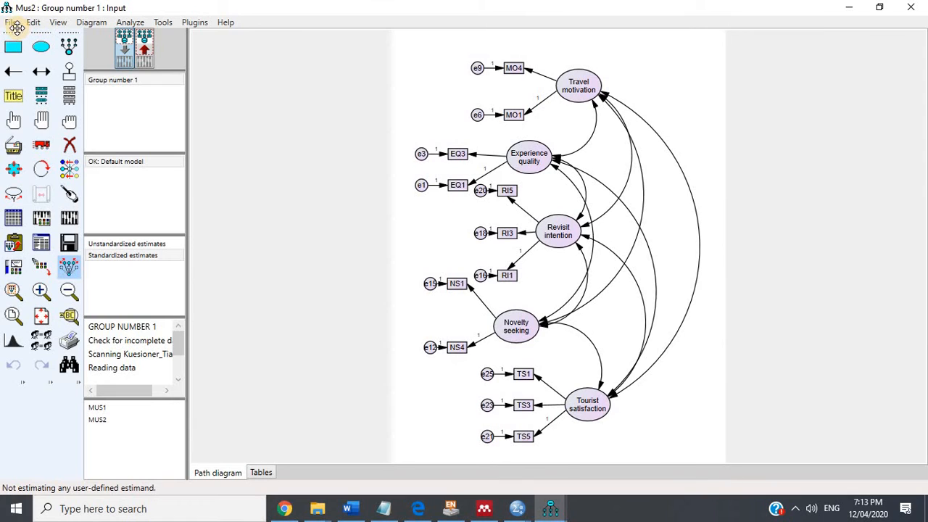
# Save a copy of the model as MUS3 in the same folder as MUS1 and MUS2.
pyautogui.click(18, 23)
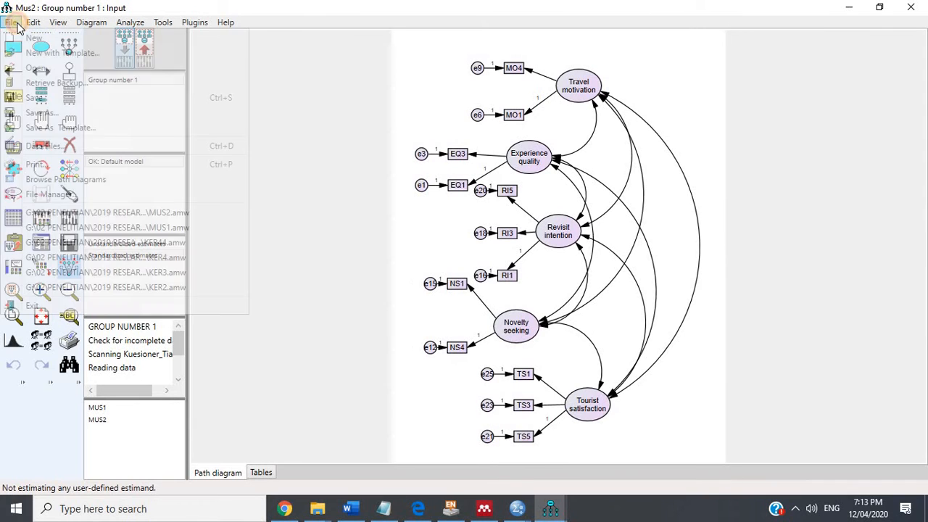
pyautogui.click(283, 116)
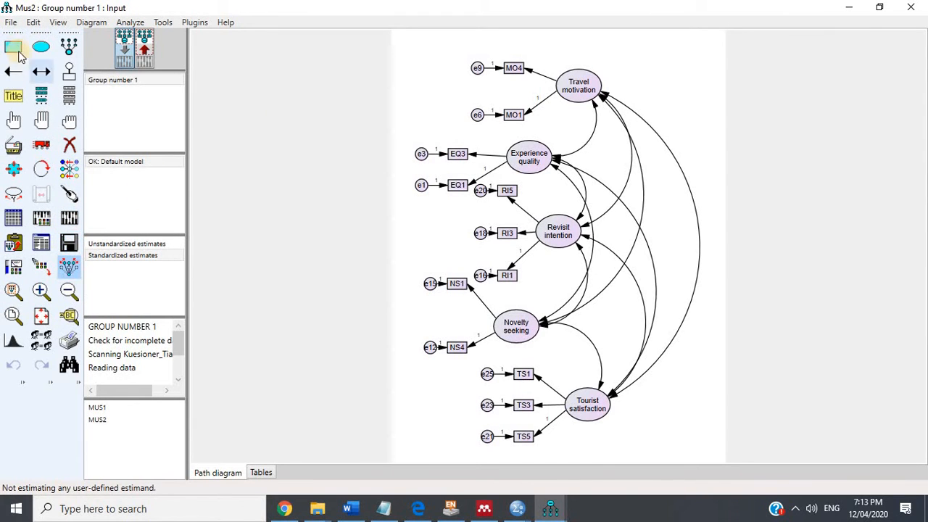
pyautogui.click(12, 23)
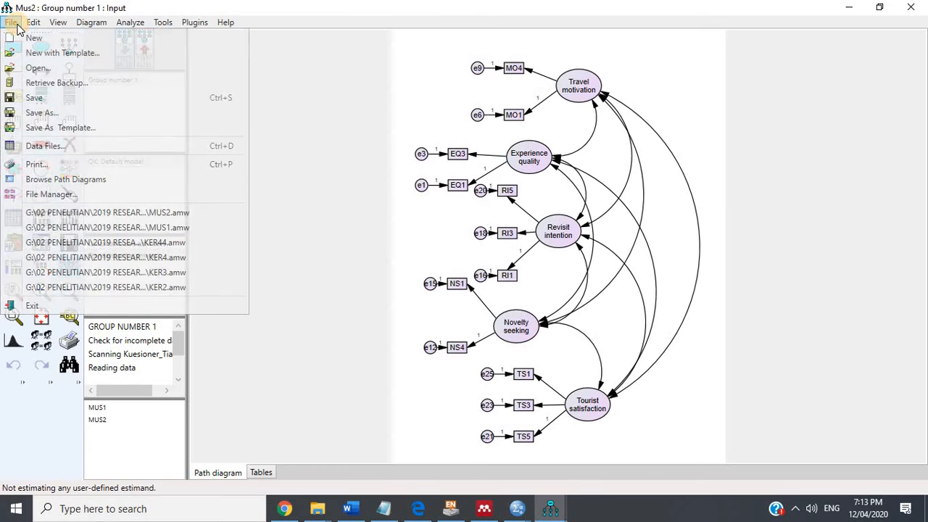
pyautogui.click(48, 112)
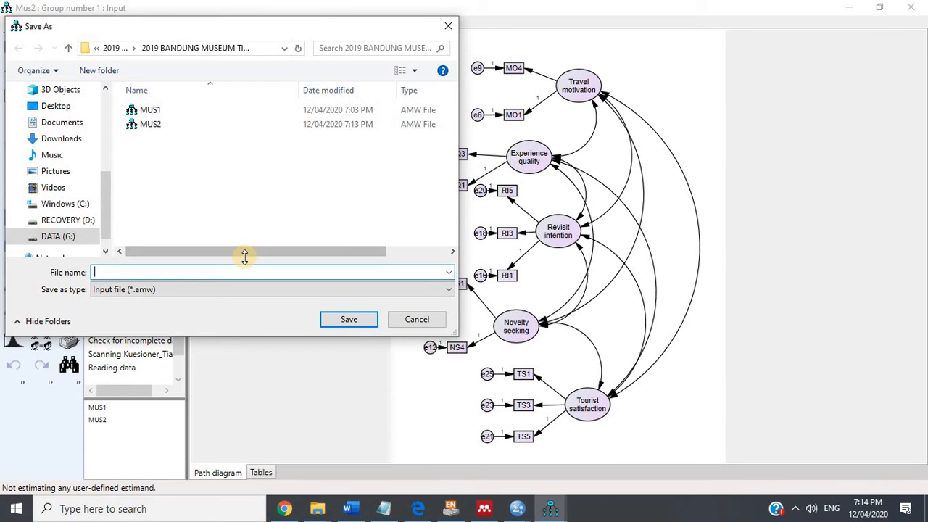
pyautogui.write('m')
pyautogui.press('BackSpace')
pyautogui.write('MUIS')
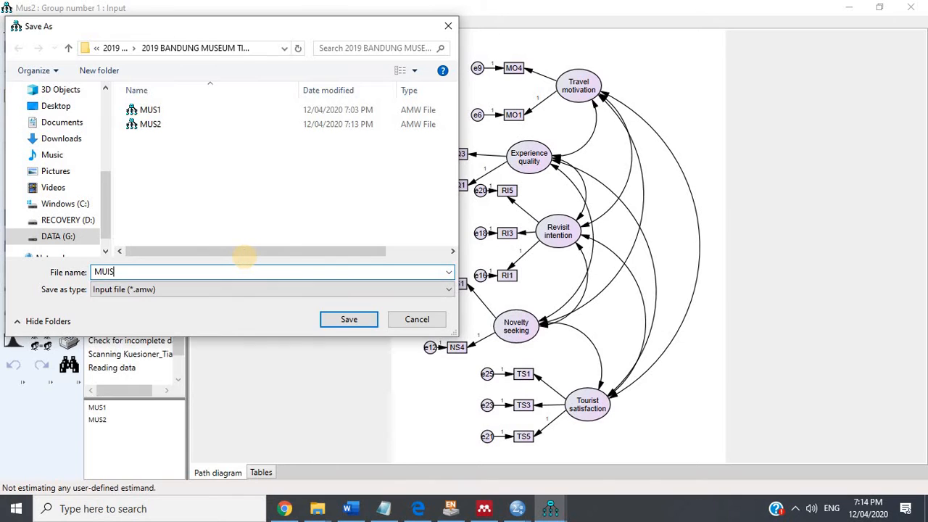
pyautogui.press('BackSpace')
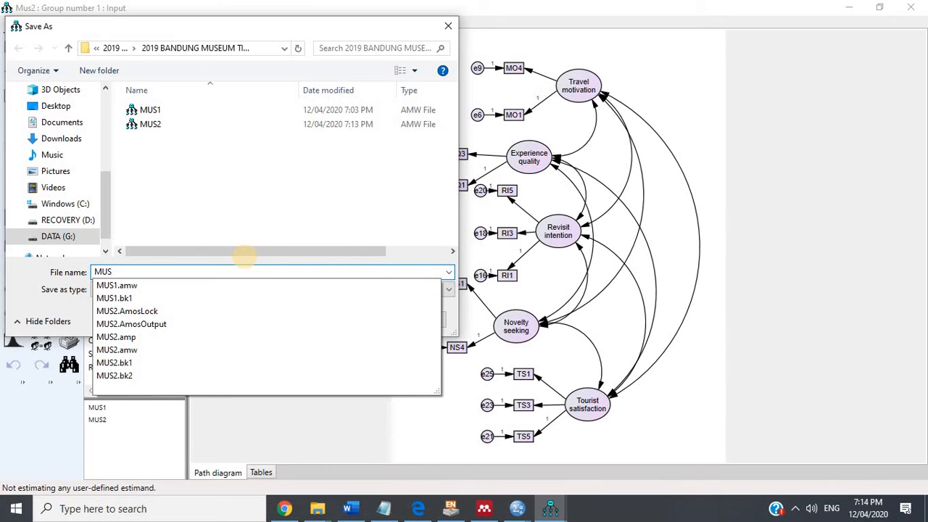
pyautogui.write('3')
pyautogui.press('Return')
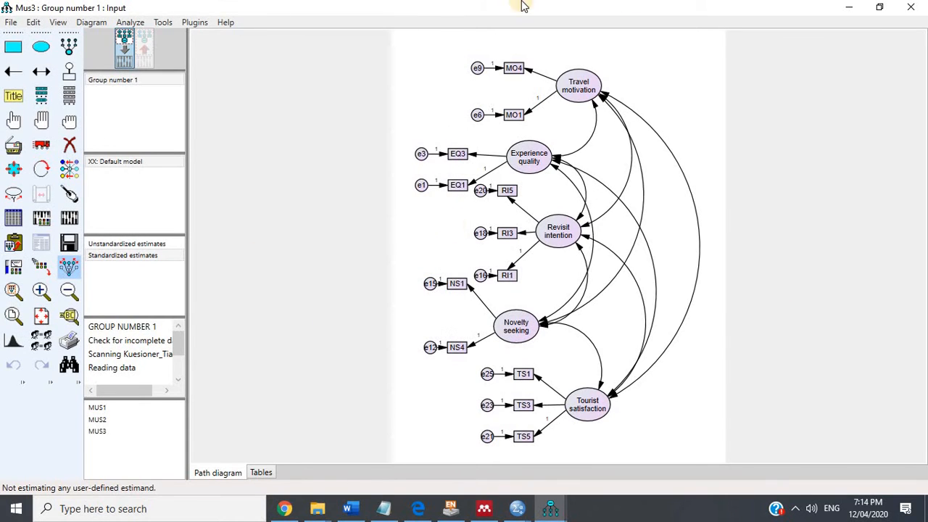
# Set the diagram's paper size to Landscape - A4 in the interface properties and apply it.
pyautogui.click(58, 22)
pyautogui.click(80, 36)
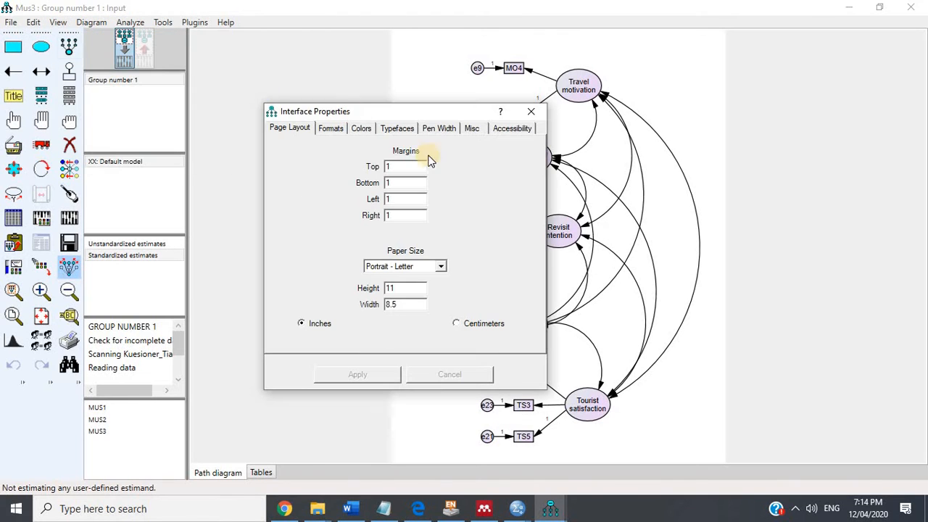
pyautogui.click(442, 266)
pyautogui.click(417, 307)
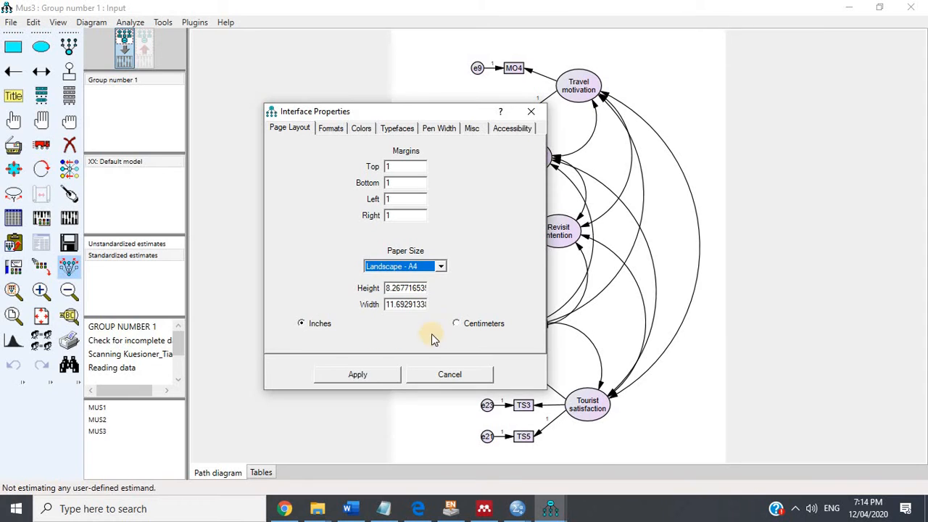
pyautogui.click(366, 377)
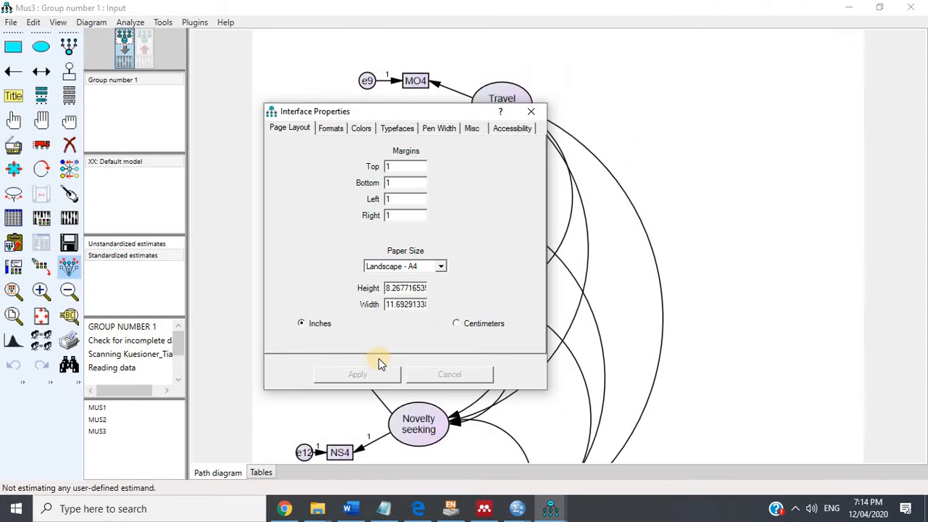
pyautogui.click(531, 113)
# Delete the covariance arrows linking Novelty seeking to the other constructs.
pyautogui.scroll(-3, 526, 274)
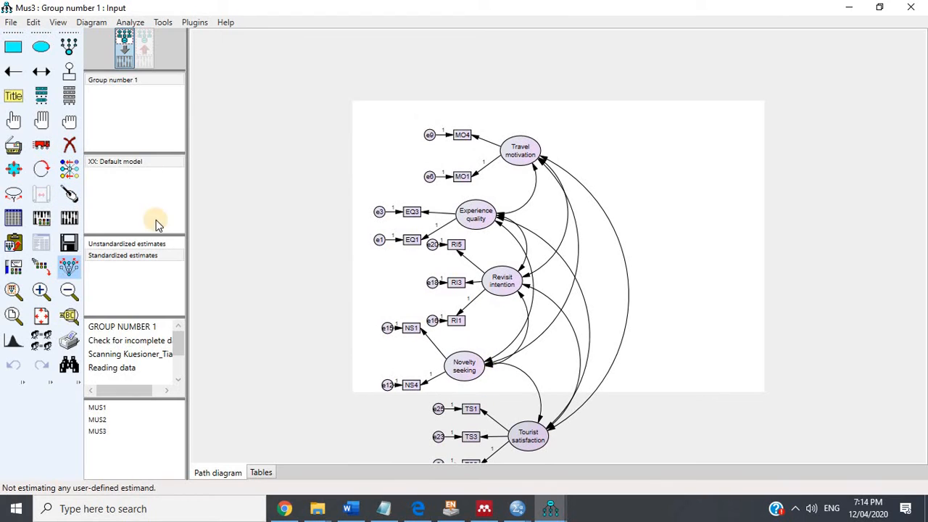
pyautogui.click(70, 146)
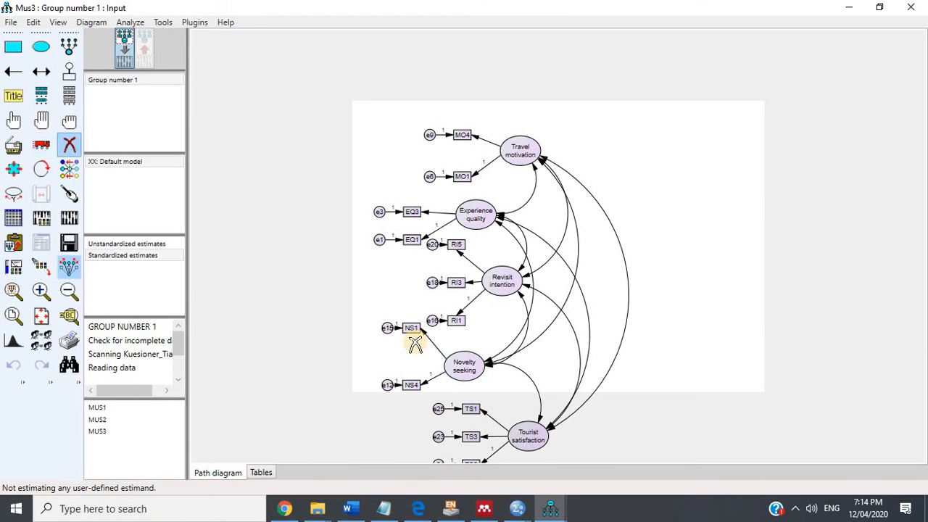
pyautogui.click(492, 365)
pyautogui.click(489, 364)
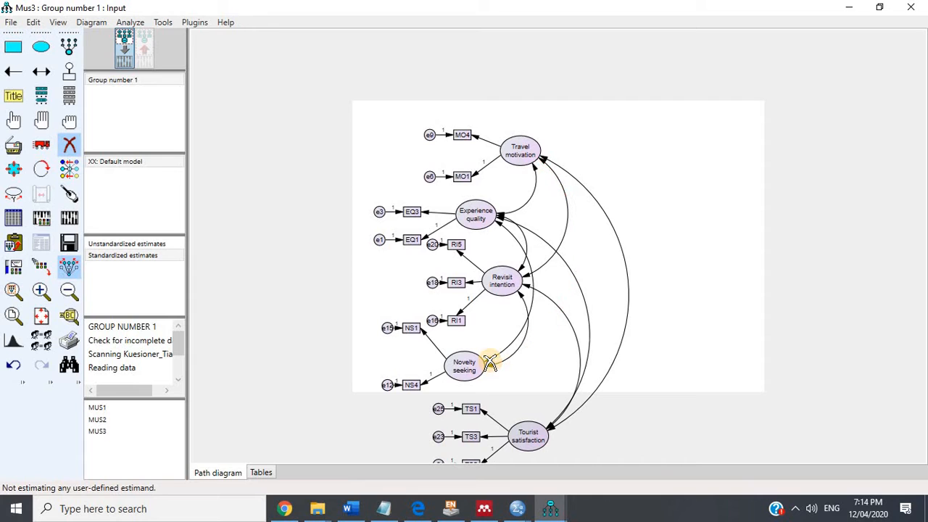
pyautogui.click(490, 366)
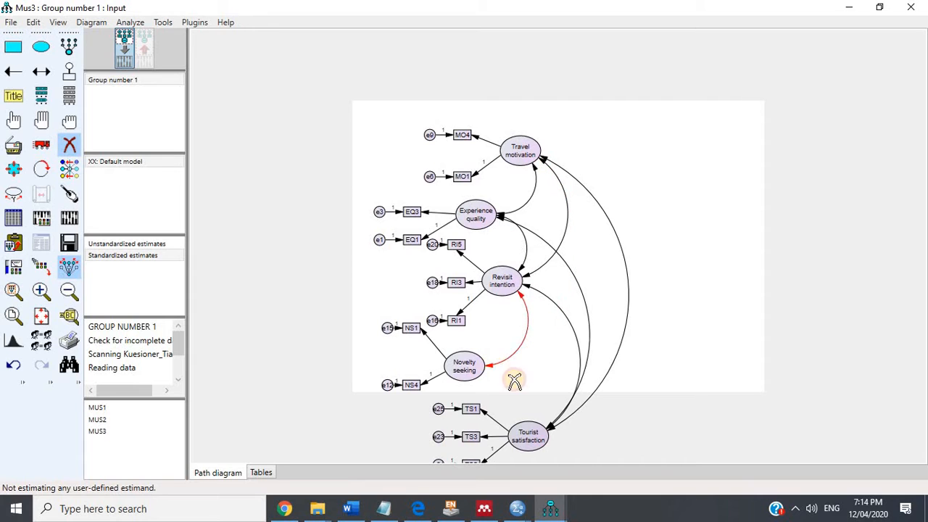
# Delete the remaining covariance arrows among Travel motivation, Experience quality, Revisit intention and Tourist satisfaction.
pyautogui.doubleClick(550, 428)
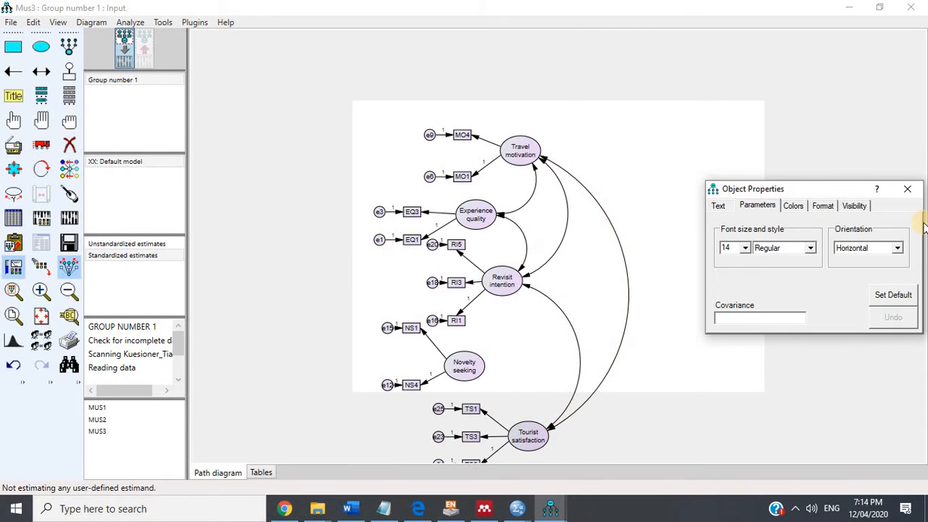
pyautogui.click(906, 189)
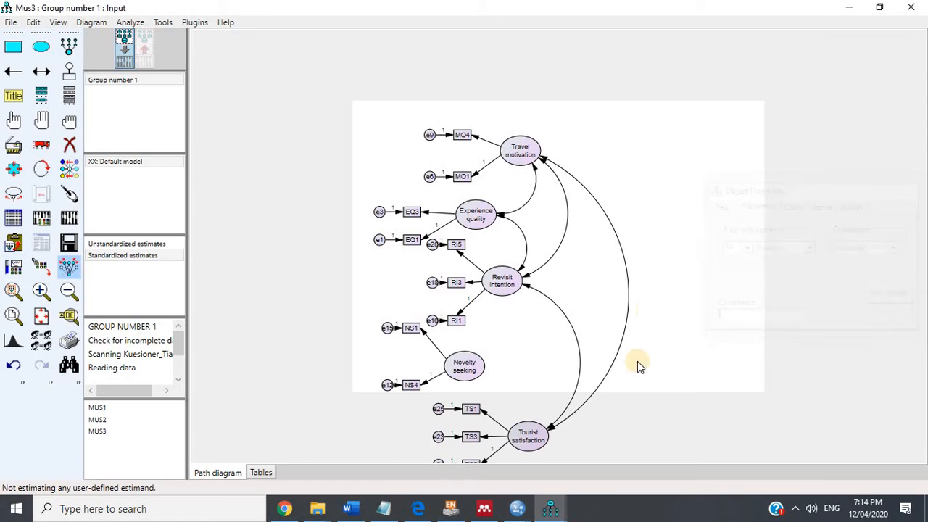
pyautogui.click(69, 143)
pyautogui.click(553, 429)
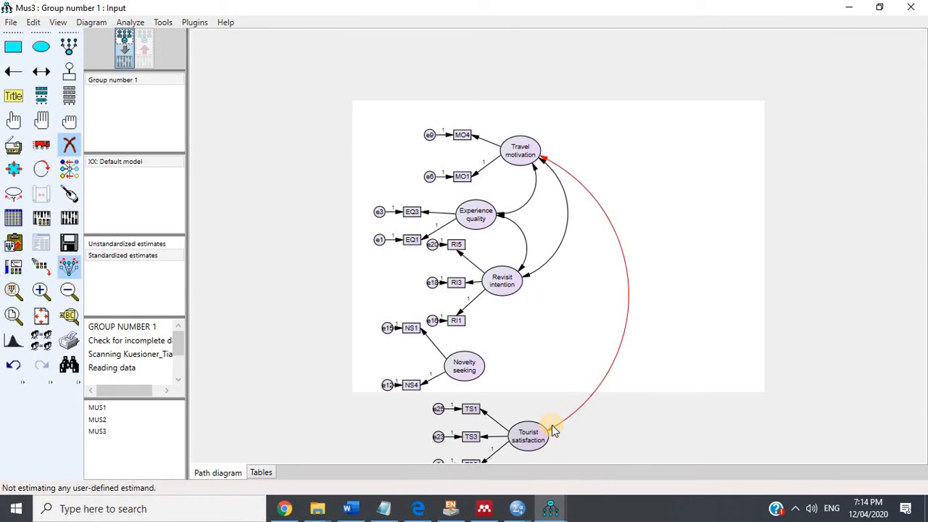
pyautogui.click(552, 429)
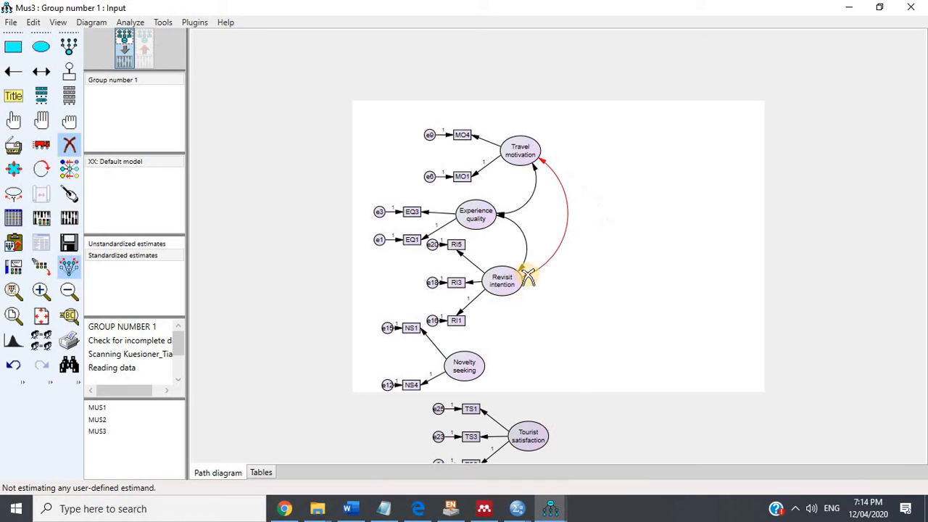
pyautogui.click(523, 268)
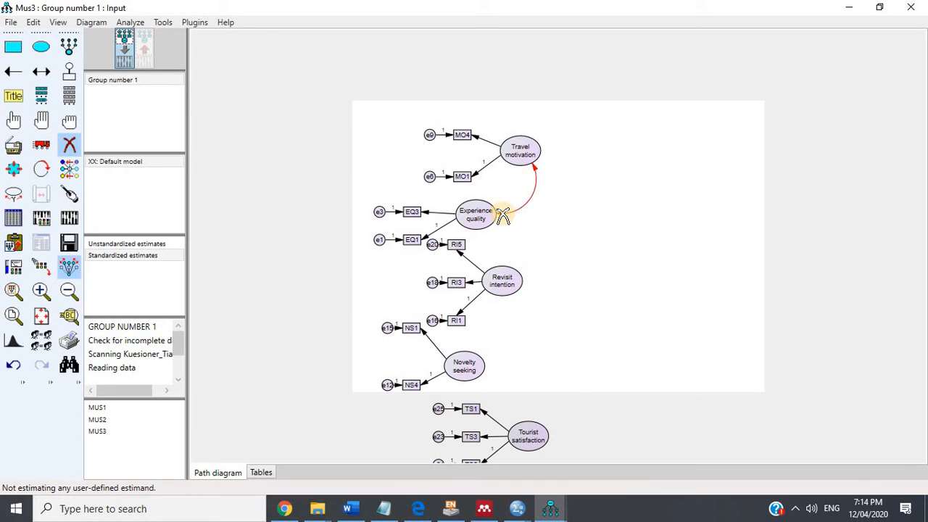
pyautogui.click(534, 231)
# Move Revisit intention with its indicators to the right edge of the page and rotate the indicators to the construct's right side.
pyautogui.click(42, 147)
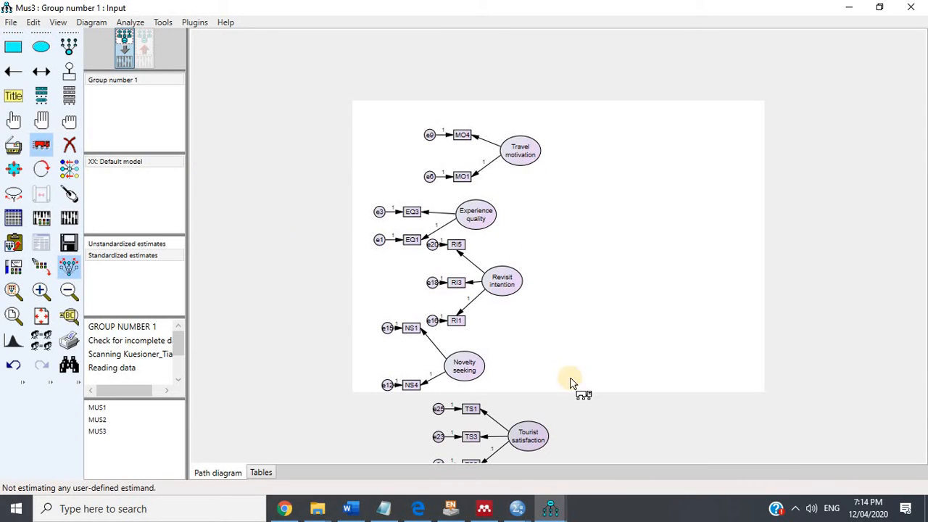
pyautogui.moveTo(491, 284); pyautogui.dragTo(681, 299)
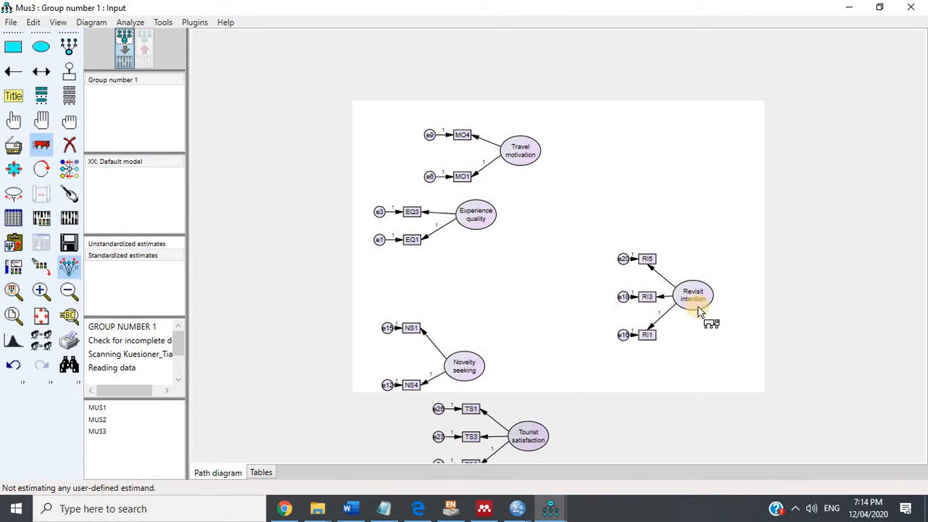
pyautogui.doubleClick(698, 302)
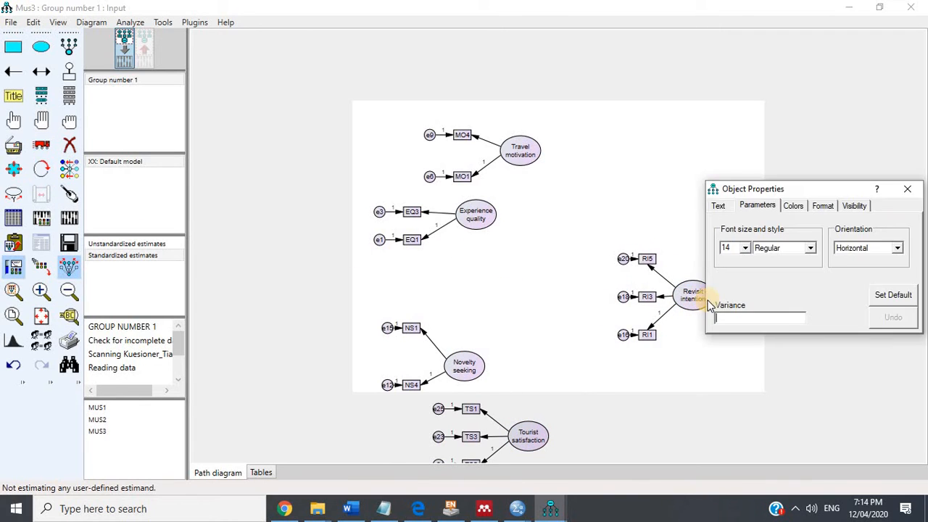
pyautogui.click(910, 195)
pyautogui.click(41, 167)
pyautogui.click(697, 297)
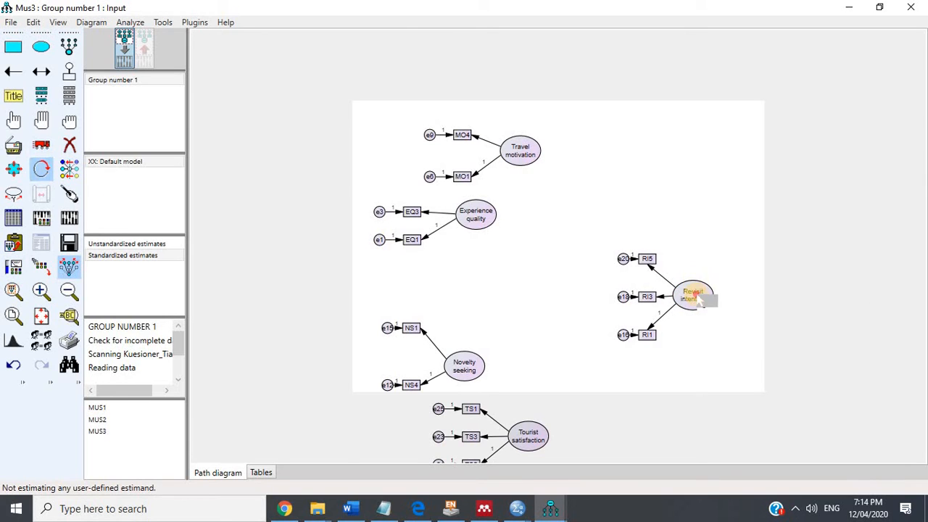
pyautogui.click(697, 297)
pyautogui.click(697, 297)
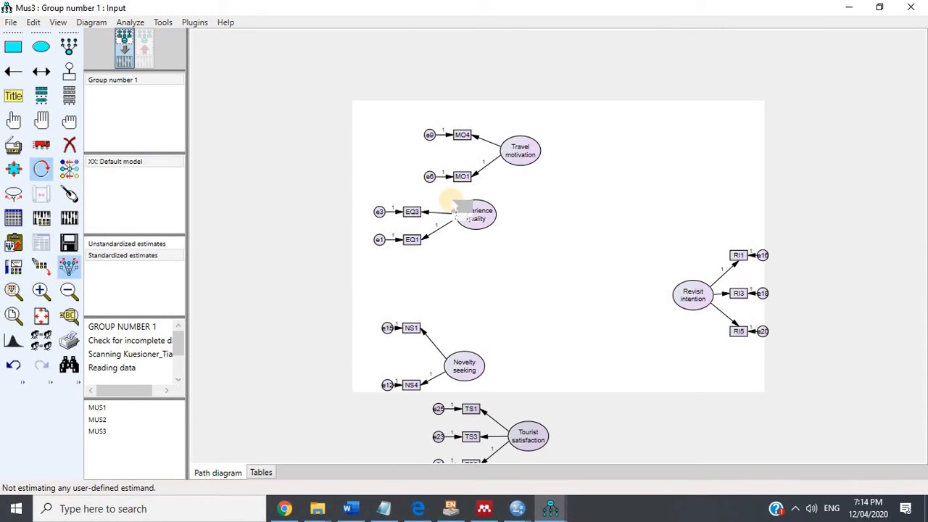
# Move Tourist satisfaction just left of Revisit intention and rotate its indicators below the construct.
pyautogui.click(41, 144)
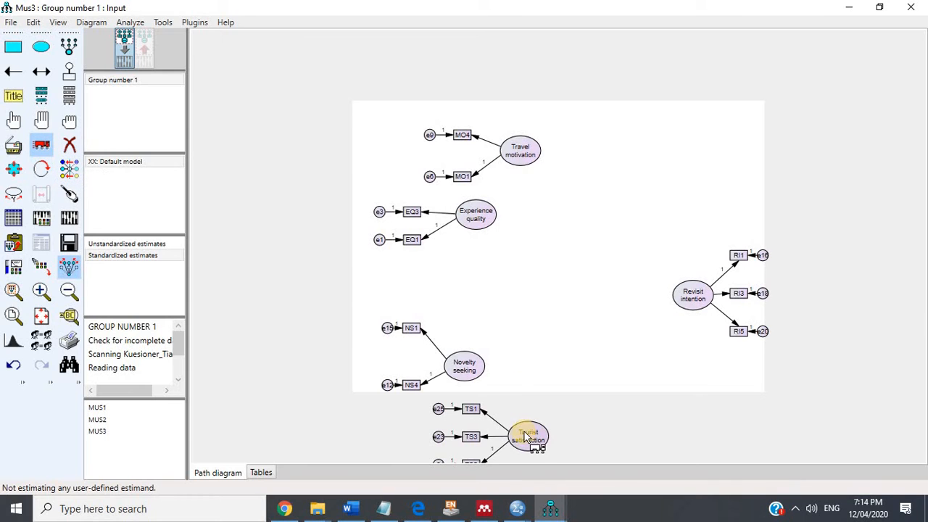
pyautogui.moveTo(528, 434); pyautogui.dragTo(630, 298)
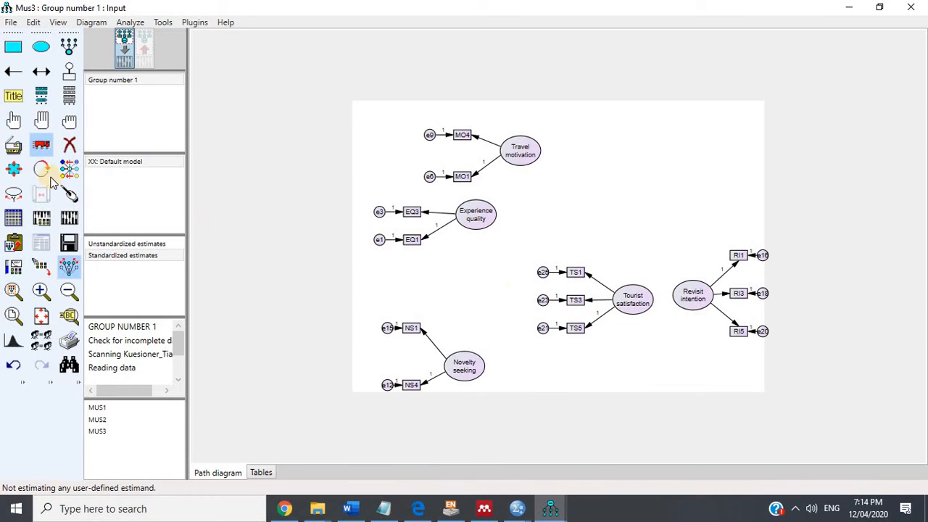
pyautogui.click(41, 169)
pyautogui.click(631, 299)
pyautogui.click(631, 299)
pyautogui.click(631, 298)
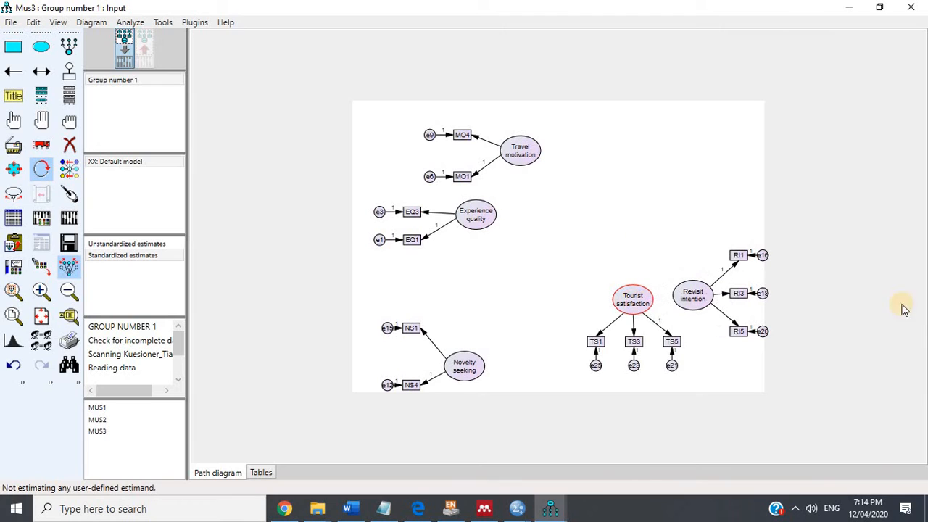
# Arrange Travel motivation, Experience quality and Novelty seeking in a vertical column in the left half of the diagram.
pyautogui.click(42, 147)
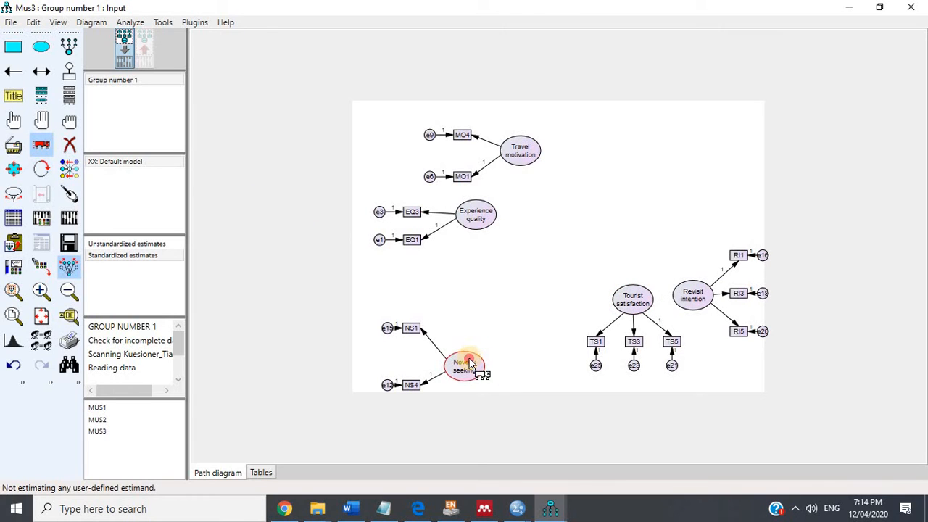
pyautogui.moveTo(470, 364); pyautogui.dragTo(477, 348)
pyautogui.moveTo(477, 221); pyautogui.dragTo(489, 276)
pyautogui.moveTo(470, 362); pyautogui.dragTo(474, 415)
pyautogui.moveTo(484, 266); pyautogui.dragTo(487, 308)
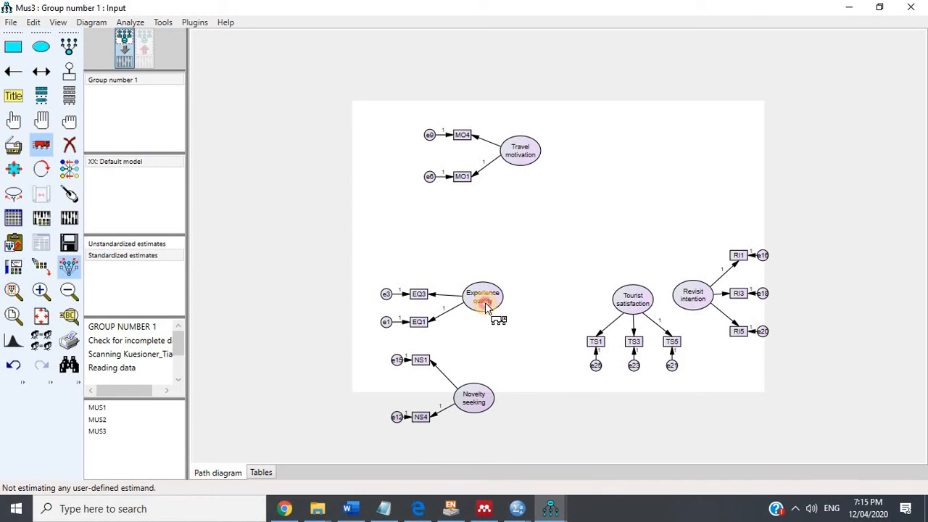
pyautogui.moveTo(519, 155); pyautogui.dragTo(471, 239)
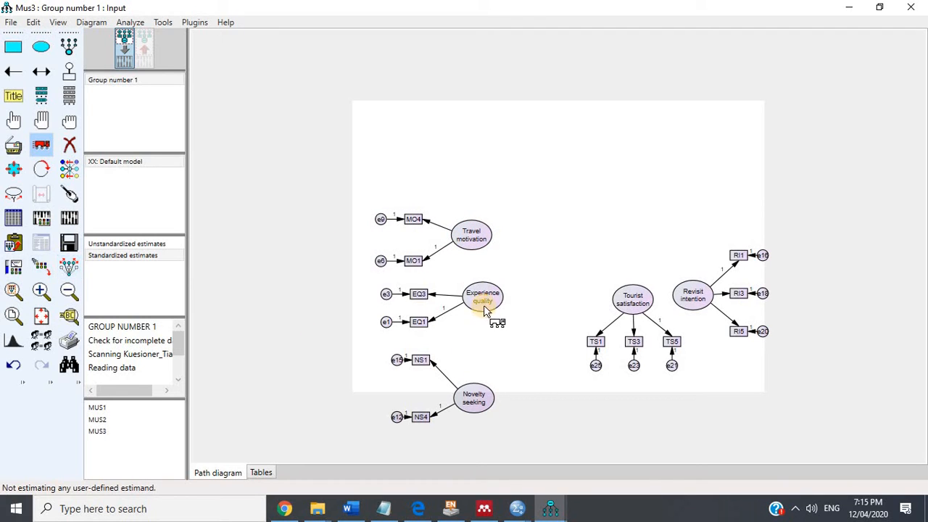
pyautogui.moveTo(484, 310); pyautogui.dragTo(481, 324)
pyautogui.moveTo(479, 398); pyautogui.dragTo(484, 389)
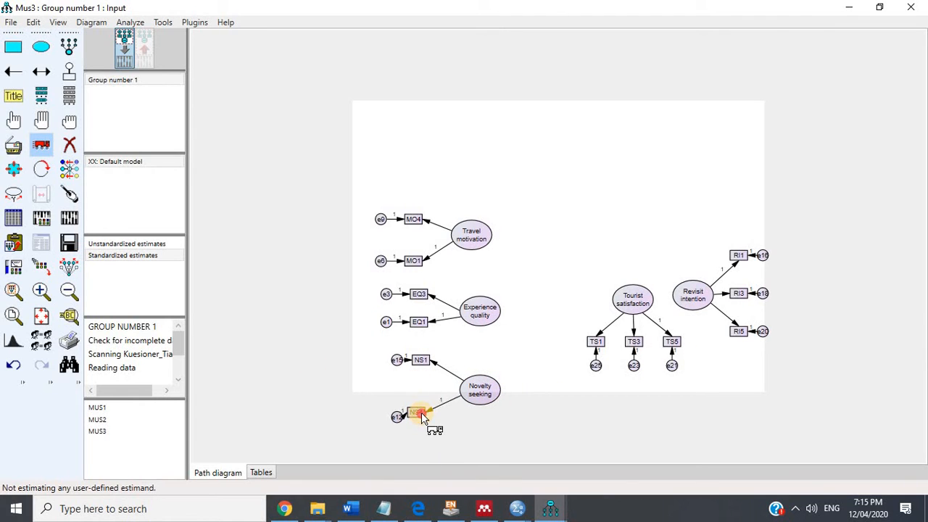
# Tighten the spacing between the indicators of Novelty seeking, Travel motivation, Tourist satisfaction and Revisit intention.
pyautogui.moveTo(427, 424); pyautogui.dragTo(418, 403)
pyautogui.click(69, 266)
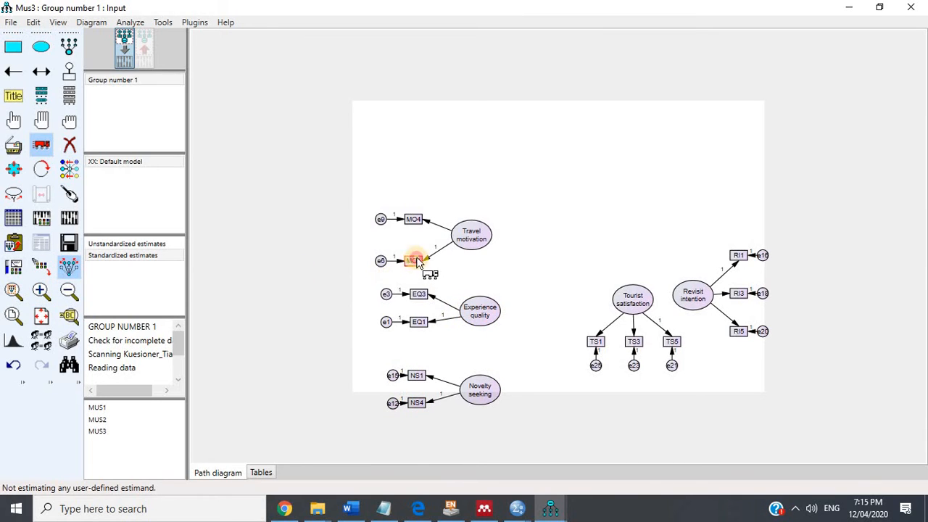
pyautogui.moveTo(414, 260); pyautogui.dragTo(414, 252)
pyautogui.moveTo(595, 341); pyautogui.dragTo(606, 341)
pyautogui.click(737, 330)
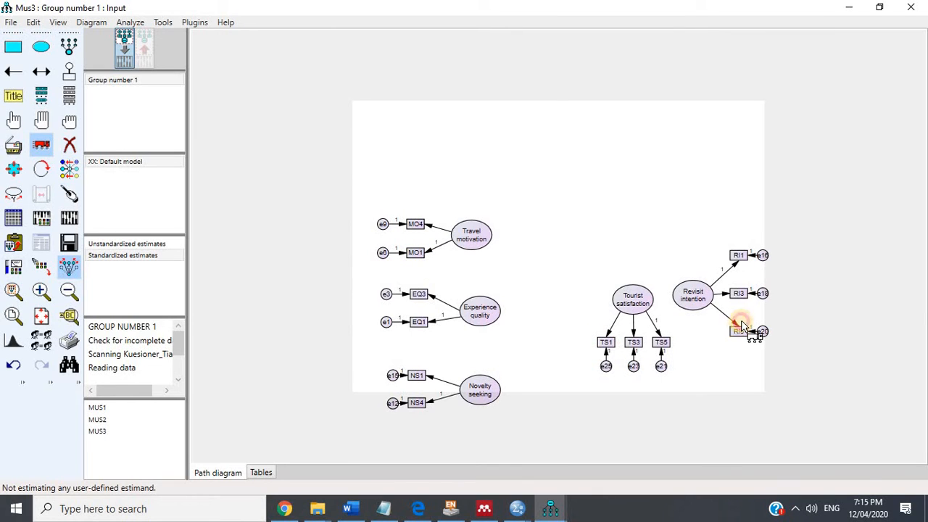
pyautogui.moveTo(741, 321); pyautogui.dragTo(747, 314)
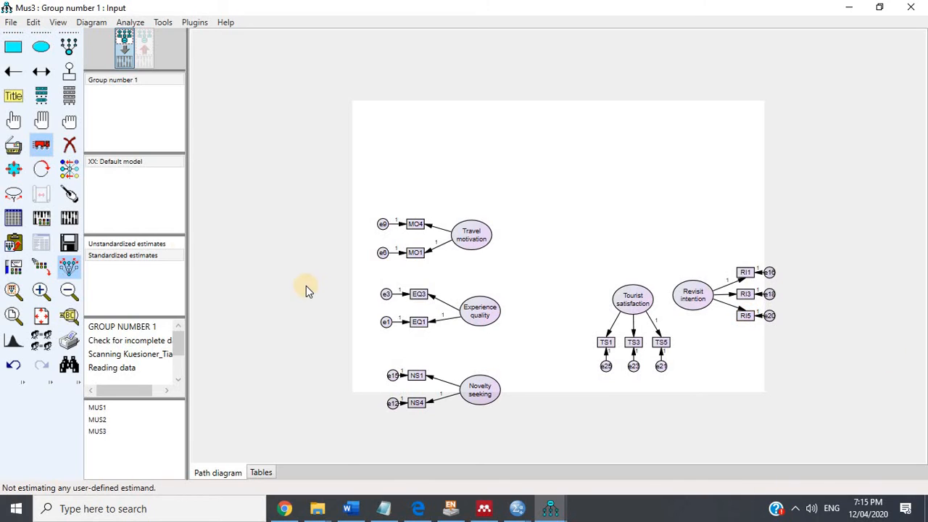
# Draw paths from Travel motivation, Experience quality and Novelty seeking to Tourist satisfaction, and from Tourist satisfaction to Revisit intention.
pyautogui.click(13, 71)
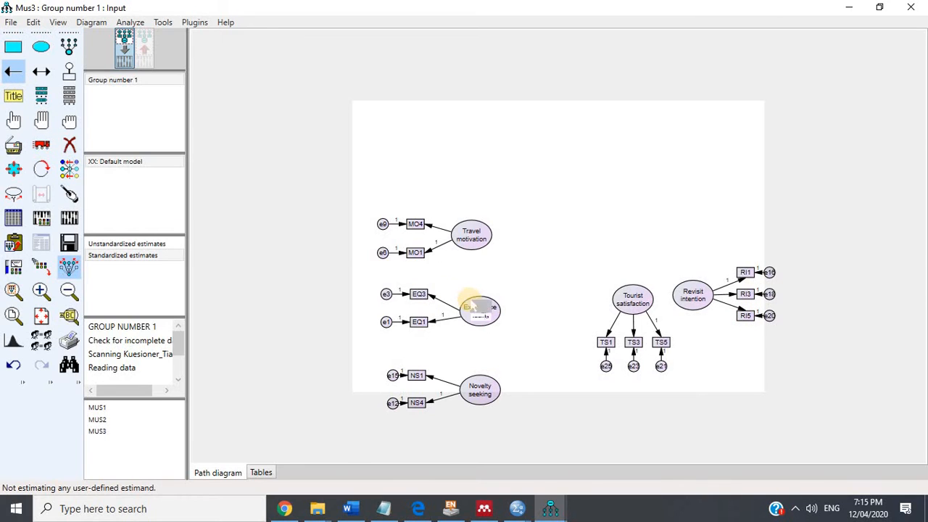
pyautogui.moveTo(628, 297); pyautogui.dragTo(690, 294)
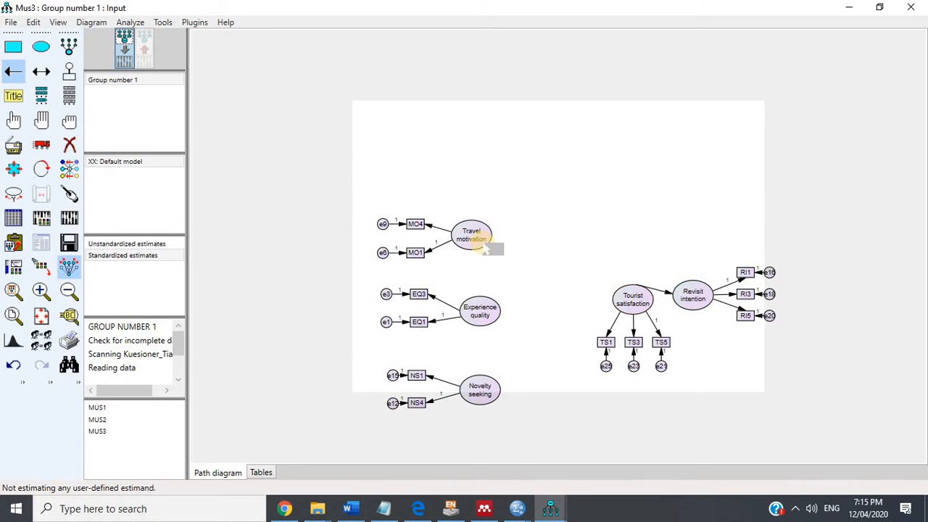
pyautogui.moveTo(485, 248); pyautogui.dragTo(621, 302)
pyautogui.moveTo(503, 323); pyautogui.dragTo(623, 300)
pyautogui.moveTo(480, 389); pyautogui.dragTo(626, 300)
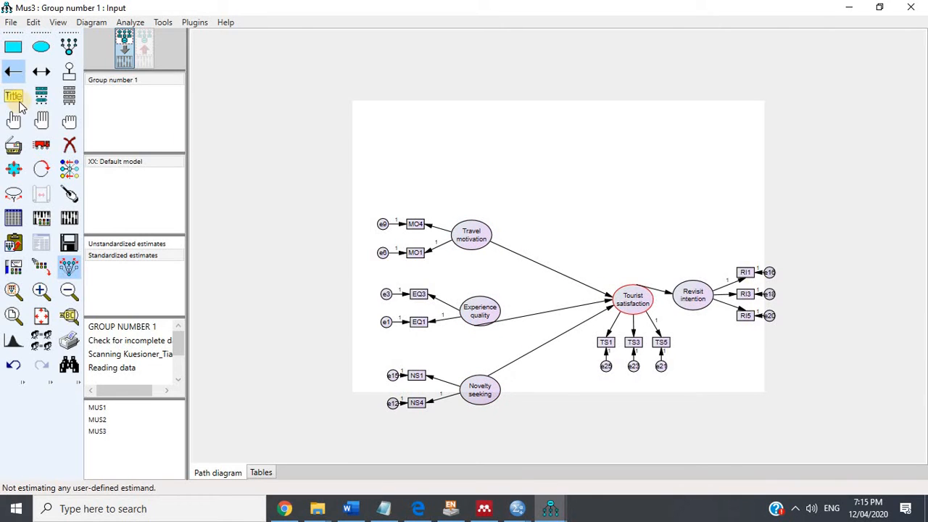
# Draw covariances linking Experience quality with Novelty seeking and with Travel motivation.
pyautogui.click(42, 71)
pyautogui.moveTo(484, 379); pyautogui.dragTo(480, 311)
pyautogui.moveTo(464, 245); pyautogui.dragTo(480, 310)
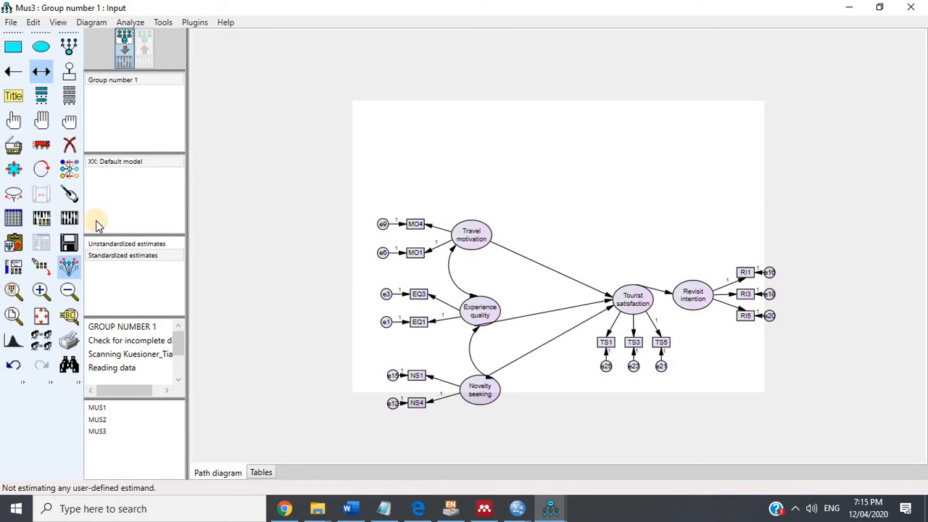
# Shift Tourist satisfaction, Novelty seeking and Revisit intention to compact the layout, and draw the covariance between Novelty seeking and Travel motivation.
pyautogui.click(41, 144)
pyautogui.moveTo(623, 305); pyautogui.dragTo(577, 318)
pyautogui.moveTo(486, 392); pyautogui.dragTo(471, 239)
pyautogui.click(42, 71)
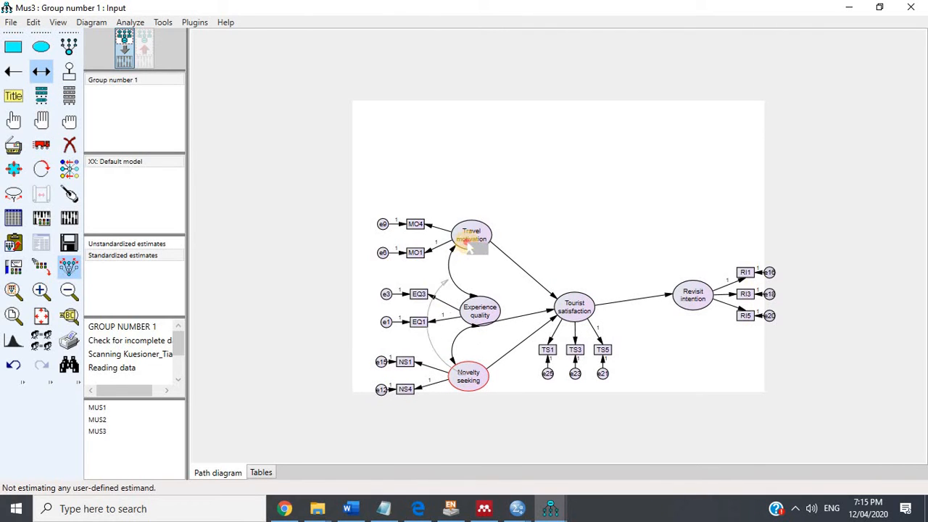
pyautogui.click(41, 145)
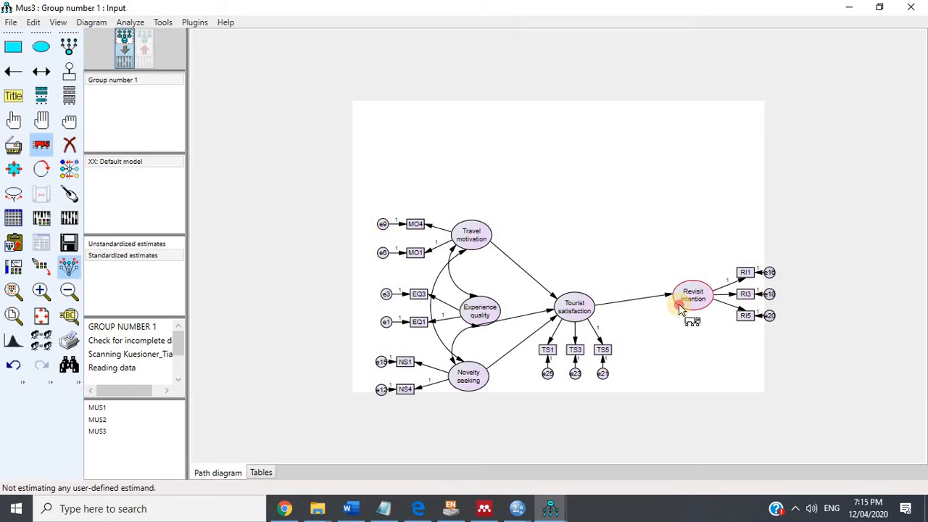
pyautogui.moveTo(679, 303); pyautogui.dragTo(638, 331)
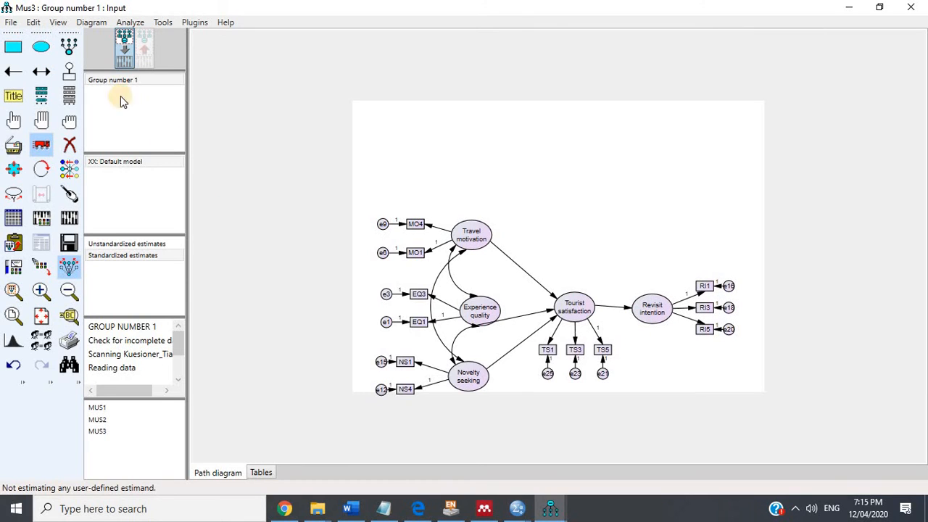
# Add residual variables to Tourist satisfaction and Revisit intention, and name the unobserved variables automatically.
pyautogui.click(69, 71)
pyautogui.click(571, 304)
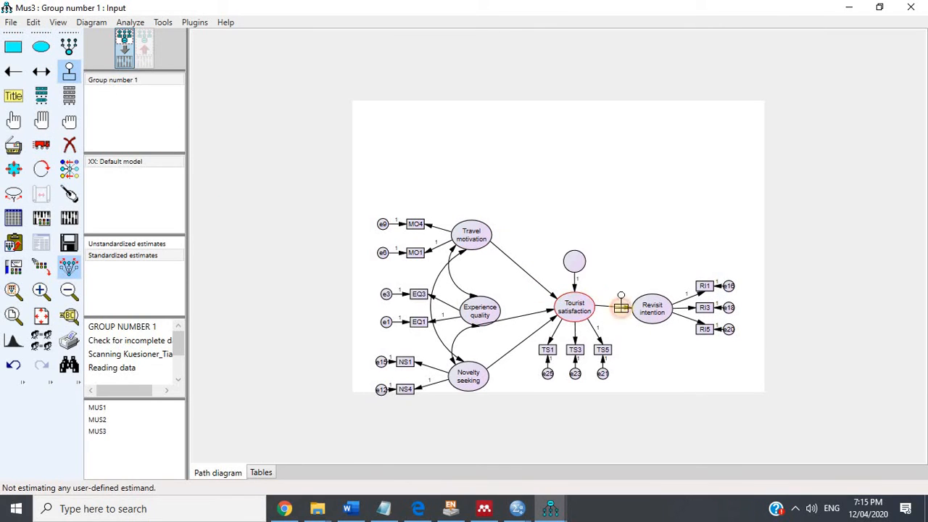
pyautogui.click(650, 308)
pyautogui.click(192, 23)
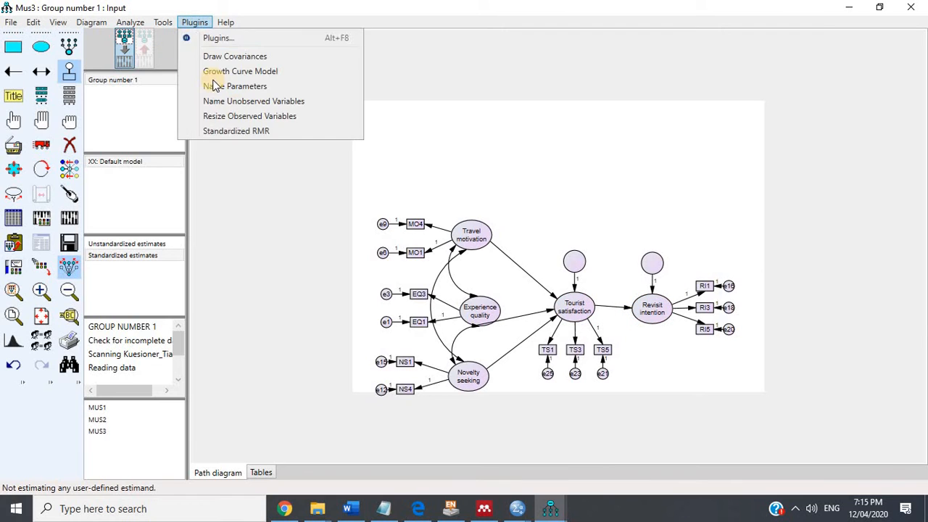
pyautogui.click(255, 105)
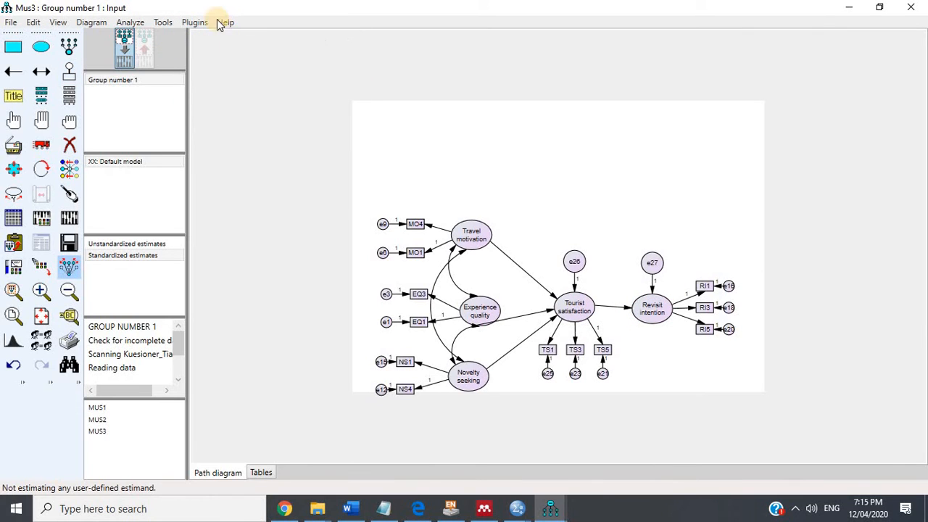
# Resize the observed variables and touch up the arrow connections at all five constructs.
pyautogui.click(205, 22)
pyautogui.click(230, 116)
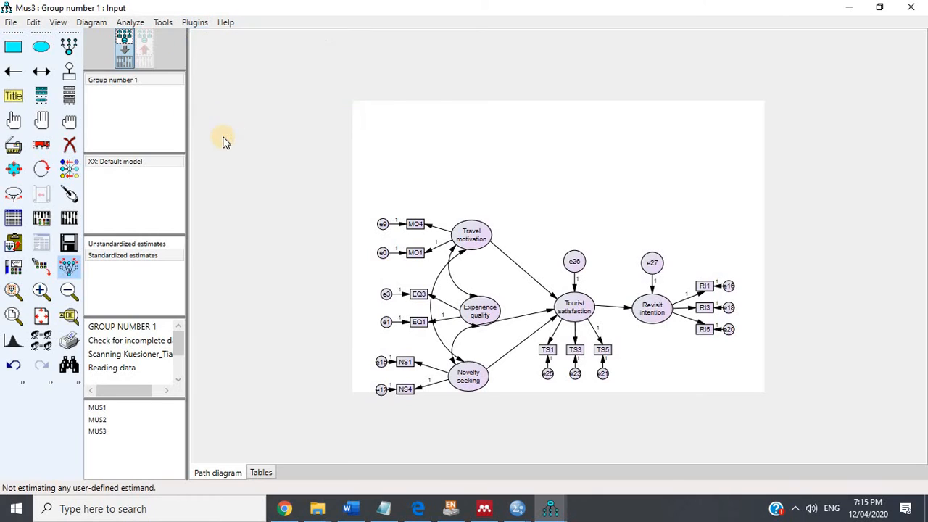
pyautogui.click(76, 199)
pyautogui.click(460, 246)
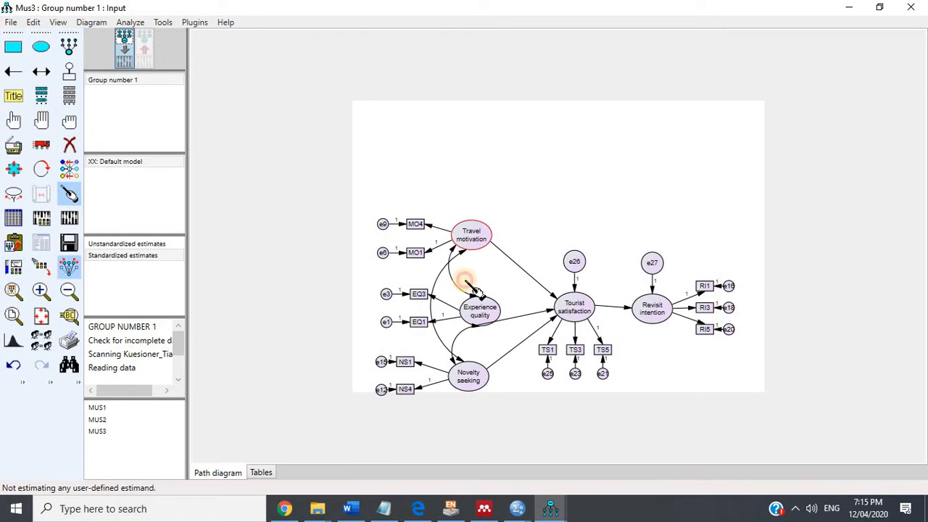
pyautogui.click(482, 312)
pyautogui.click(481, 361)
pyautogui.click(569, 305)
pyautogui.click(654, 307)
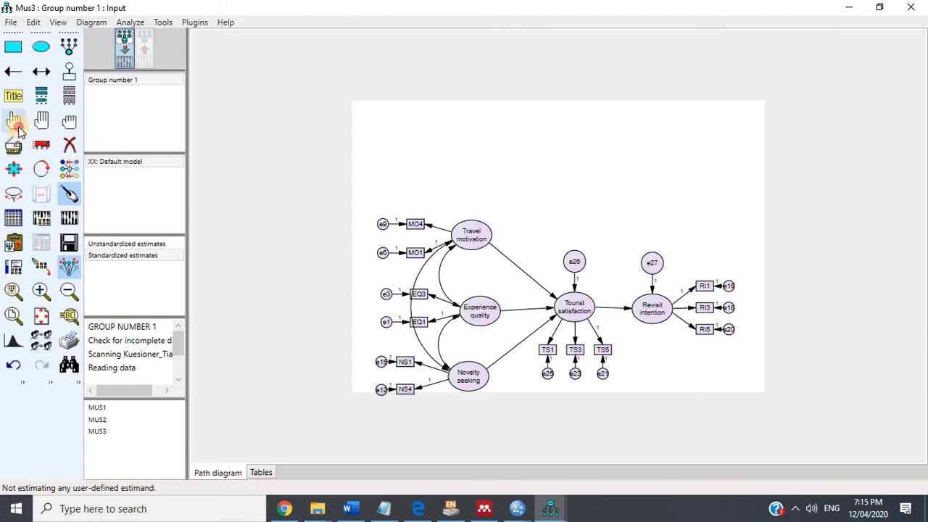
# Align Travel motivation and Experience quality with Novelty seeking by copying only its X coordinate to them.
pyautogui.click(14, 123)
pyautogui.click(473, 311)
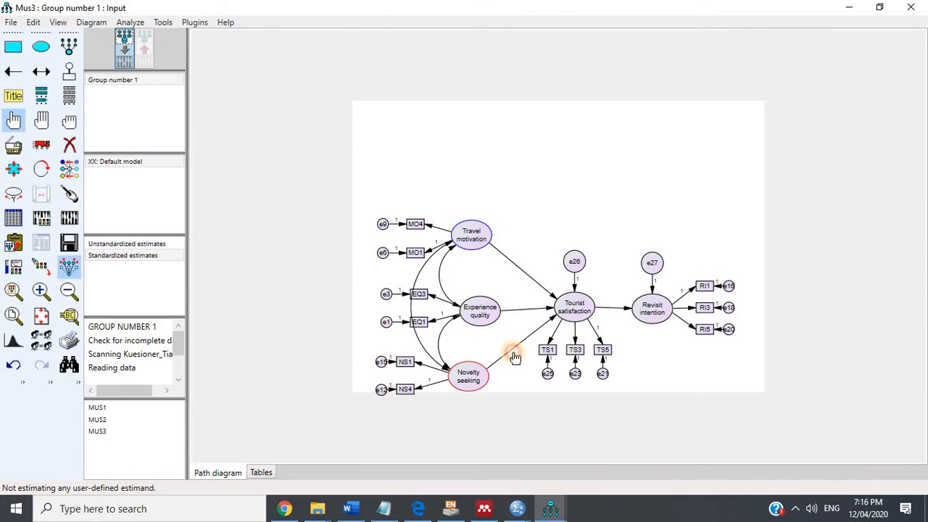
pyautogui.click(475, 319)
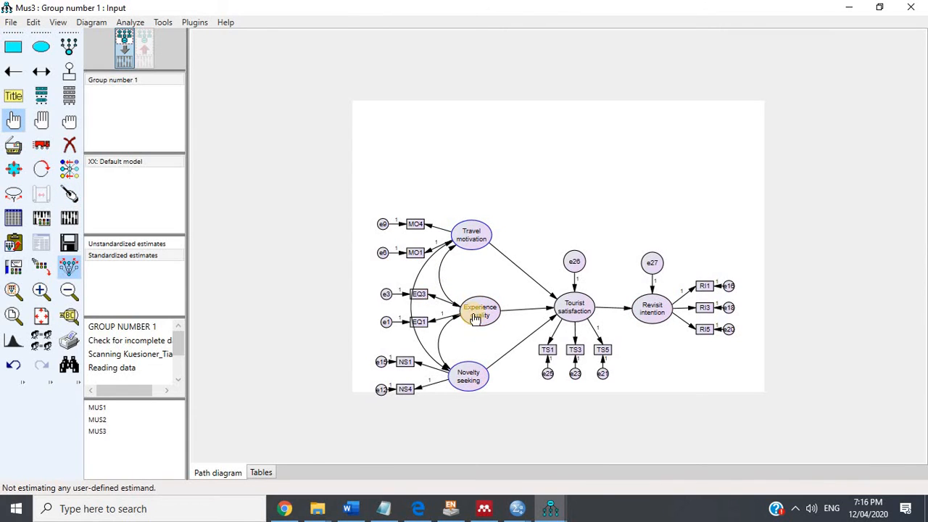
pyautogui.click(41, 267)
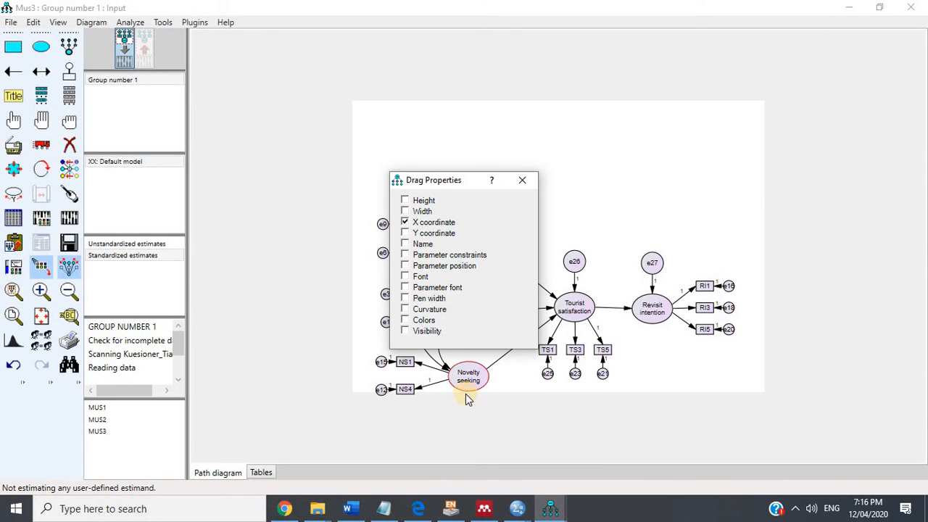
pyautogui.click(481, 375)
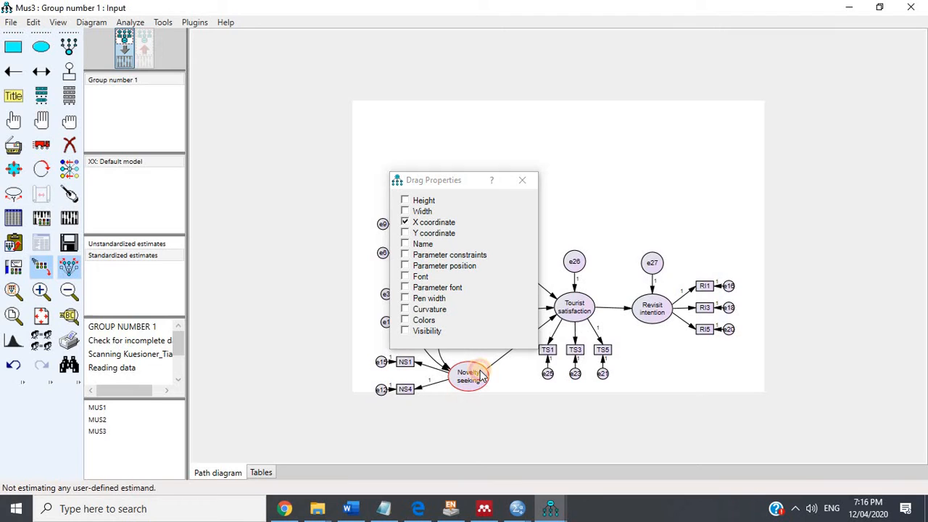
pyautogui.click(528, 183)
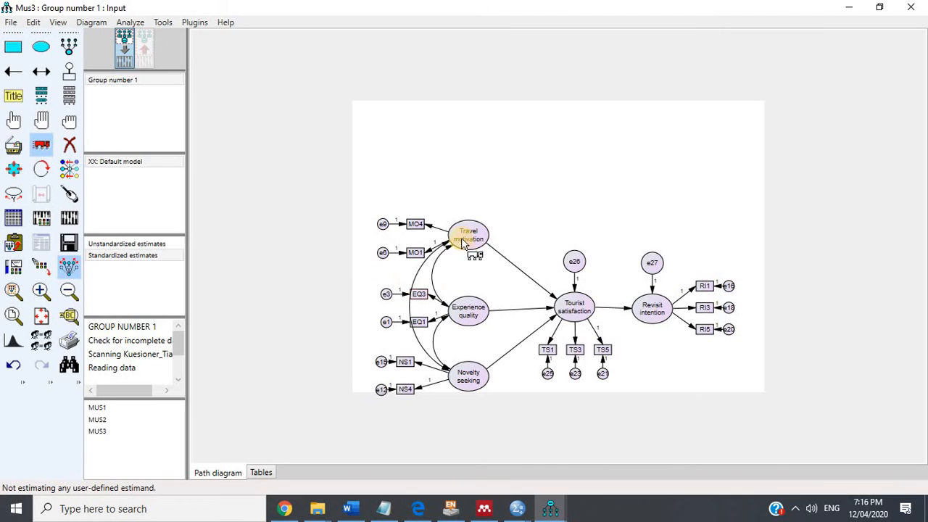
# Move Travel motivation down closer to Experience quality, and shift the EQ and MO indicators outward, away from their constructs.
pyautogui.moveTo(460, 232); pyautogui.dragTo(460, 244)
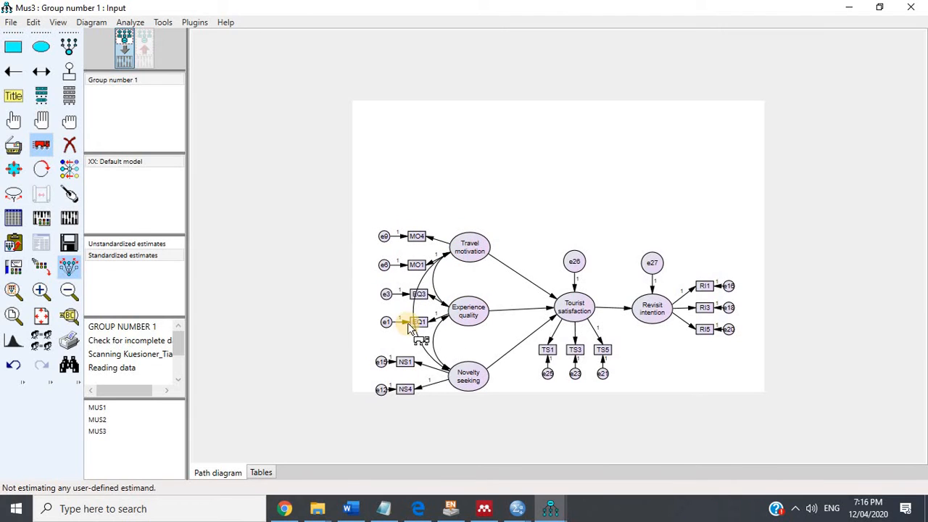
pyautogui.moveTo(422, 323); pyautogui.dragTo(407, 324)
pyautogui.moveTo(412, 263); pyautogui.dragTo(406, 265)
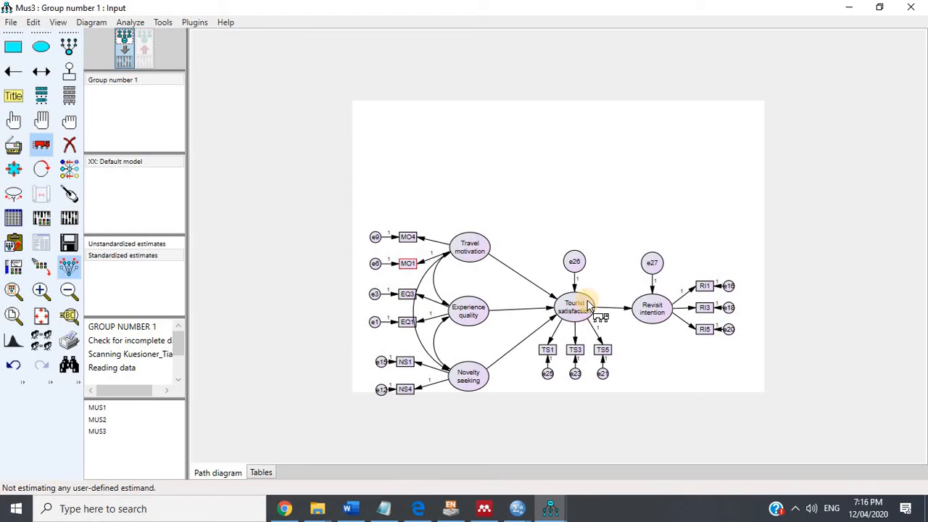
# Calculate the estimates for the structural model and show the model fit summary in the text output.
pyautogui.click(69, 219)
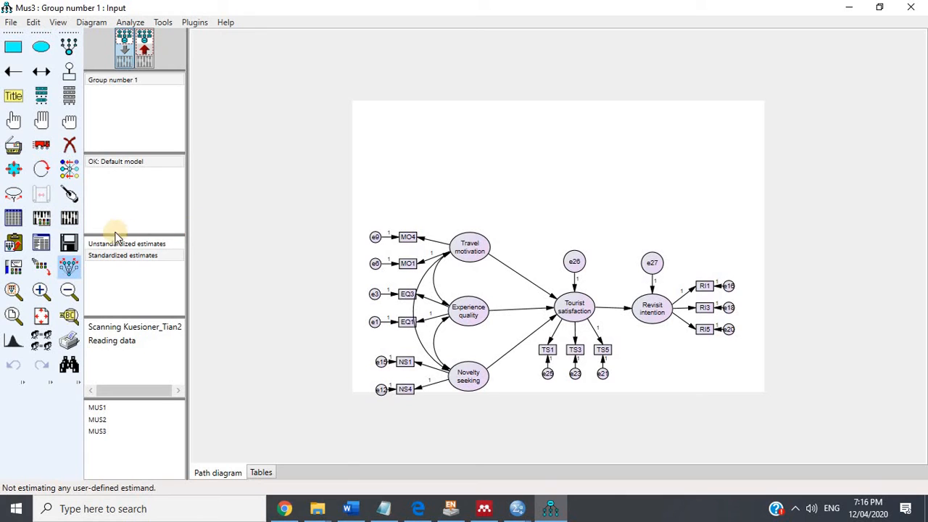
pyautogui.click(41, 242)
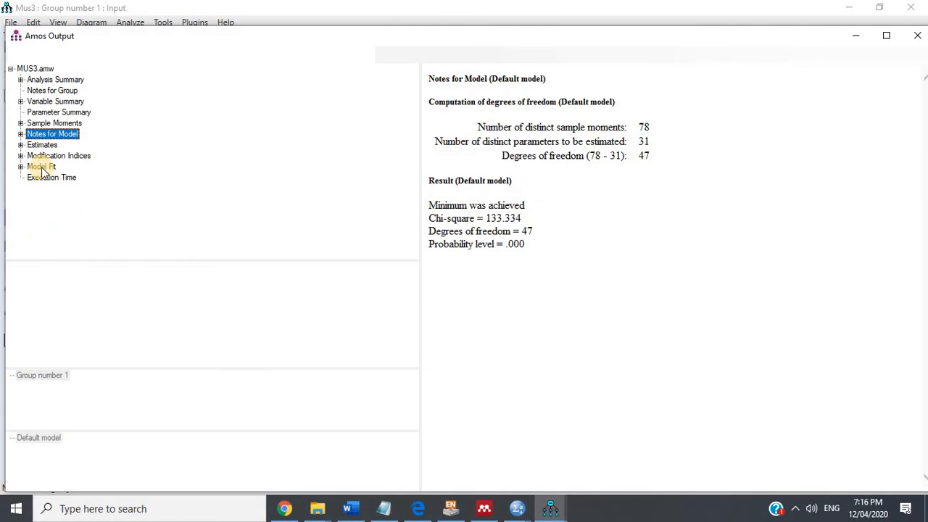
pyautogui.click(42, 166)
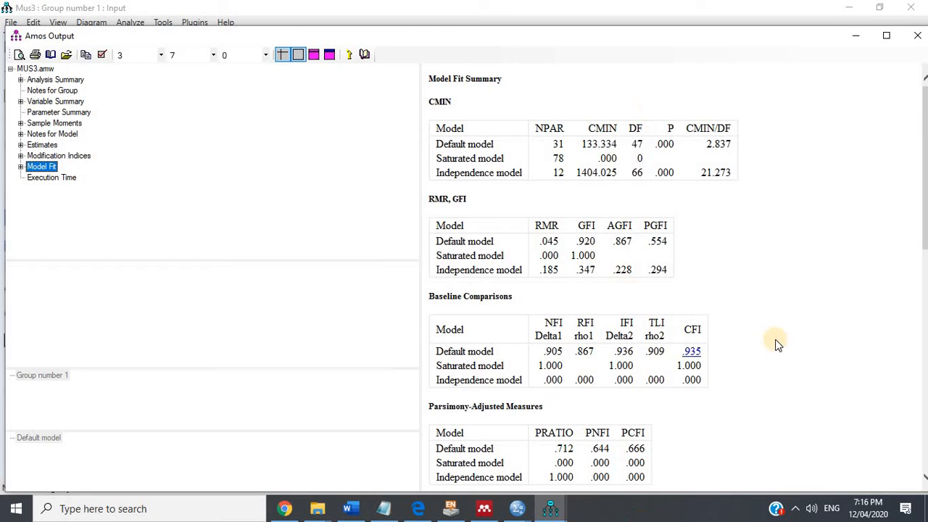
# Examine the modification indices for covariances and regression weights, along with the estimated regression weights and their significance.
pyautogui.click(79, 156)
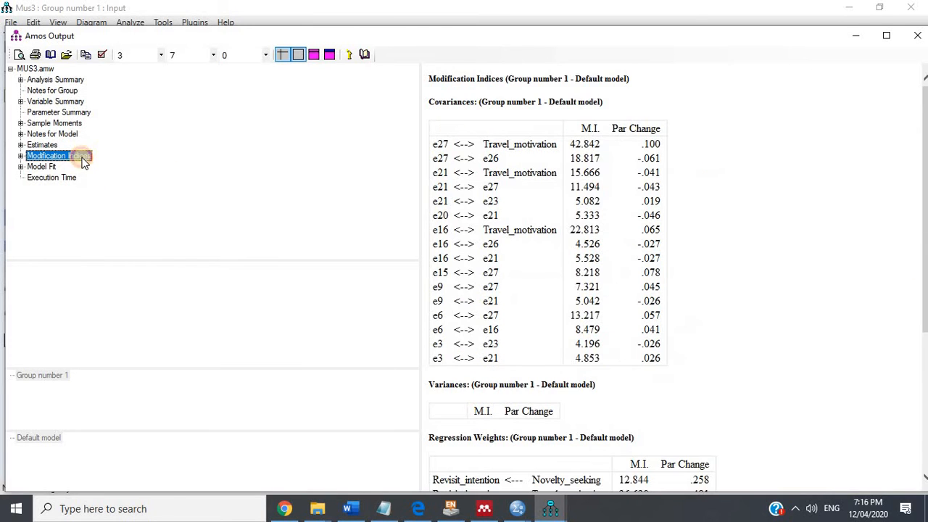
pyautogui.click(38, 144)
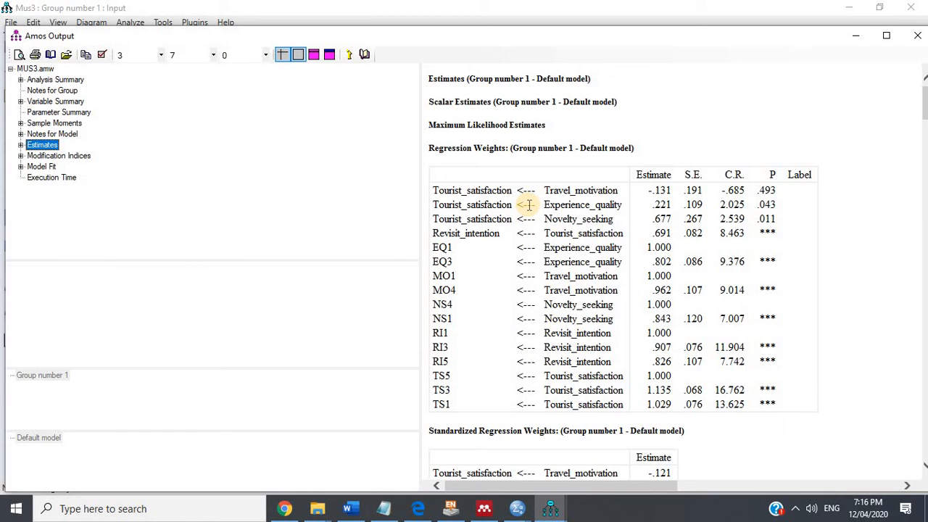
pyautogui.click(77, 165)
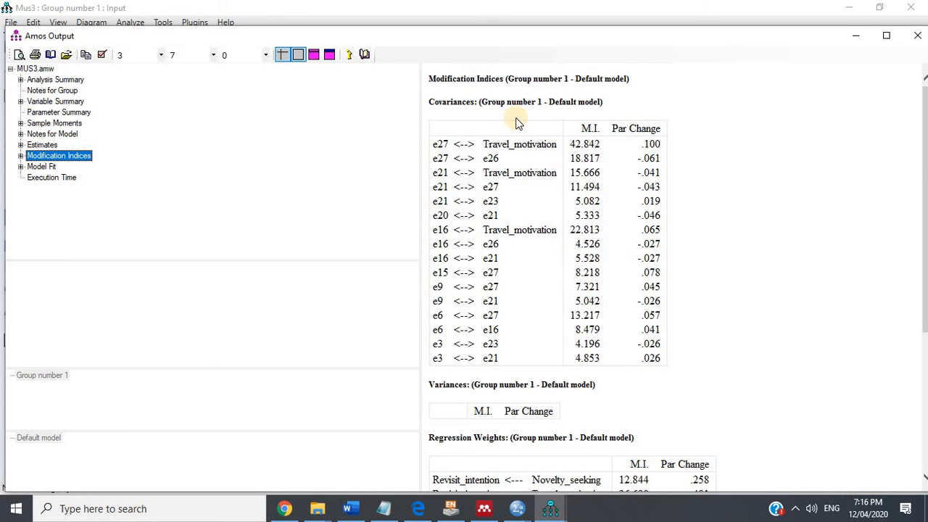
pyautogui.scroll(-3, 587, 292)
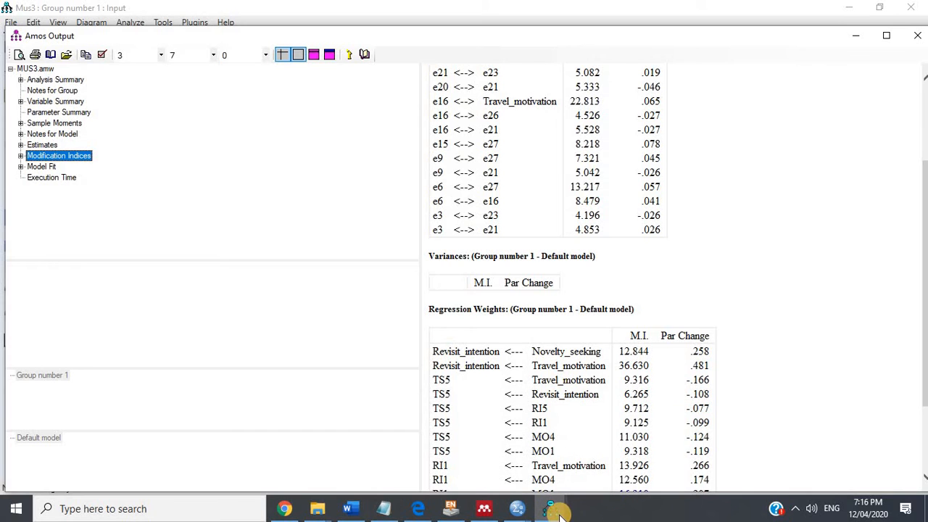
# Return to the path diagram, draw direct paths from Travel motivation and Novelty seeking to Revisit intention, and touch up the arrow connections.
pyautogui.moveTo(554, 511)
pyautogui.click(475, 450)
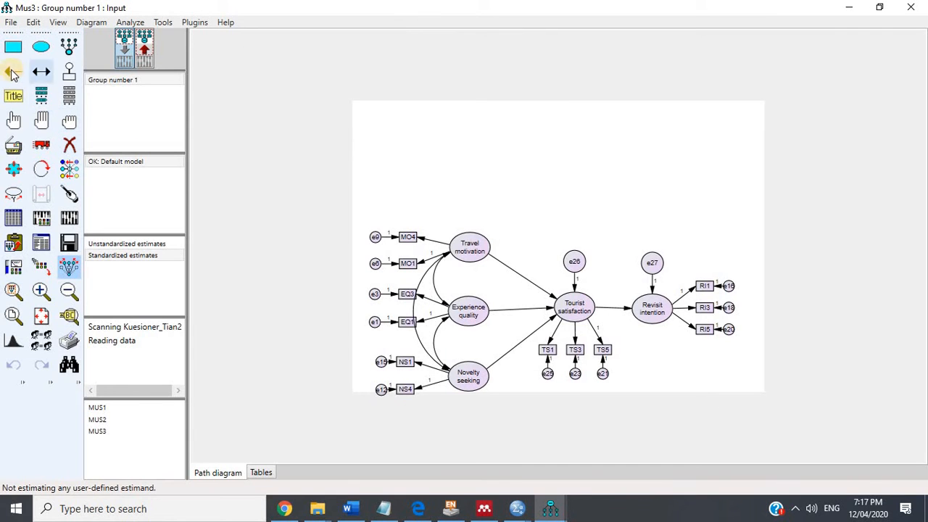
pyautogui.click(12, 73)
pyautogui.moveTo(482, 248)
pyautogui.mouseDown()
pyautogui.moveTo(621, 307)
pyautogui.moveTo(649, 308)
pyautogui.mouseUp()
pyautogui.moveTo(540, 373); pyautogui.dragTo(648, 308)
pyautogui.click(69, 194)
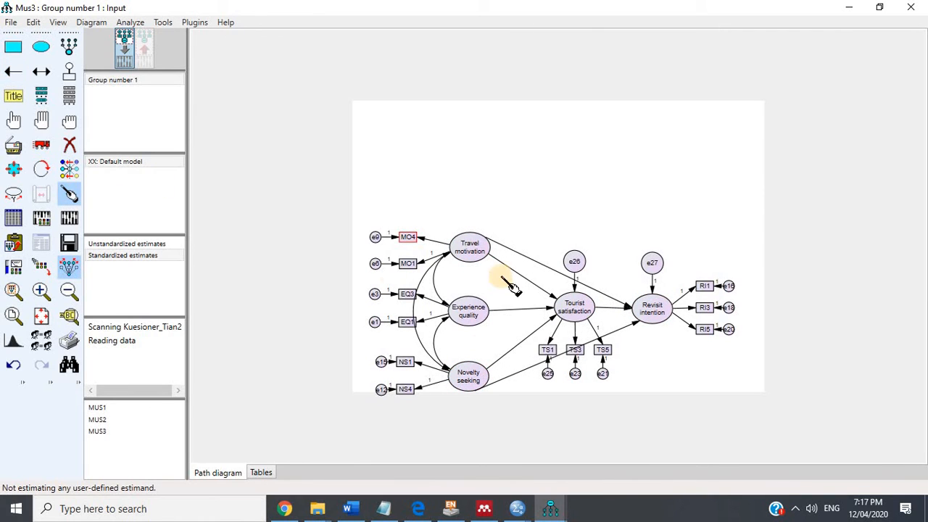
pyautogui.click(675, 342)
pyautogui.click(652, 310)
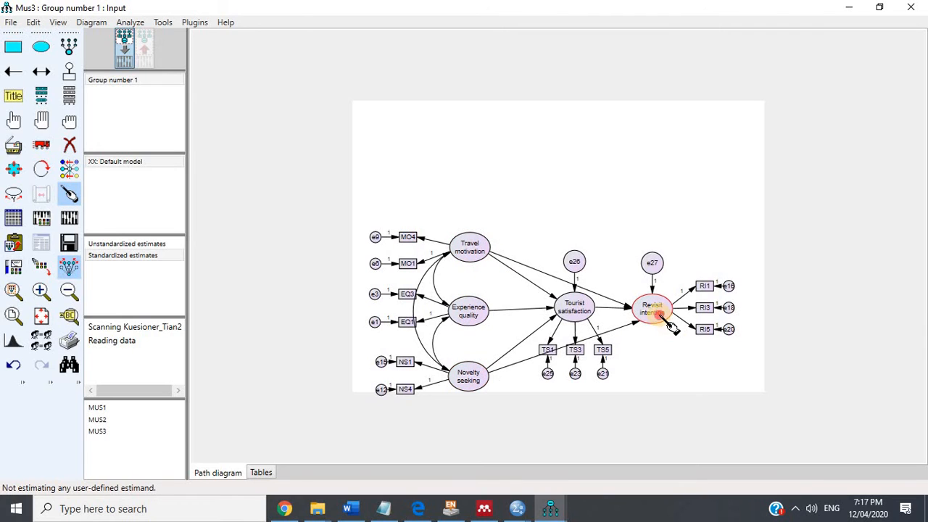